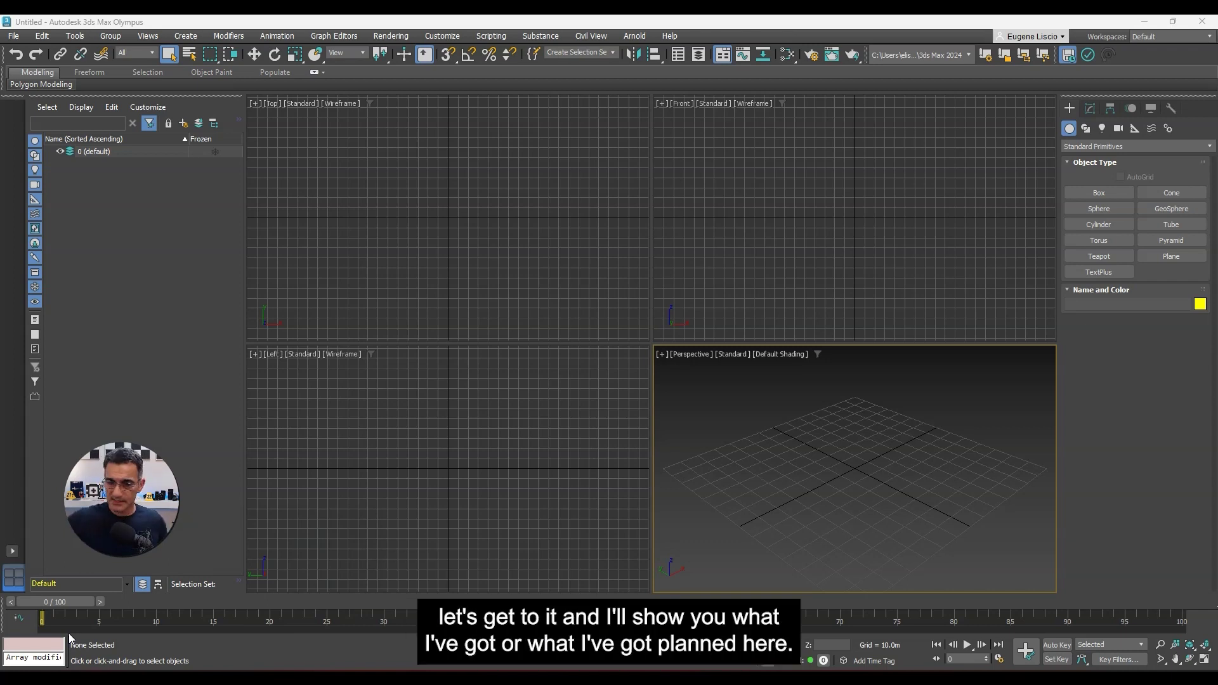
# Bring the 3ds Max Scans folder on screen and open the FireBuilding.e57 cloud in CloudCompare.
pyautogui.moveTo(219, 650)
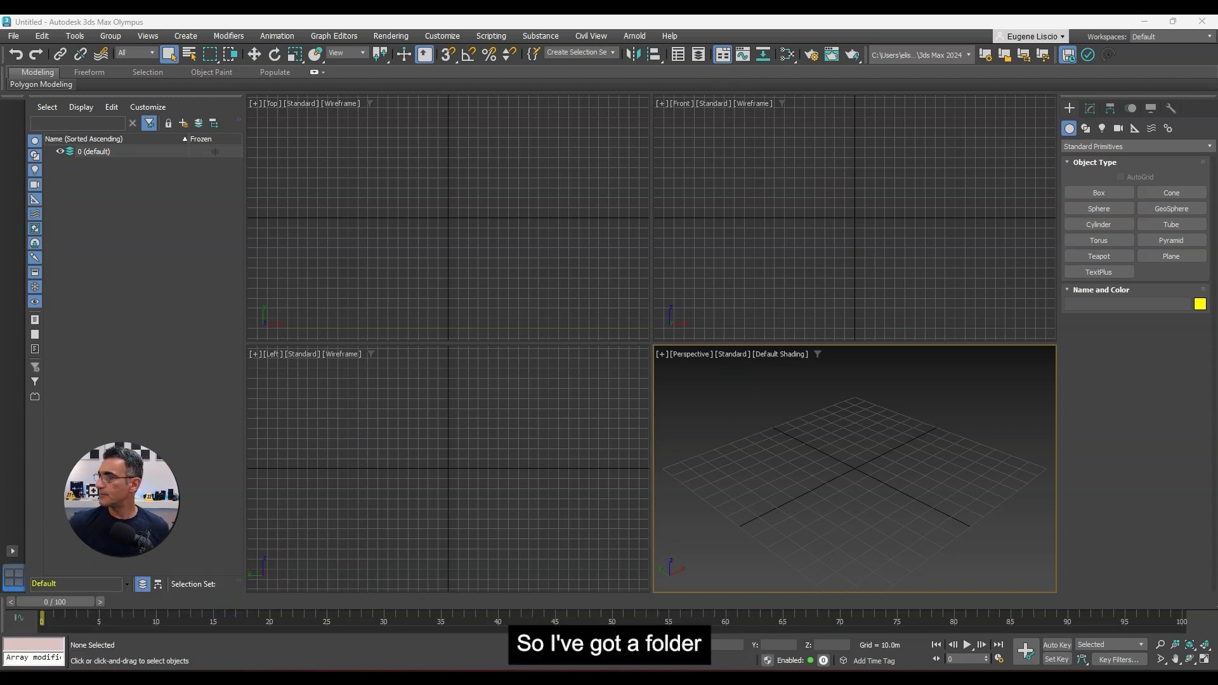
pyautogui.moveTo(1217, 201); pyautogui.dragTo(671, 94)
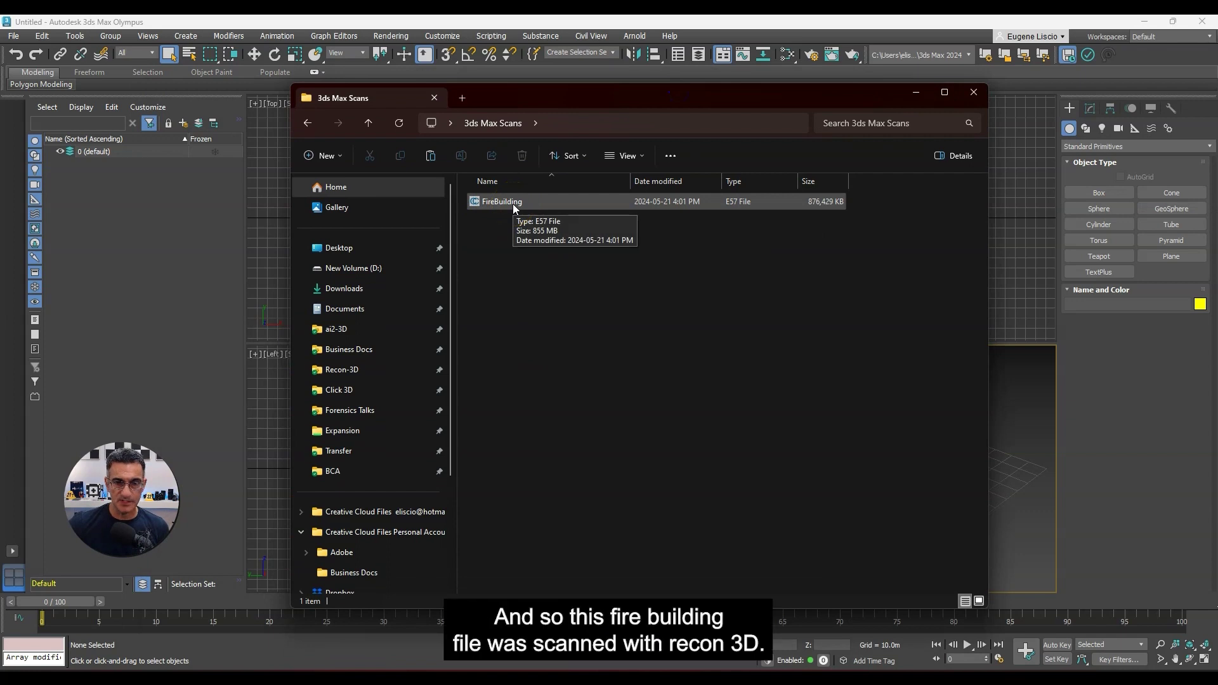
pyautogui.click(283, 647)
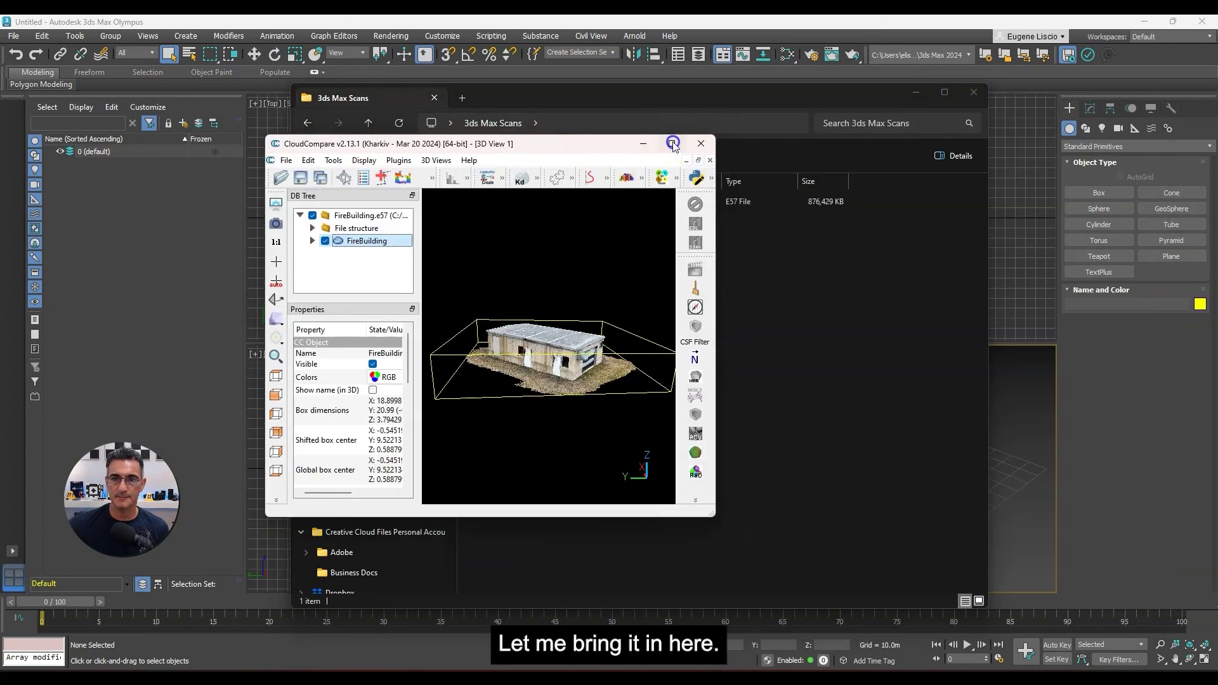
# Maximize CloudCompare, orbit and select the FireBuilding cloud, then move the window aside to reveal 3ds Max.
pyautogui.click(675, 135)
pyautogui.click(474, 124)
pyautogui.moveTo(590, 416); pyautogui.dragTo(685, 468)
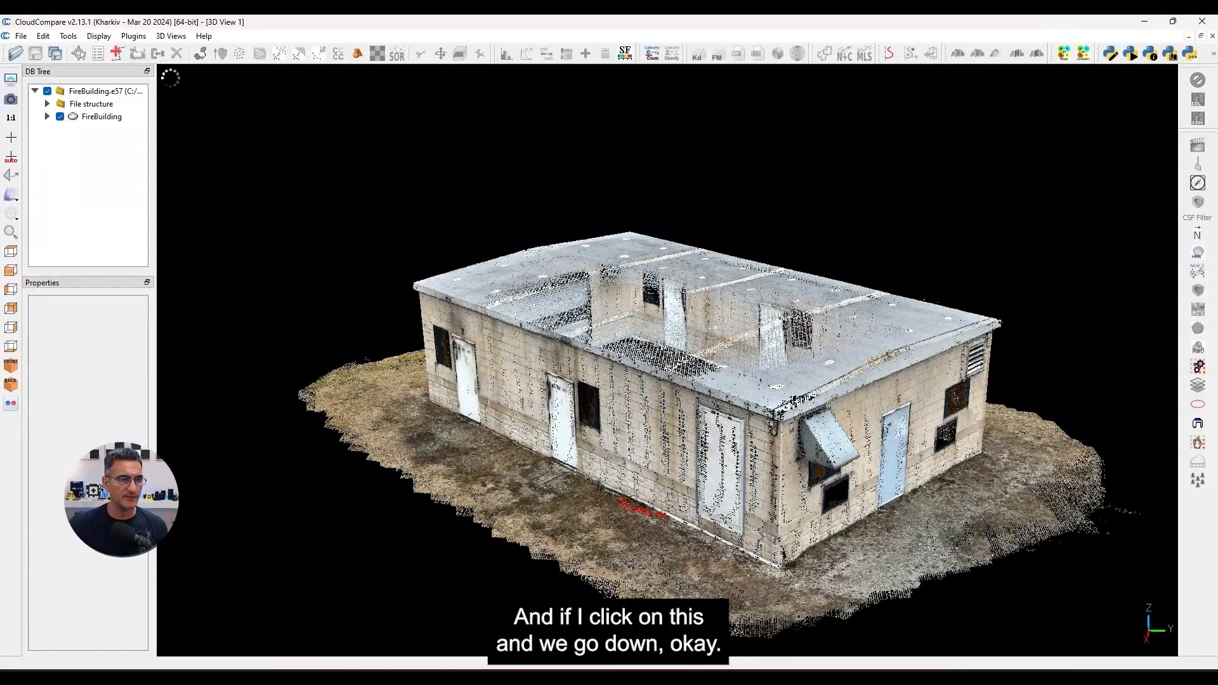
pyautogui.click(121, 120)
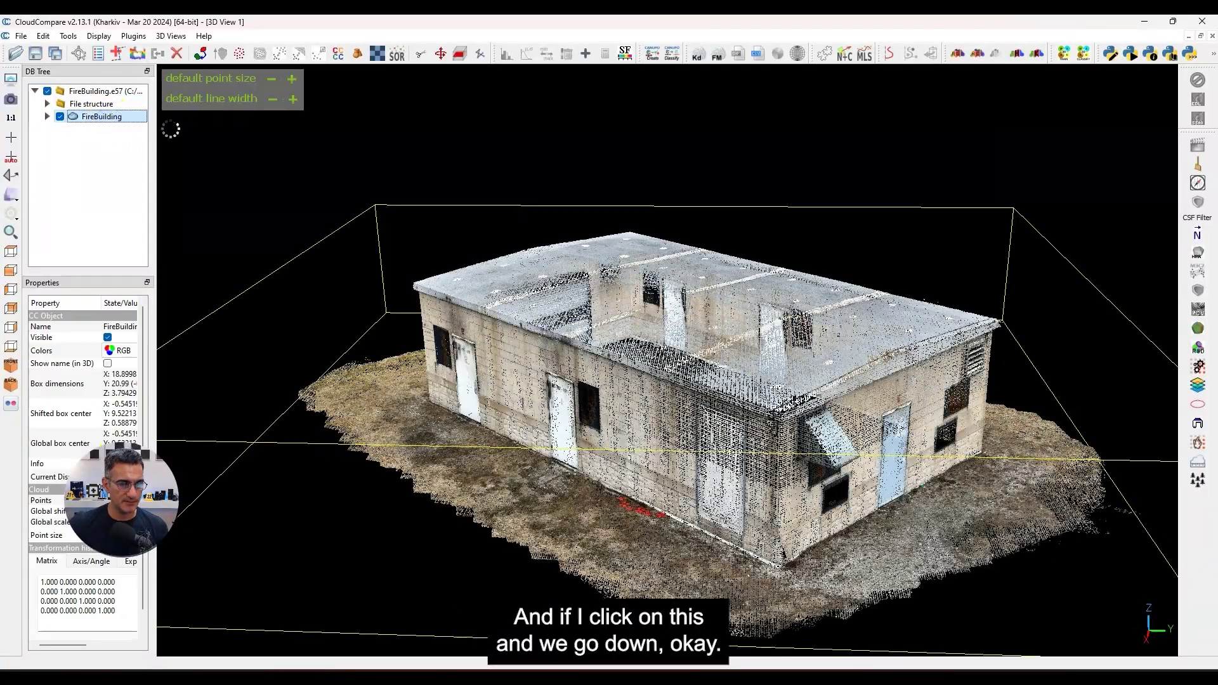
pyautogui.click(775, 418)
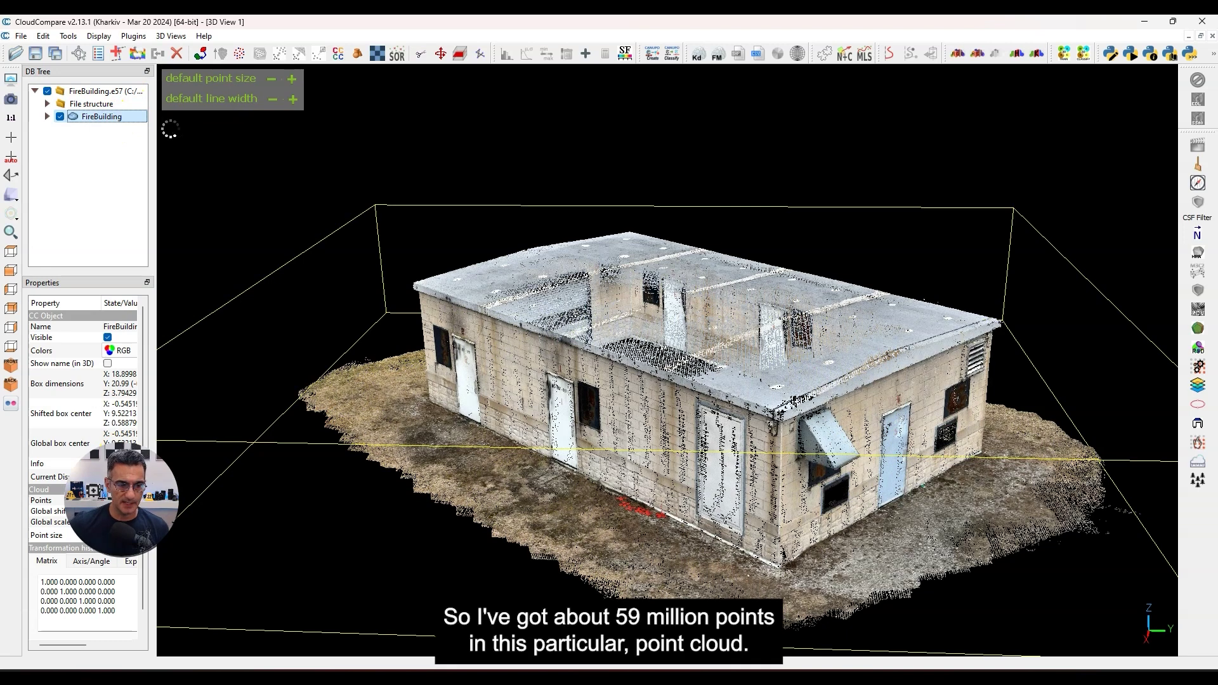
pyautogui.click(729, 409)
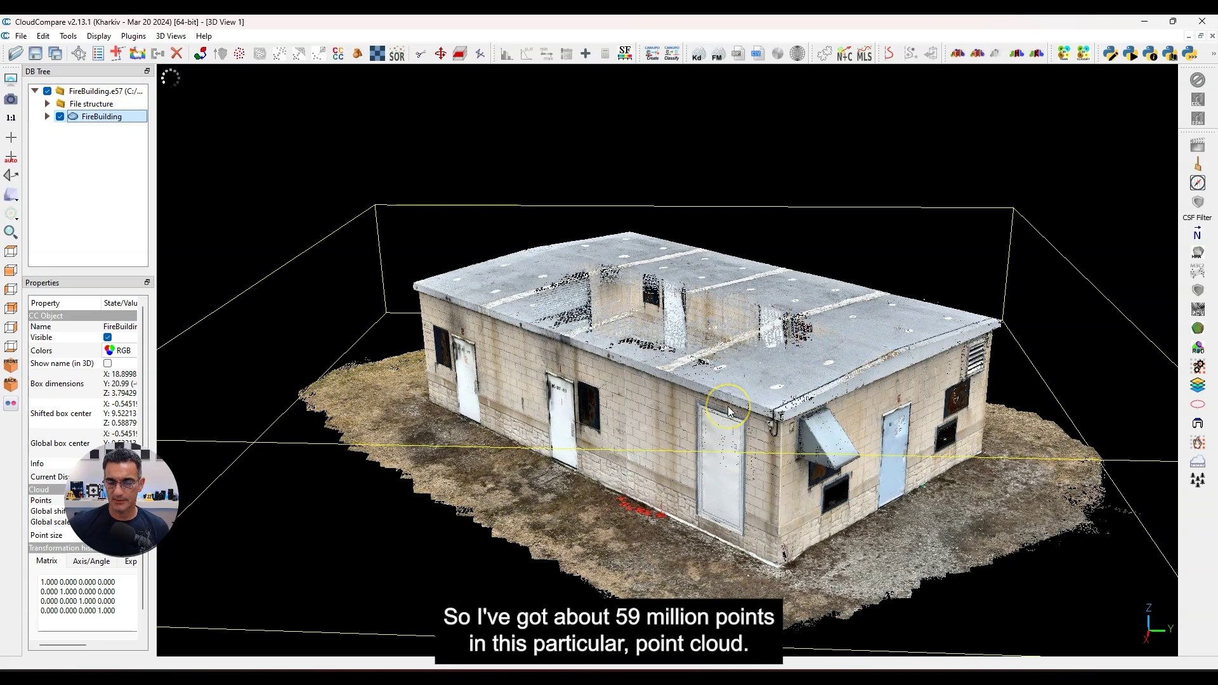
pyautogui.click(631, 278)
pyautogui.moveTo(706, 22); pyautogui.dragTo(1217, 154)
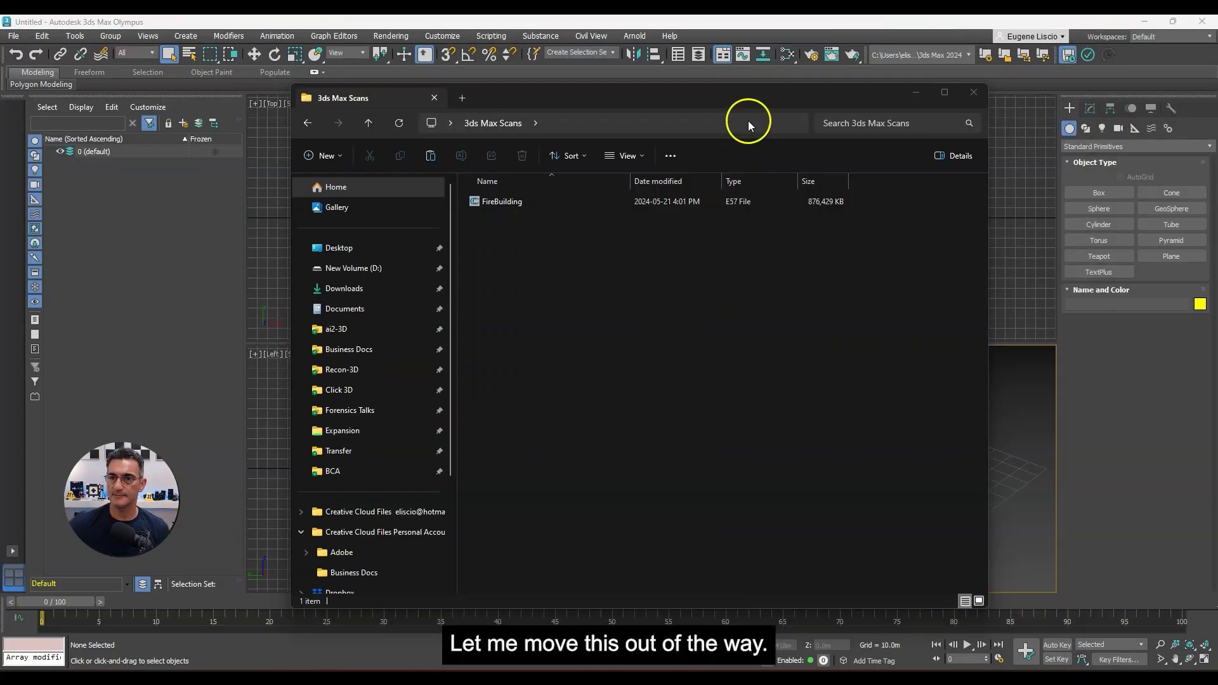
# Switch the Create panel's Geometry category to Point Cloud Objects and start a PointCloud object.
pyautogui.click(728, 22)
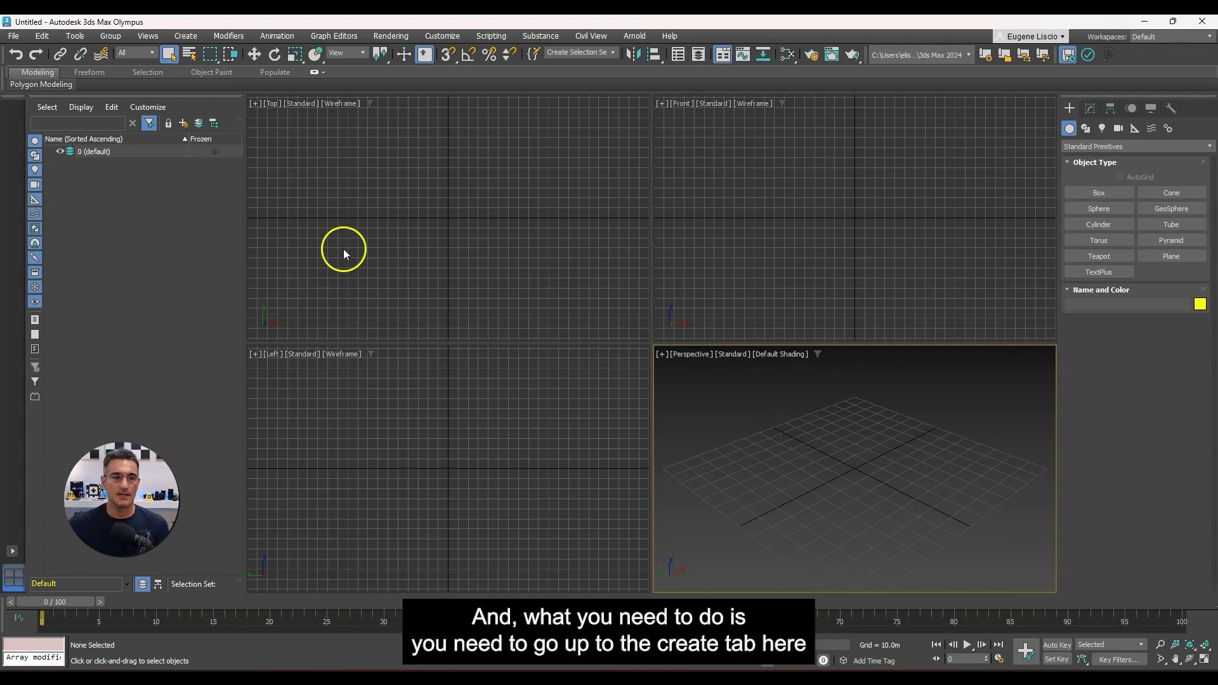
pyautogui.click(1066, 107)
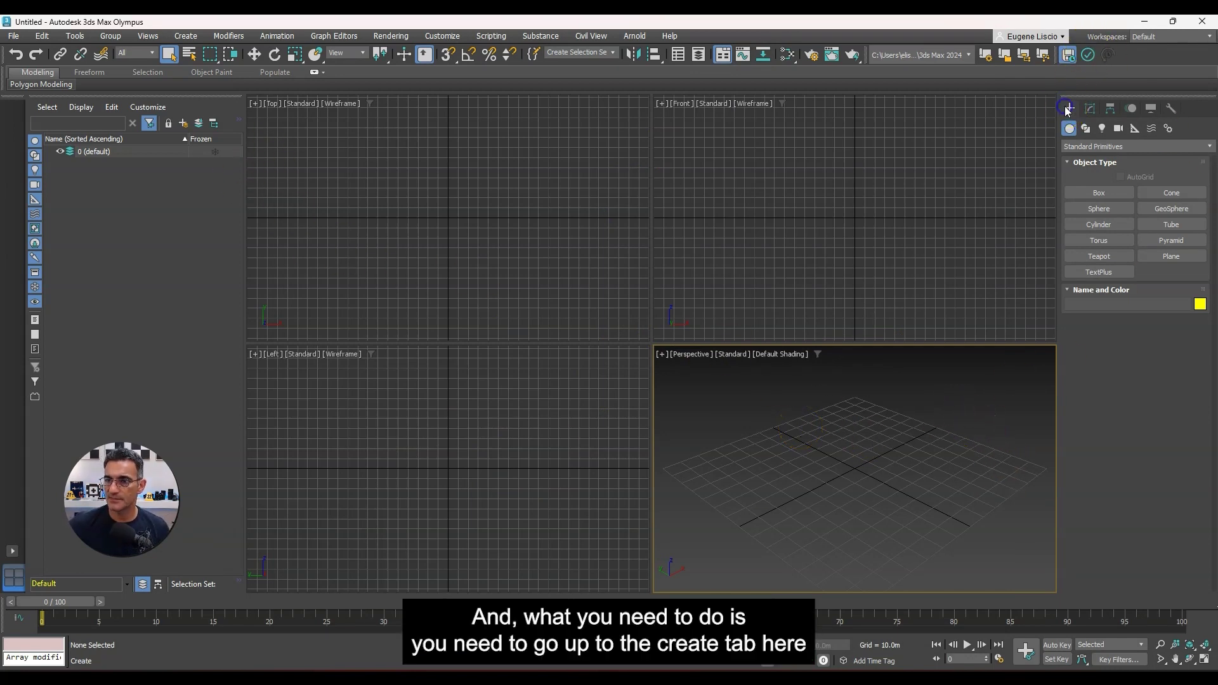
pyautogui.click(1070, 129)
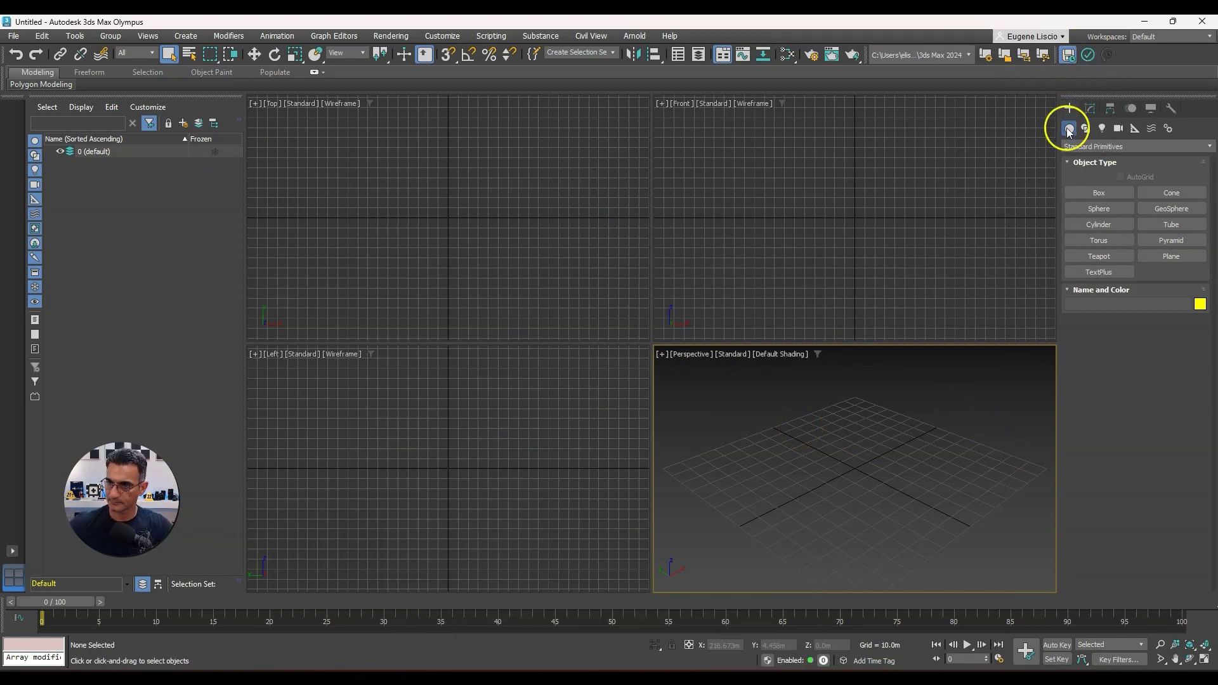
pyautogui.click(1067, 128)
pyautogui.click(1070, 126)
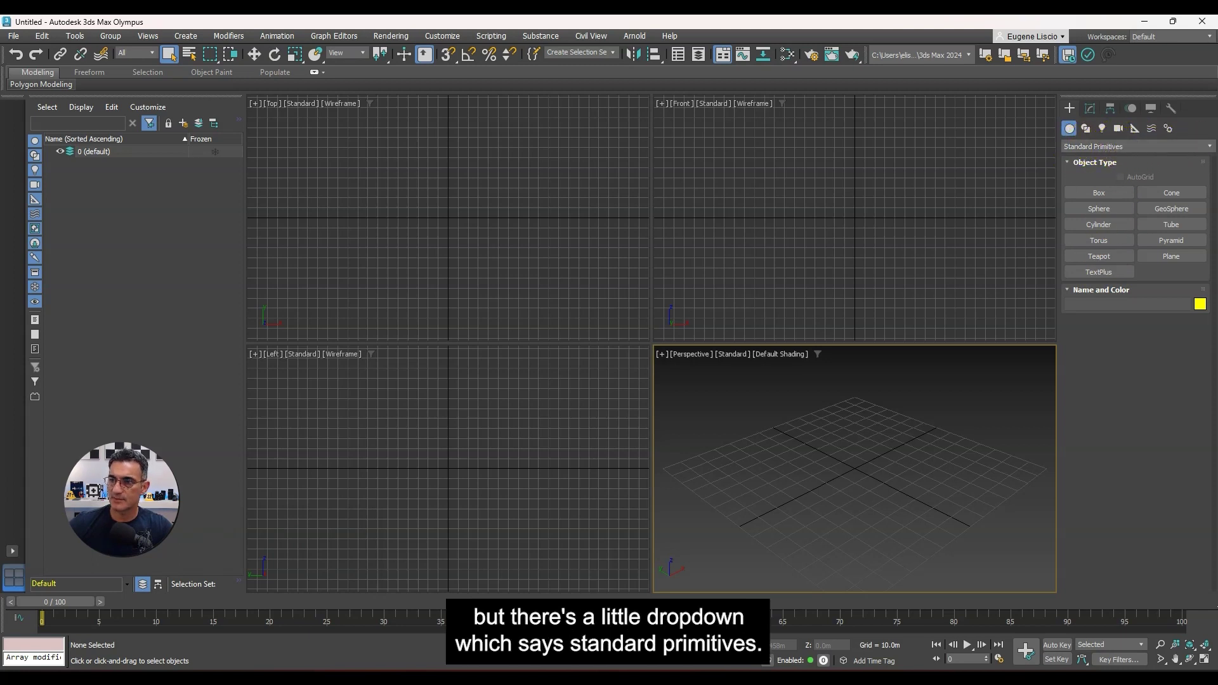
pyautogui.click(1210, 147)
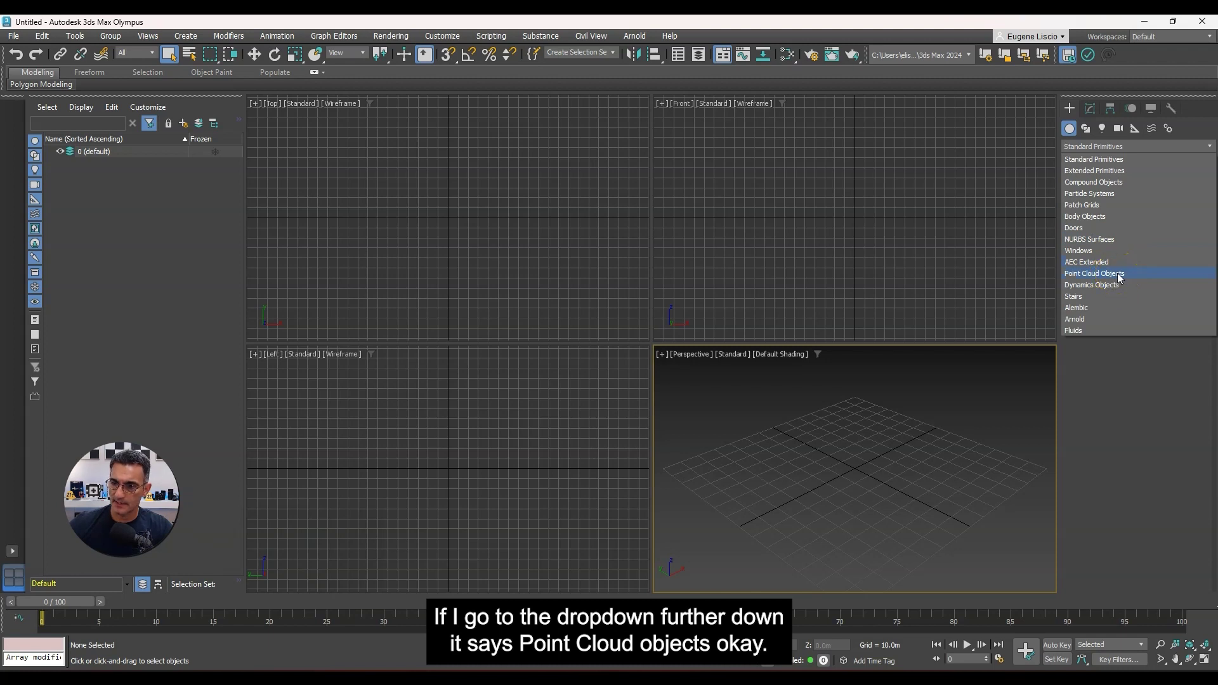
pyautogui.click(1119, 277)
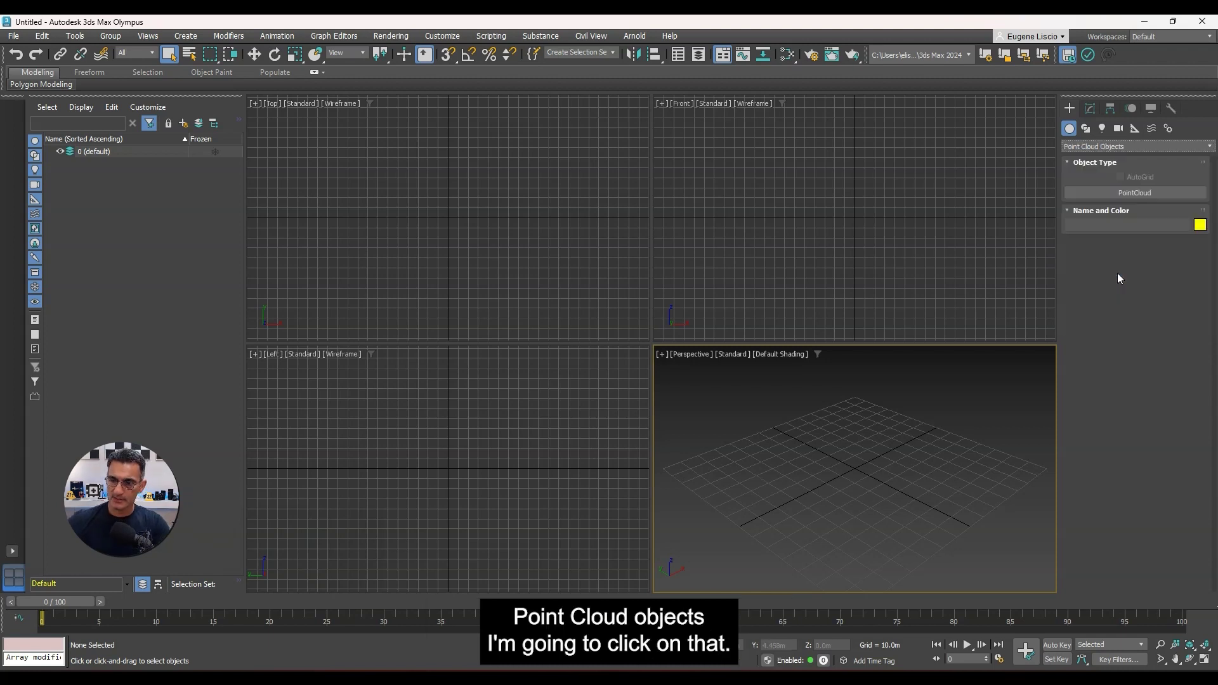
pyautogui.click(1147, 194)
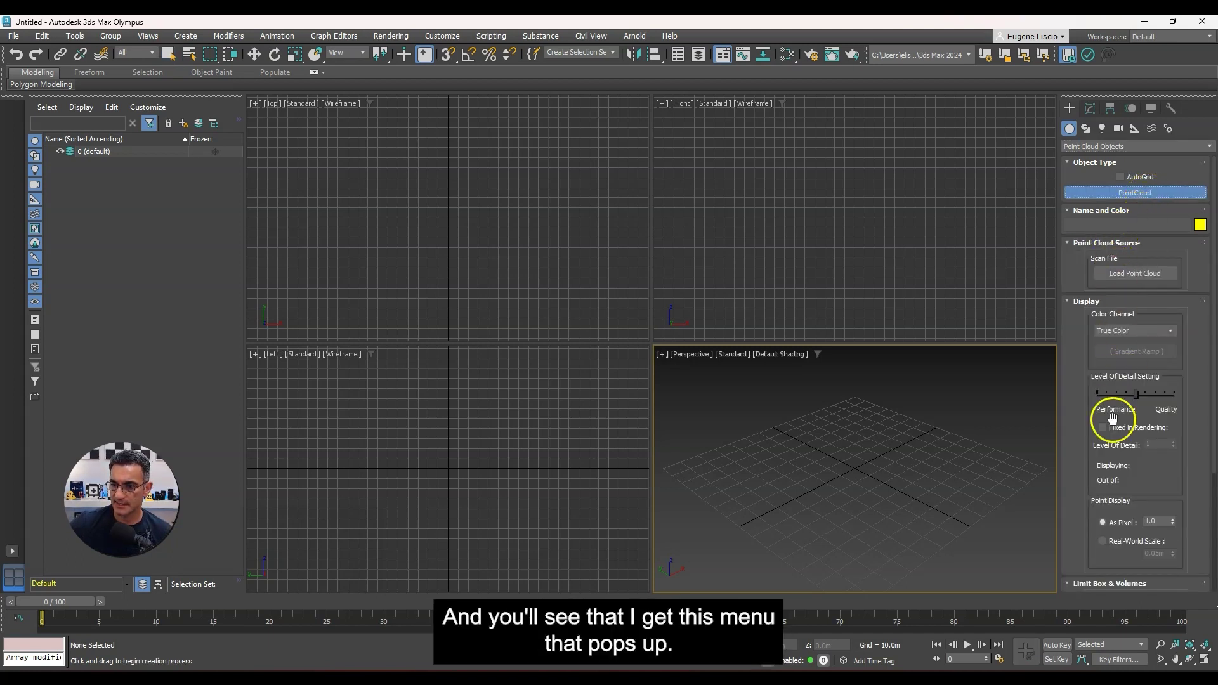
# Load FireBuilding.e57 from Desktop > 3ds Max Scans as the point cloud's scan file.
pyautogui.click(1130, 278)
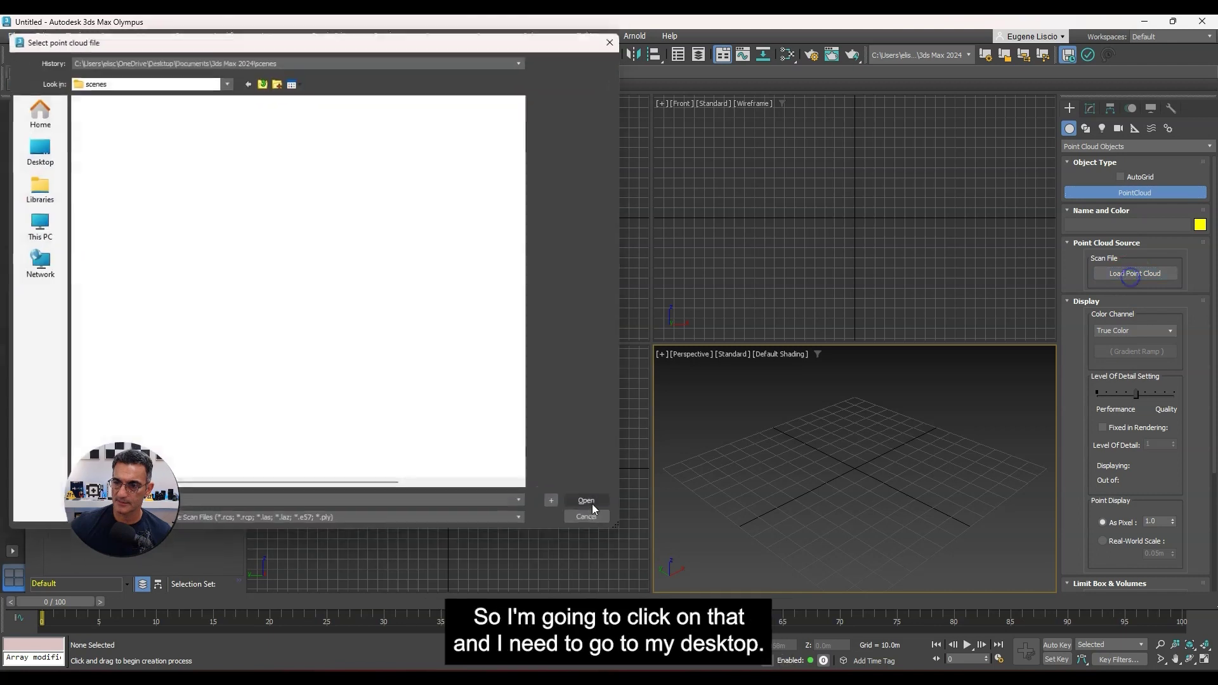
pyautogui.click(36, 147)
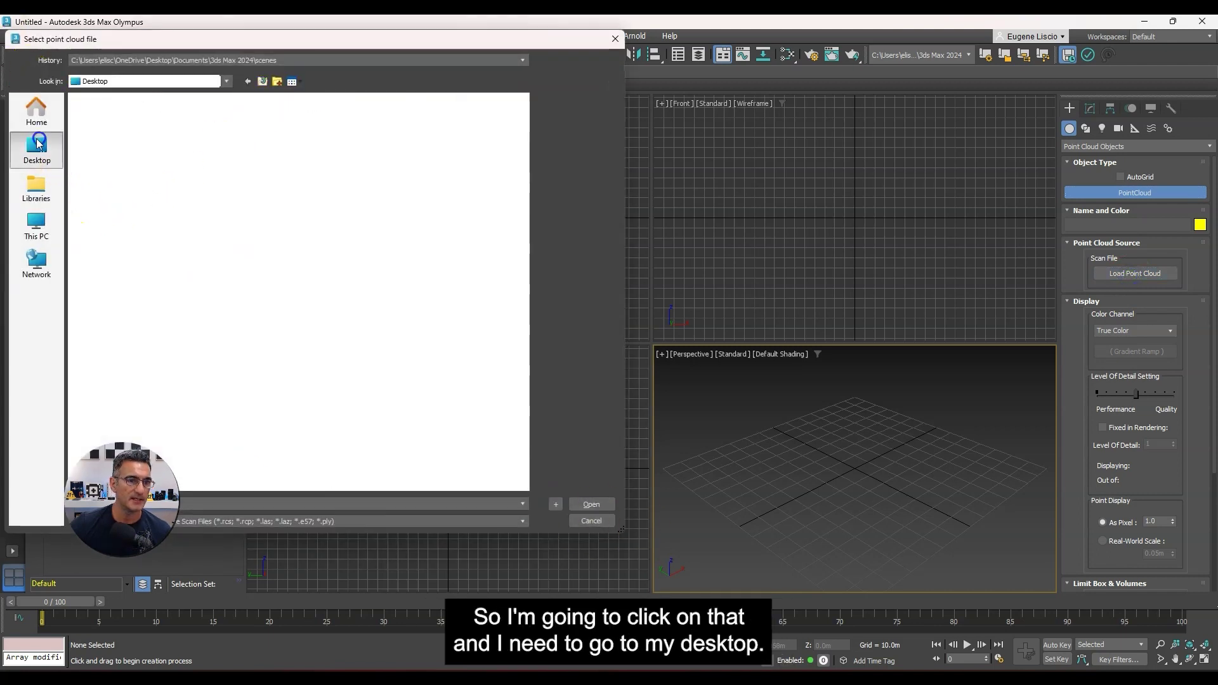
pyautogui.doubleClick(364, 245)
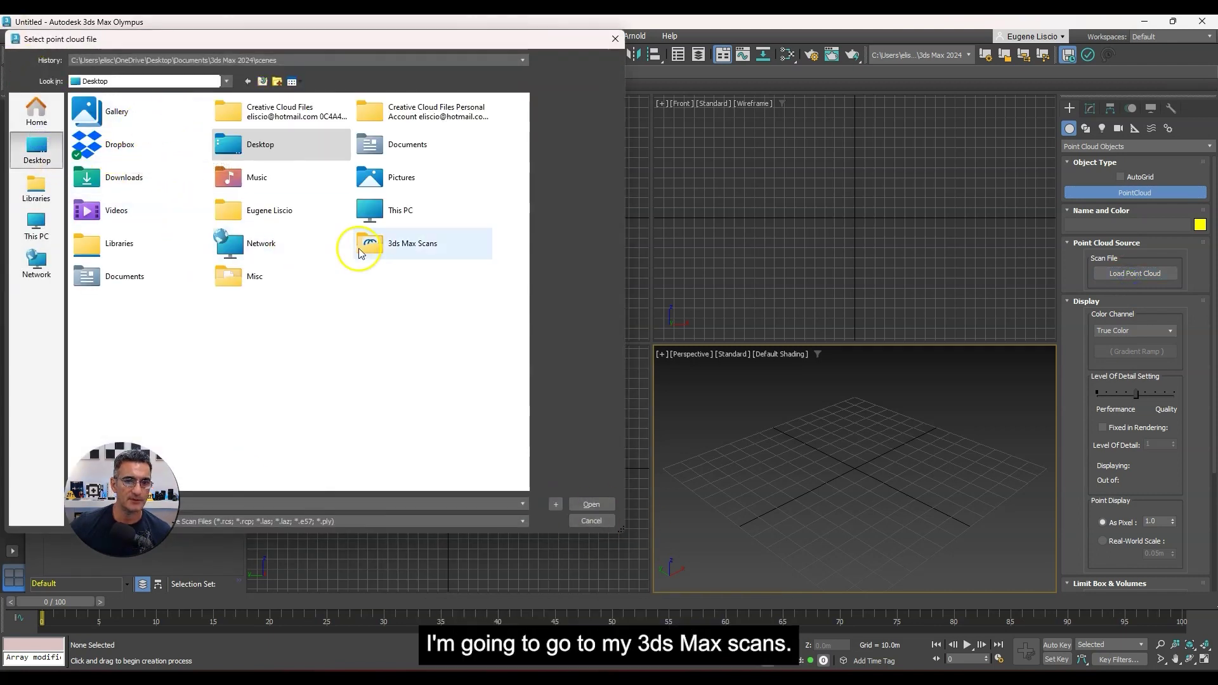
pyautogui.click(102, 114)
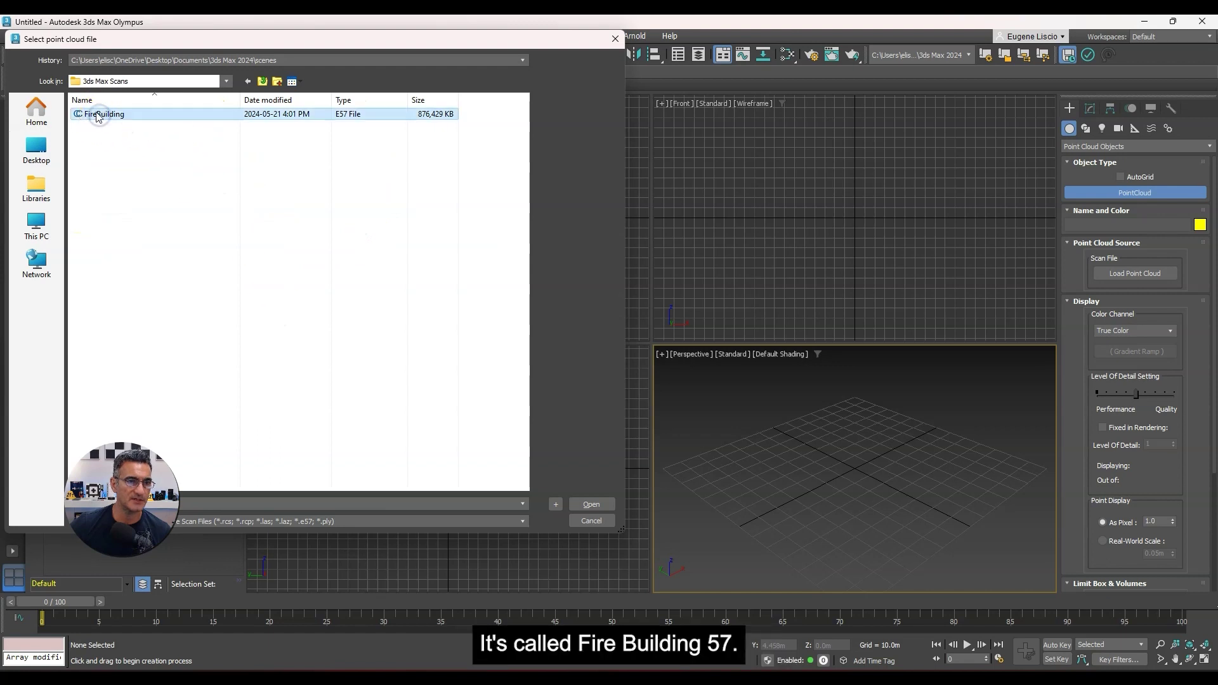
pyautogui.doubleClick(83, 116)
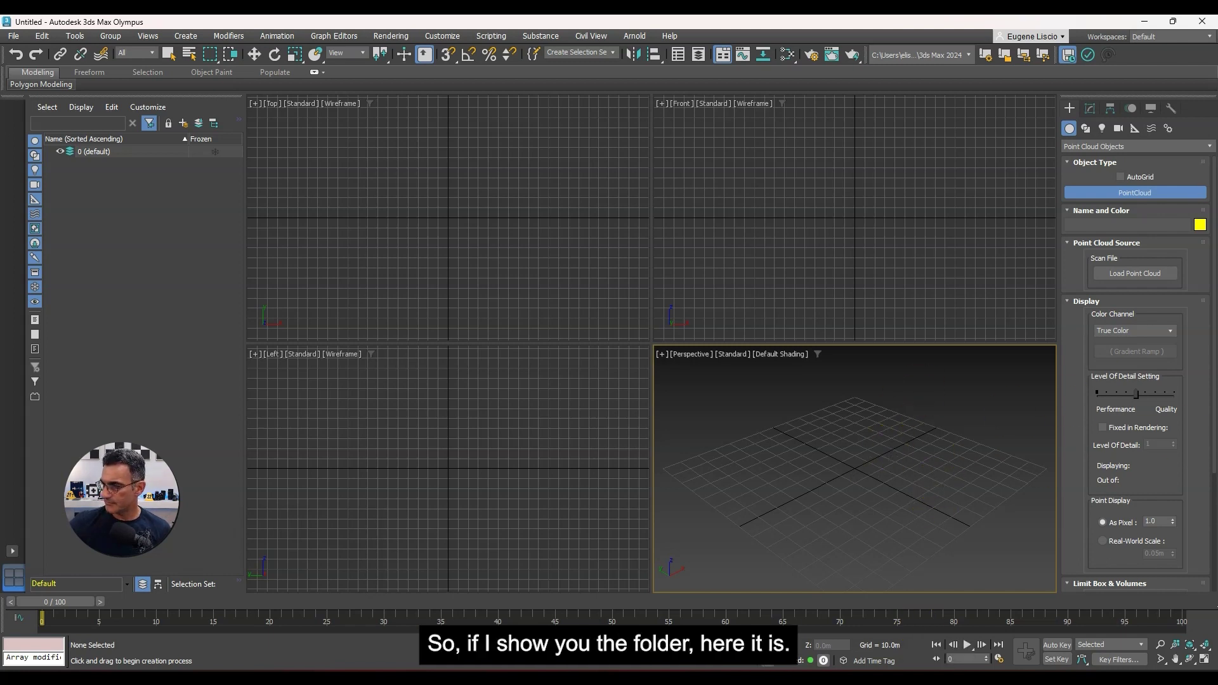
pyautogui.hotkey('alt', 'Tab')
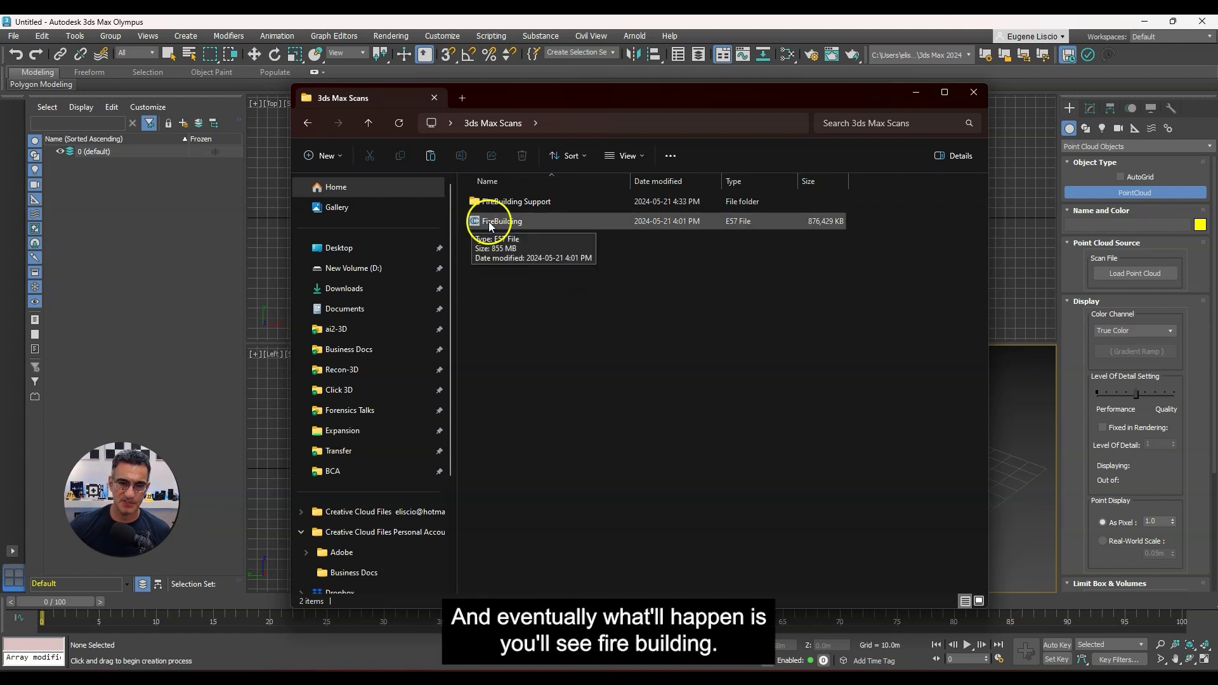
# Check the new FireBuilding.rcp and FireBuilding Support folder beside FireBuilding.e57, then close the folder.
pyautogui.click(698, 222)
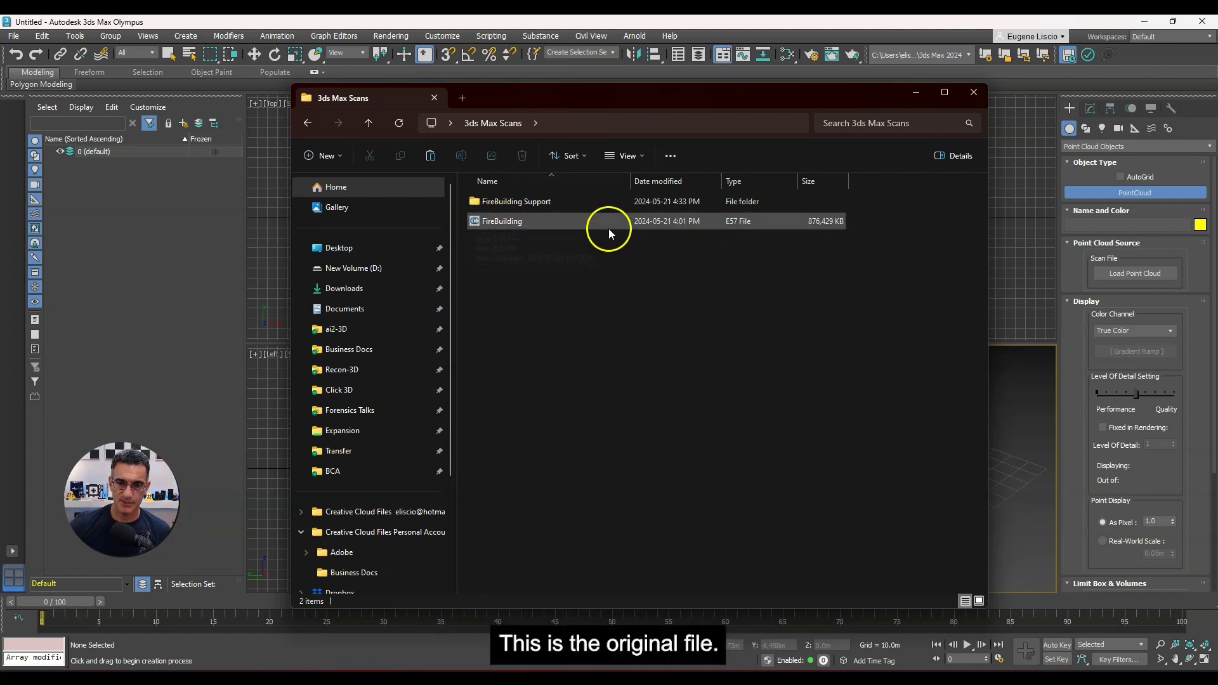
pyautogui.click(505, 239)
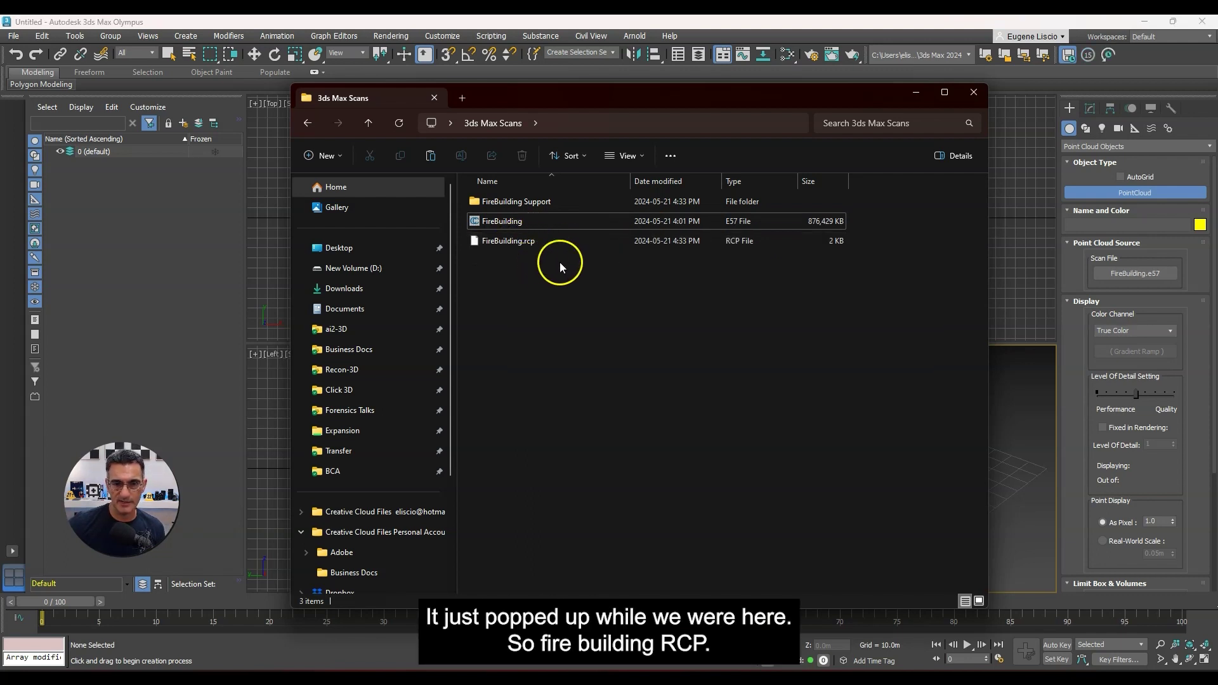
pyautogui.click(860, 24)
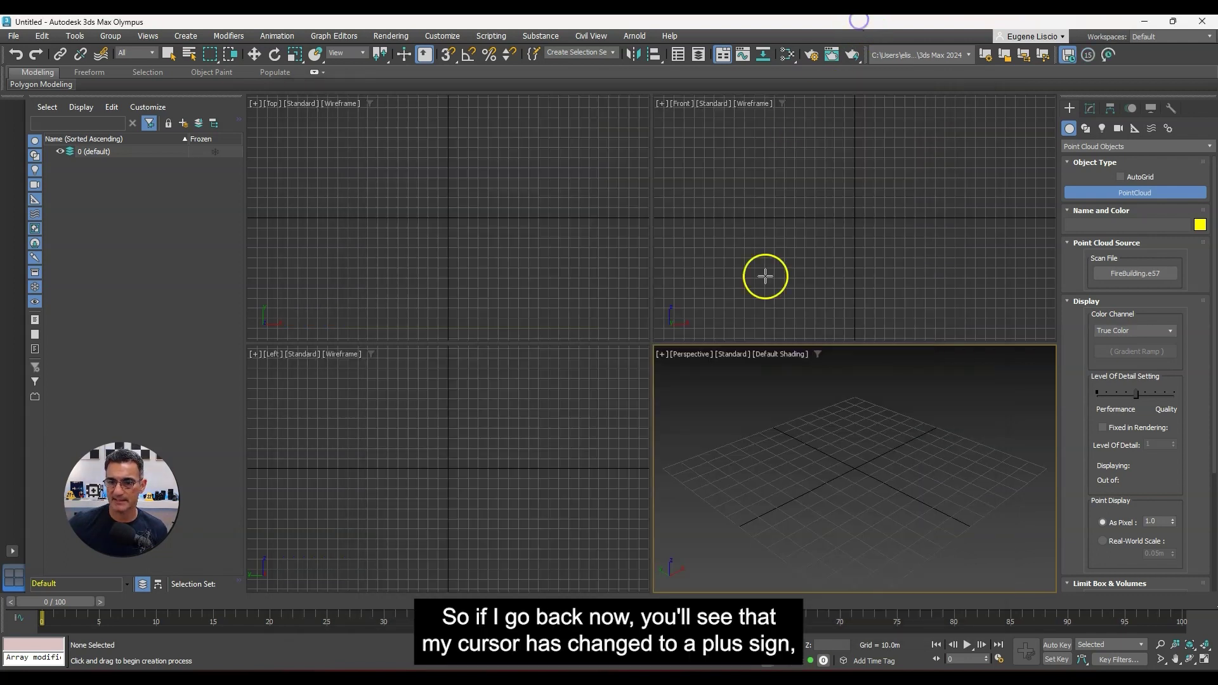
# Place PointCloud001 at the scene origin and frame the building in a maximized Perspective view (Alt+W).
pyautogui.click(855, 469)
pyautogui.scroll(3, 868, 481)
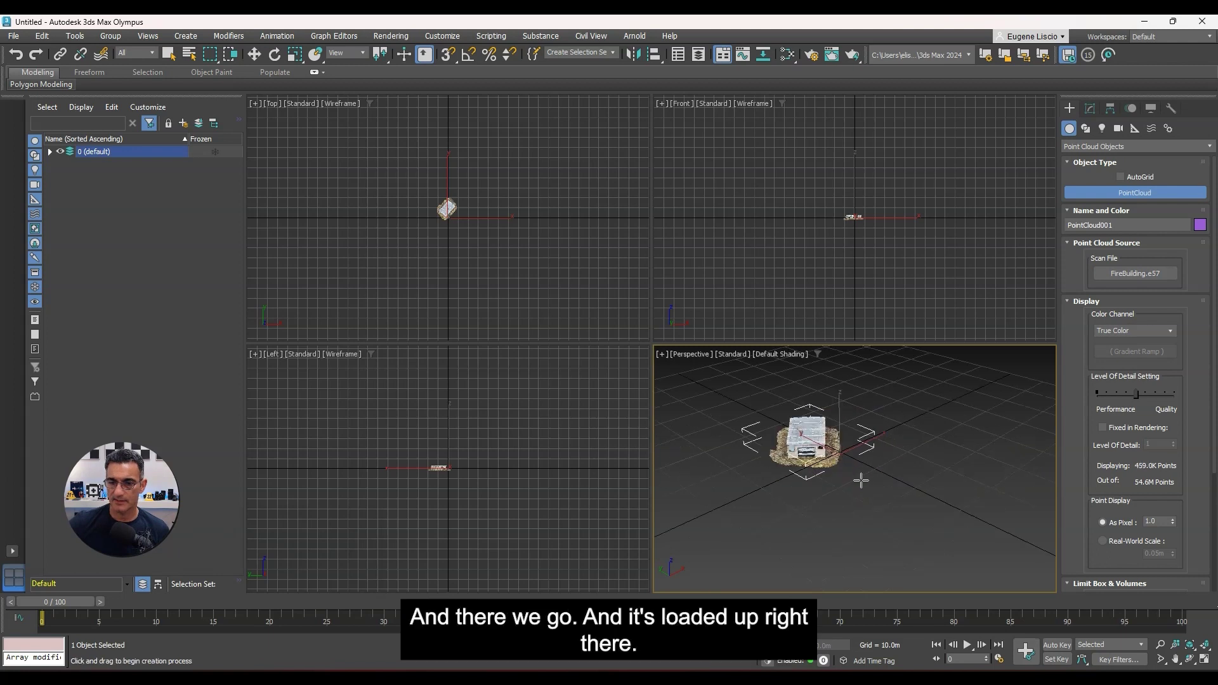
pyautogui.moveTo(770, 419); pyautogui.dragTo(808, 486, button='middle')
pyautogui.scroll(2, 809, 476)
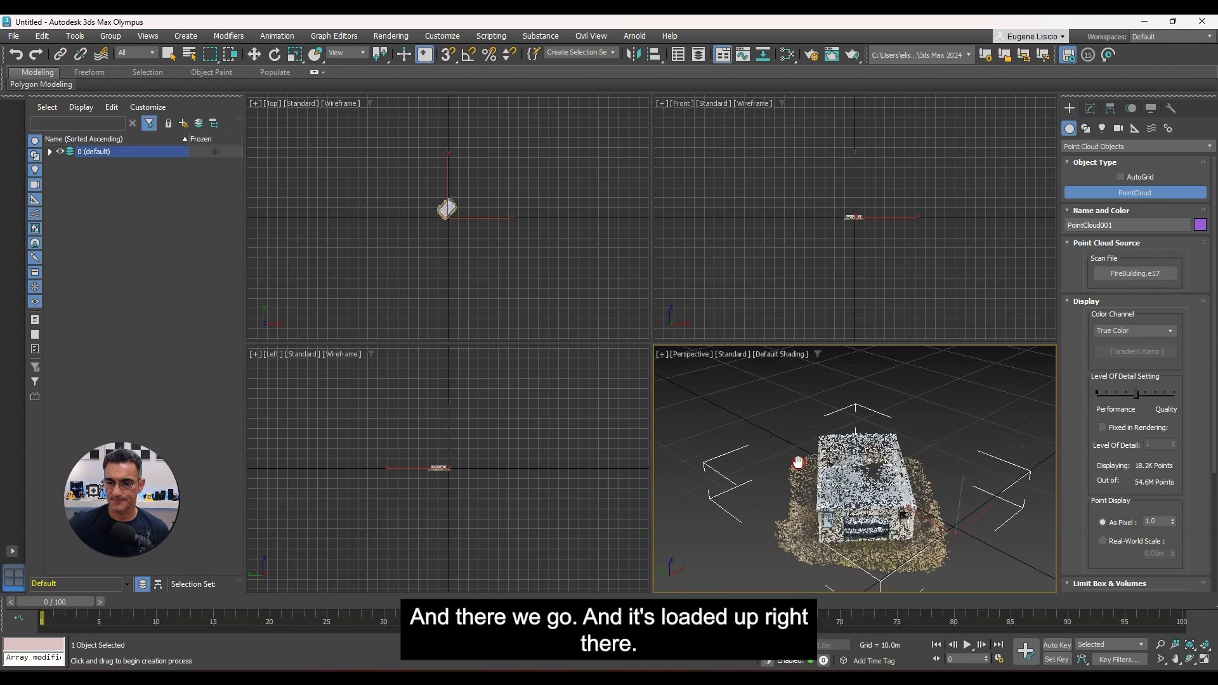
pyautogui.scroll(2, 793, 460)
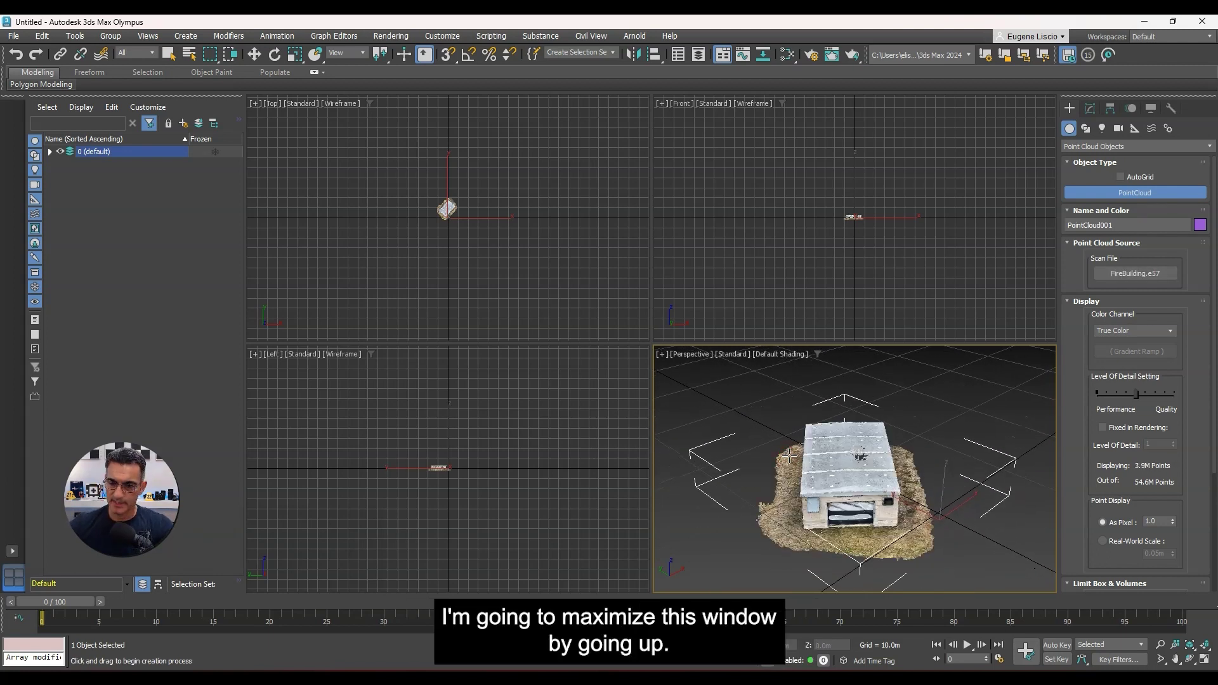
pyautogui.hotkey('alt', 'w')
pyautogui.keyDown('alt'); pyautogui.moveTo(646, 425); pyautogui.dragTo(572, 424, button='middle'); pyautogui.keyUp('alt')
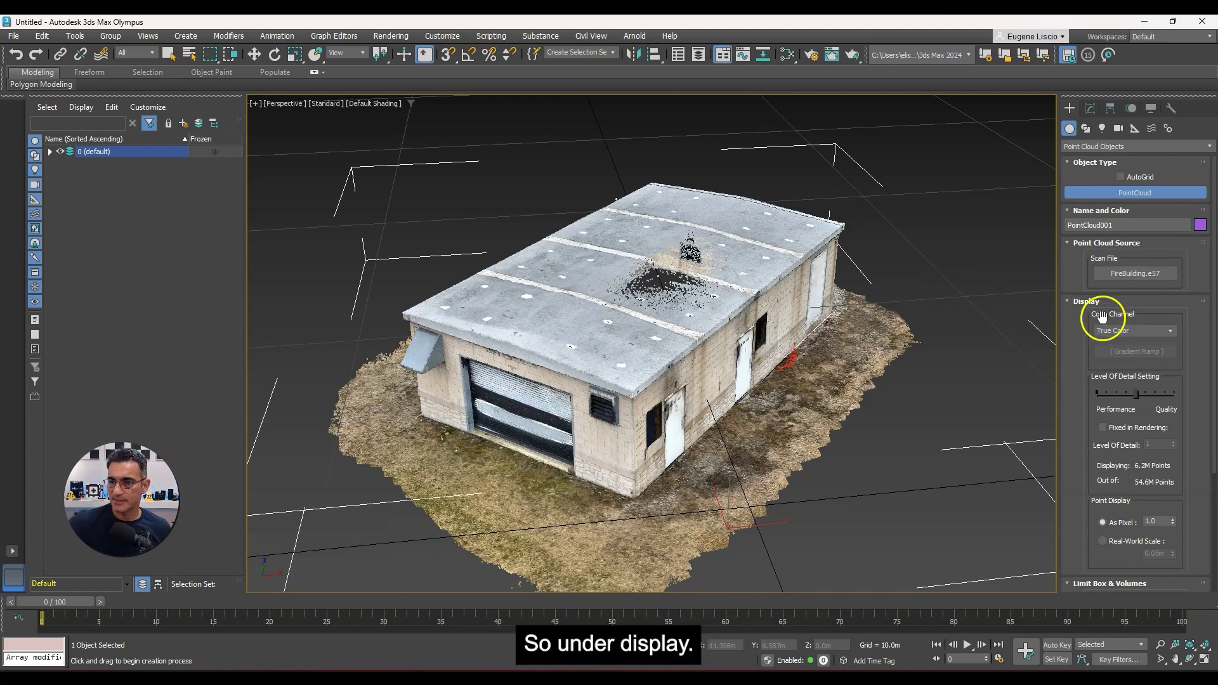
# Try the Elevation, Intensity, Normal and Single Color channels, ending on True Color.
pyautogui.moveTo(1072, 349); pyautogui.dragTo(1073, 241)
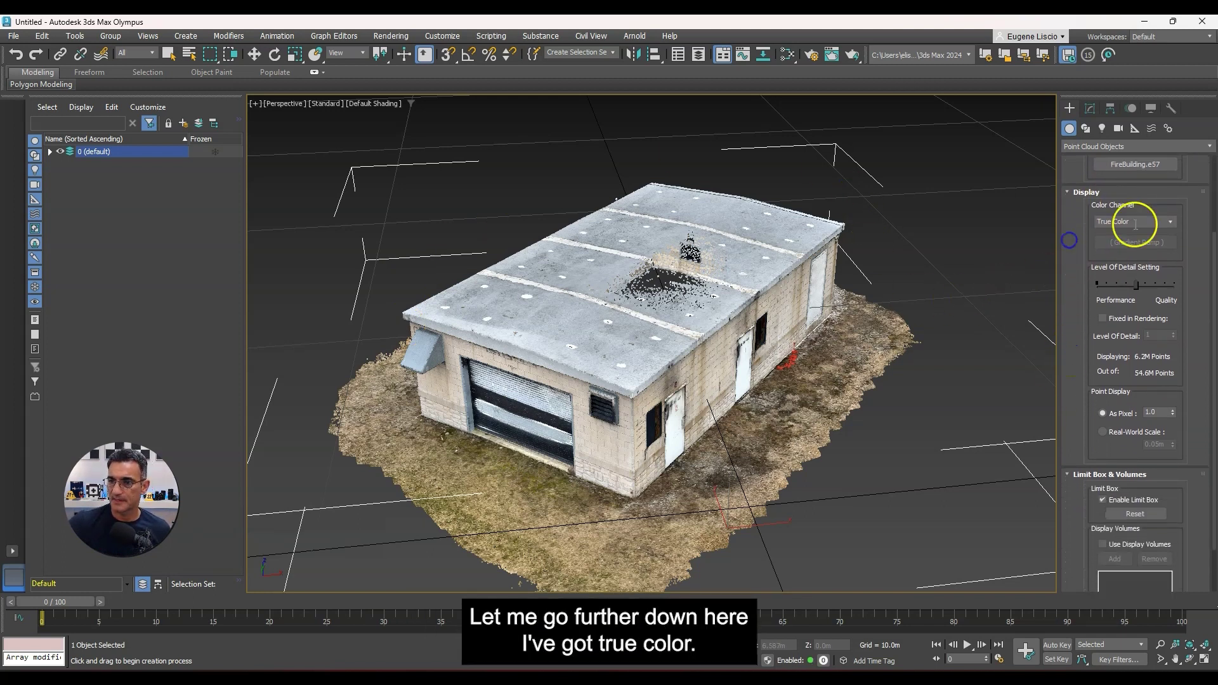
pyautogui.click(1171, 219)
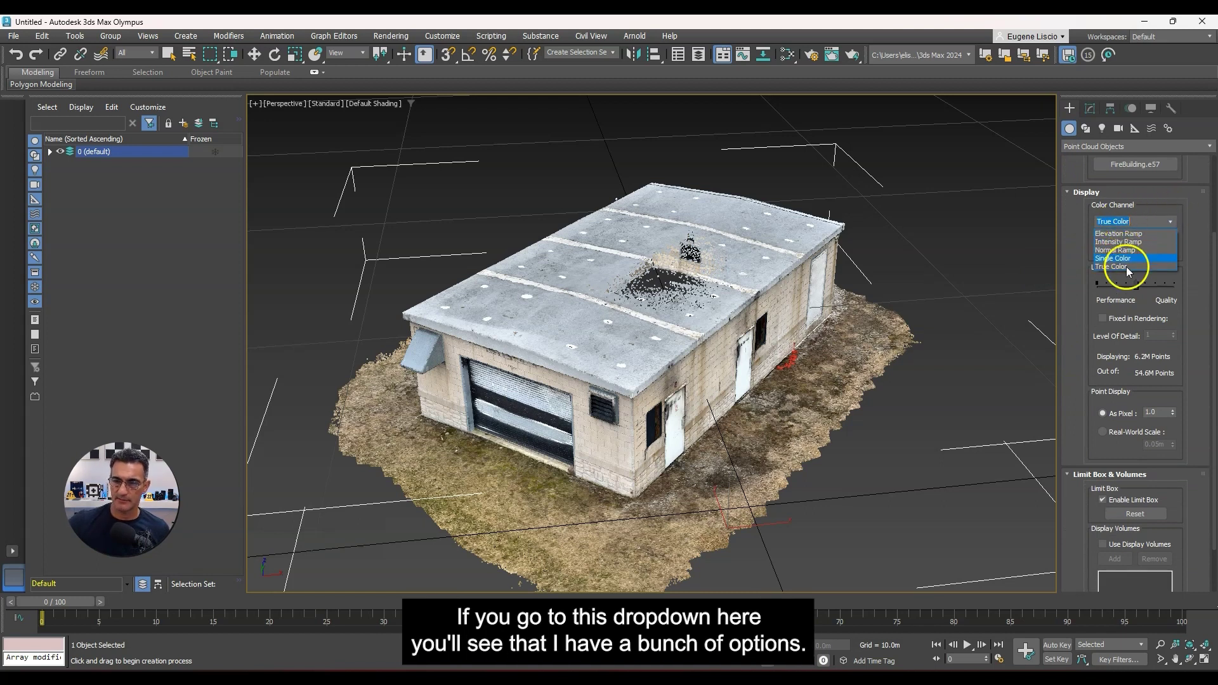
pyautogui.click(1119, 233)
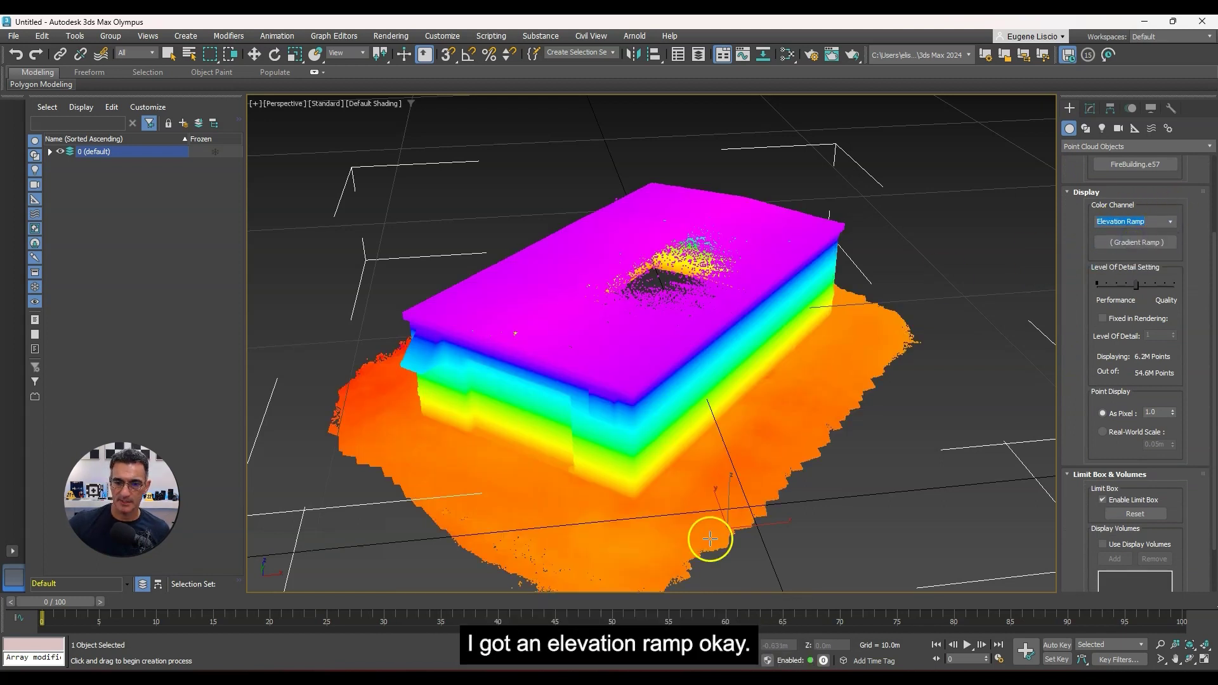
pyautogui.click(1170, 221)
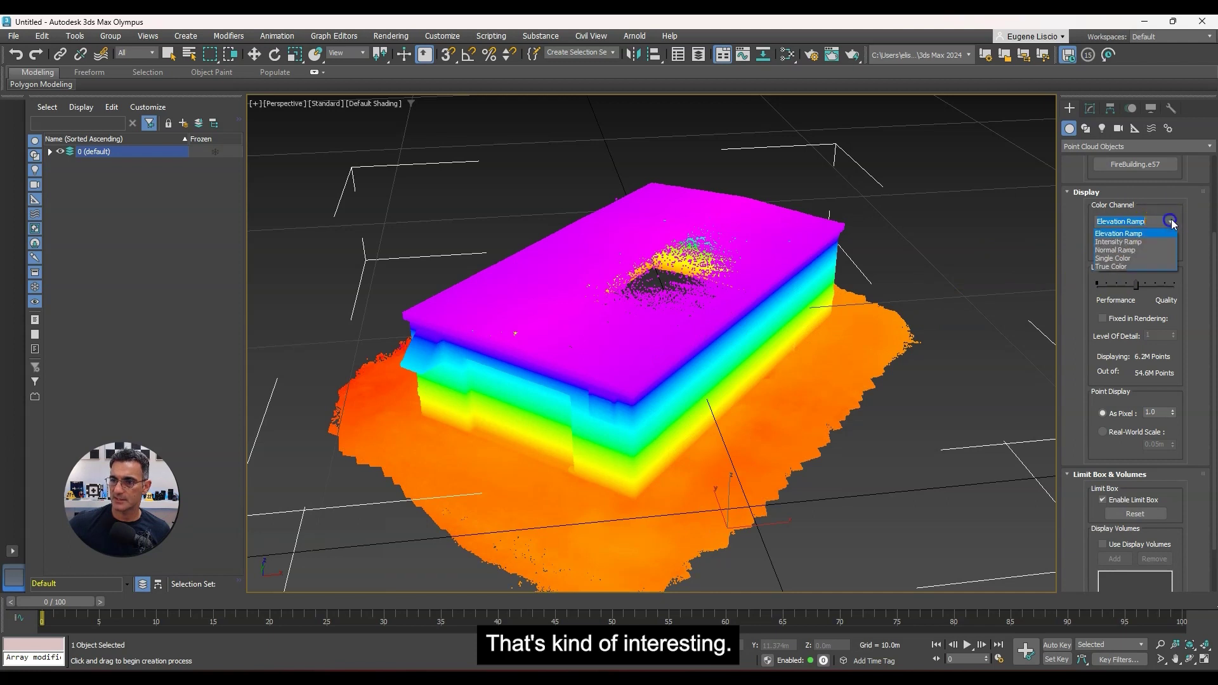
pyautogui.click(1152, 242)
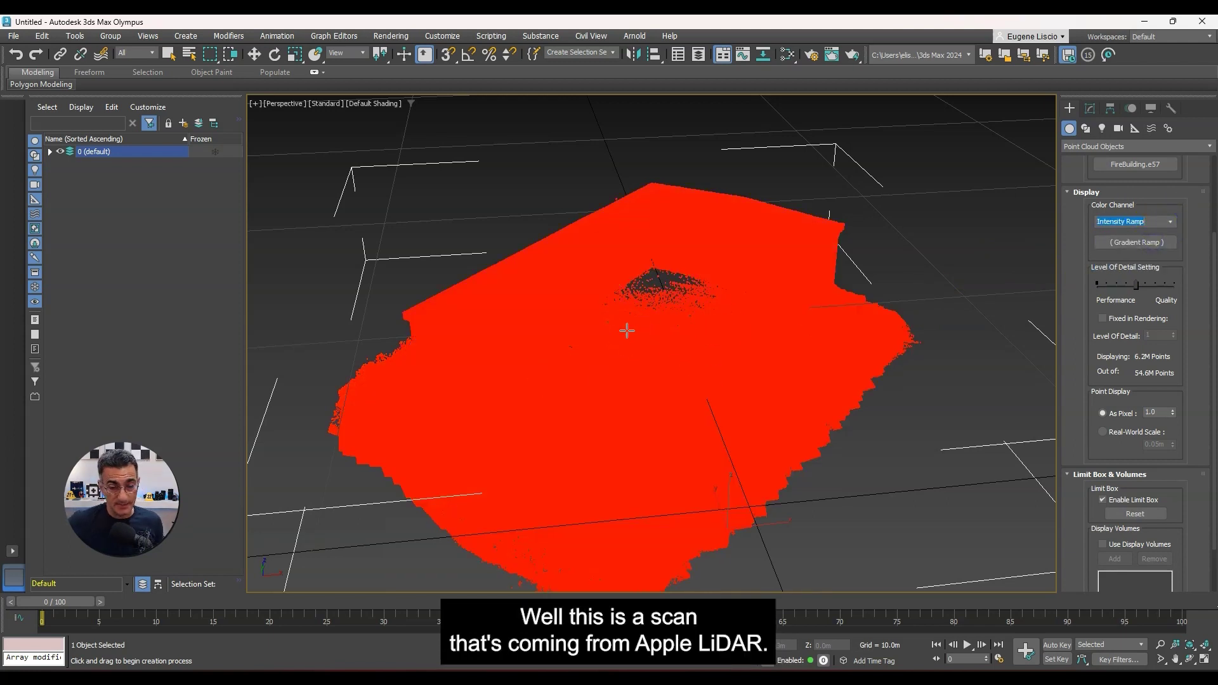
pyautogui.click(1171, 222)
pyautogui.click(1138, 250)
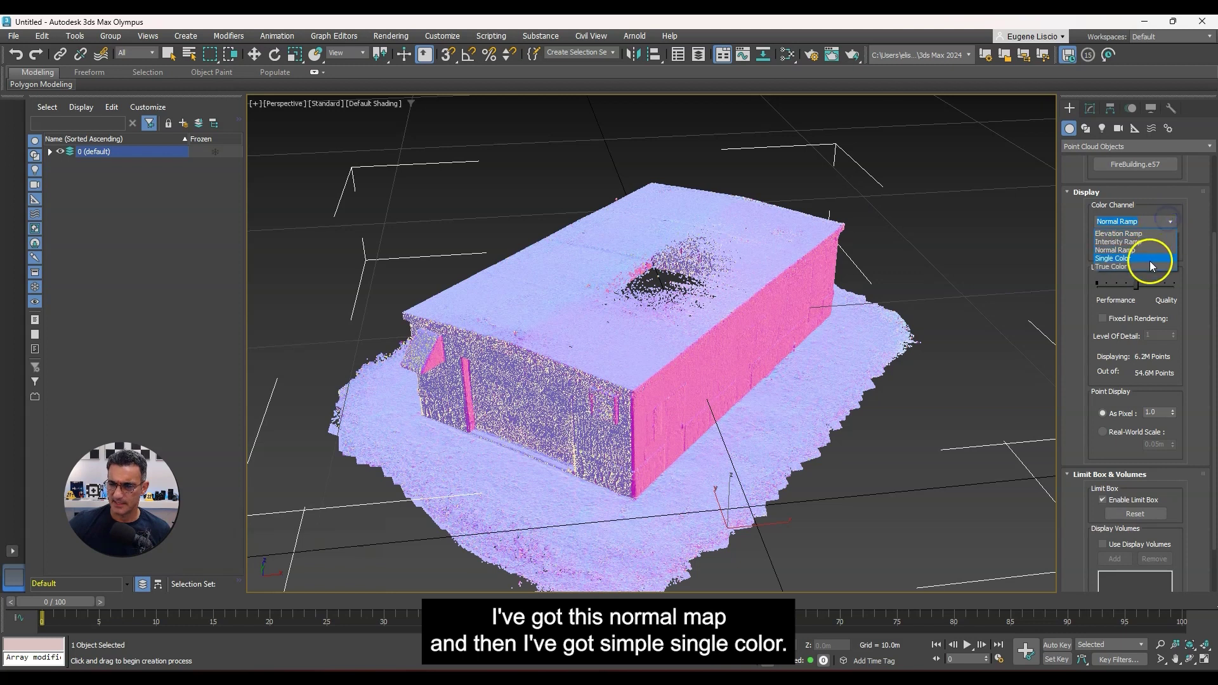
pyautogui.click(1150, 259)
pyautogui.click(1169, 225)
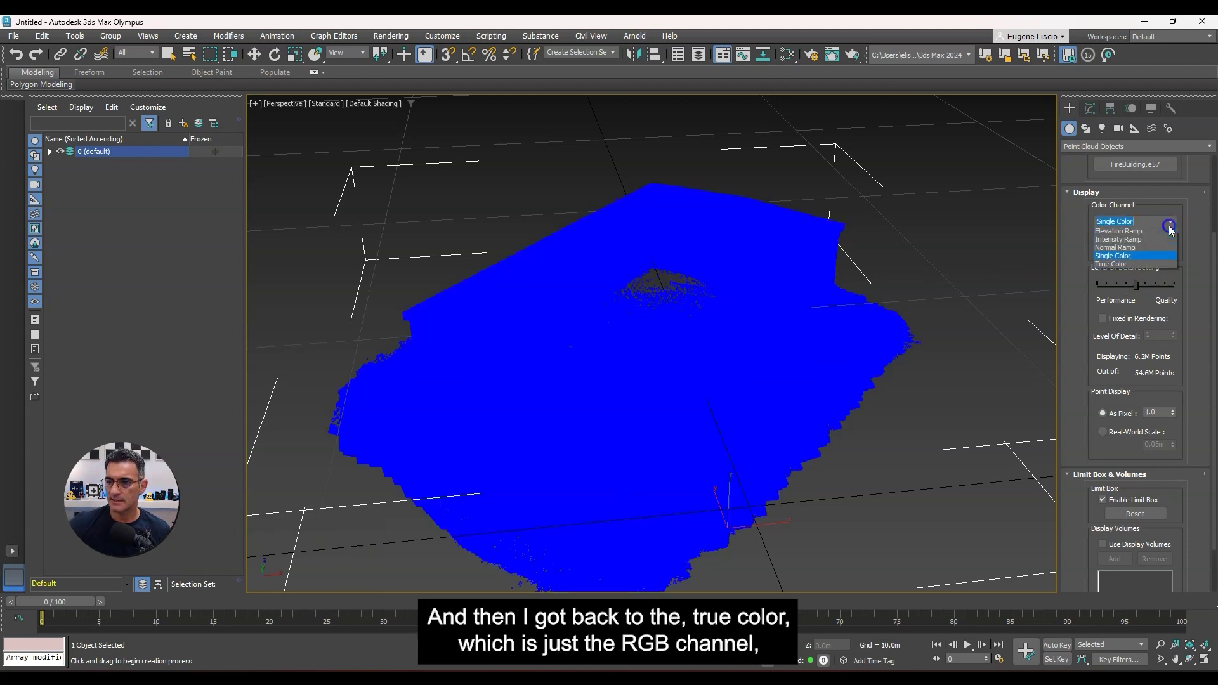
pyautogui.click(1135, 264)
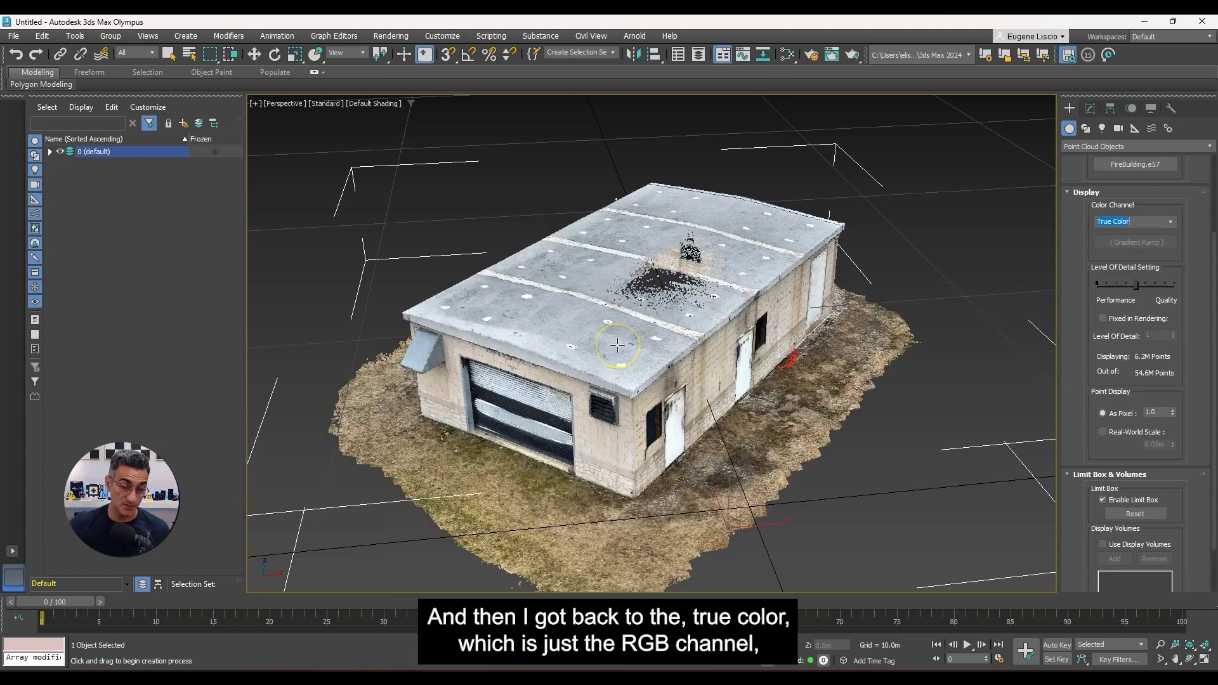
# Lower the Level Of Detail slider toward Performance and orbit the thinned-out building.
pyautogui.moveTo(572, 395); pyautogui.dragTo(578, 384, button='middle')
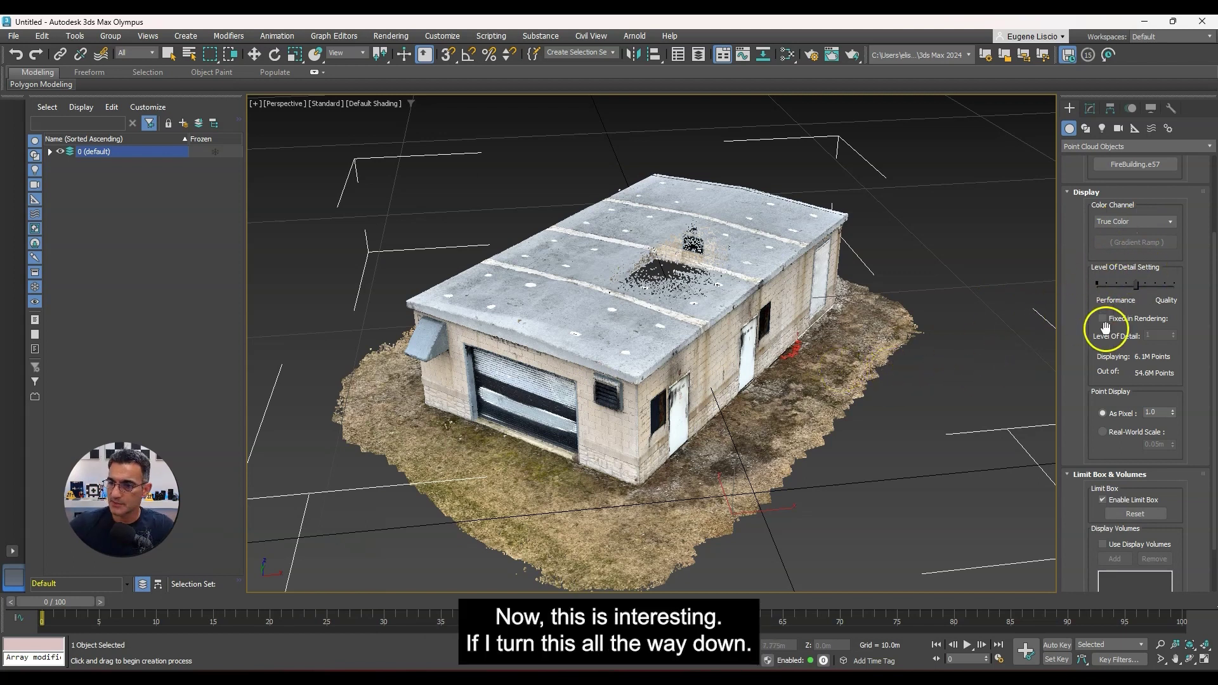
pyautogui.moveTo(1137, 286); pyautogui.dragTo(1098, 285)
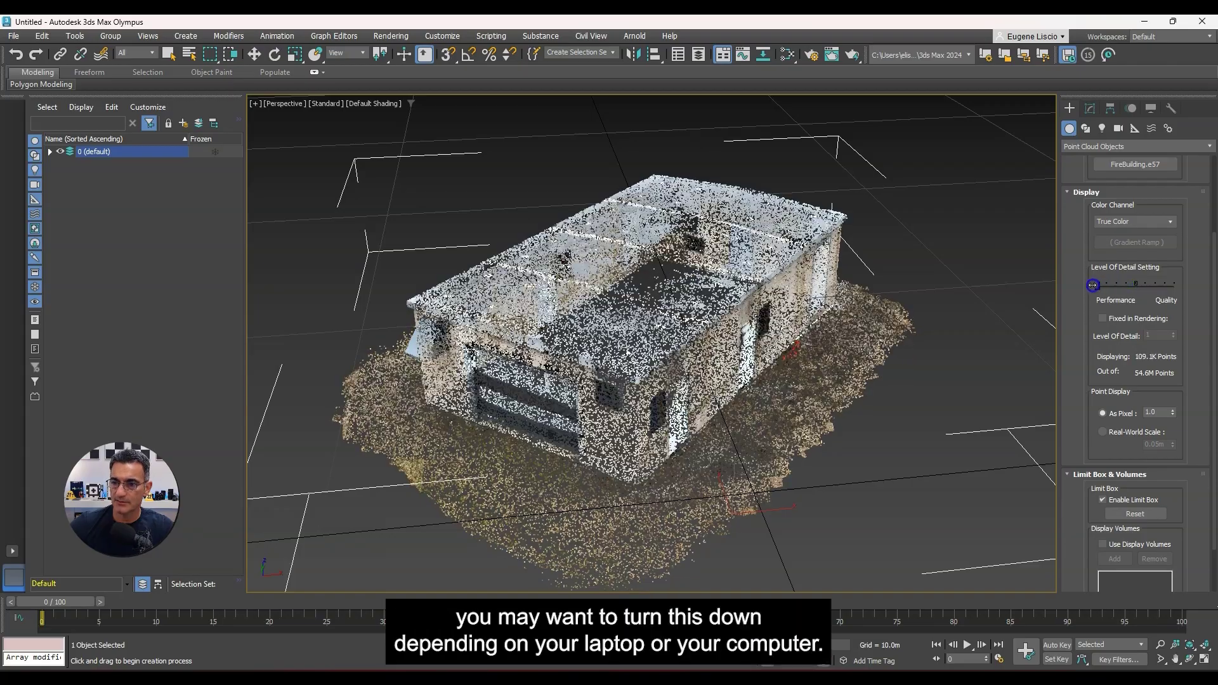
pyautogui.moveTo(674, 404)
pyautogui.keyDown('alt'); pyautogui.mouseDown(button='middle')
pyautogui.moveTo(650, 425)
pyautogui.moveTo(778, 408)
pyautogui.moveTo(696, 429)
pyautogui.moveTo(628, 427)
pyautogui.moveTo(687, 418)
pyautogui.mouseUp(button='middle'); pyautogui.keyUp('alt')
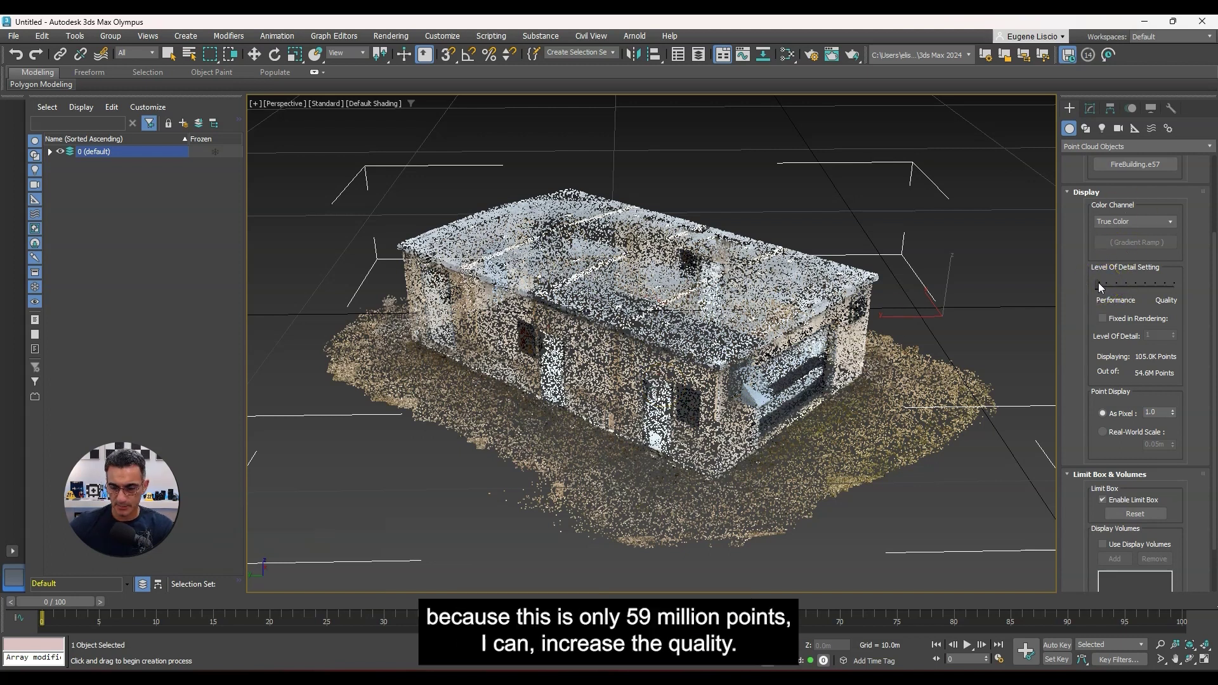
# Raise Level Of Detail fully to Quality and orbit to check the dense 6.3M-point display.
pyautogui.moveTo(1098, 283); pyautogui.dragTo(1179, 284)
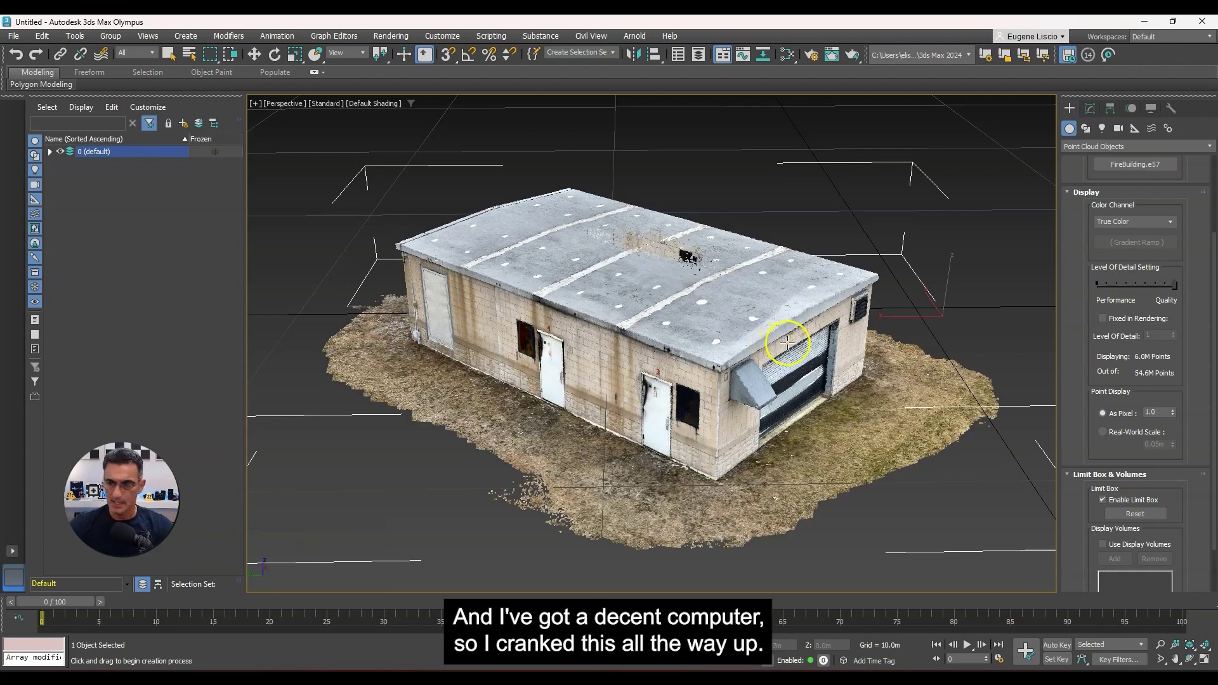
pyautogui.moveTo(642, 381)
pyautogui.keyDown('alt'); pyautogui.mouseDown(button='middle')
pyautogui.moveTo(565, 378)
pyautogui.moveTo(703, 375)
pyautogui.moveTo(625, 379)
pyautogui.moveTo(641, 374)
pyautogui.mouseUp(button='middle'); pyautogui.keyUp('alt')
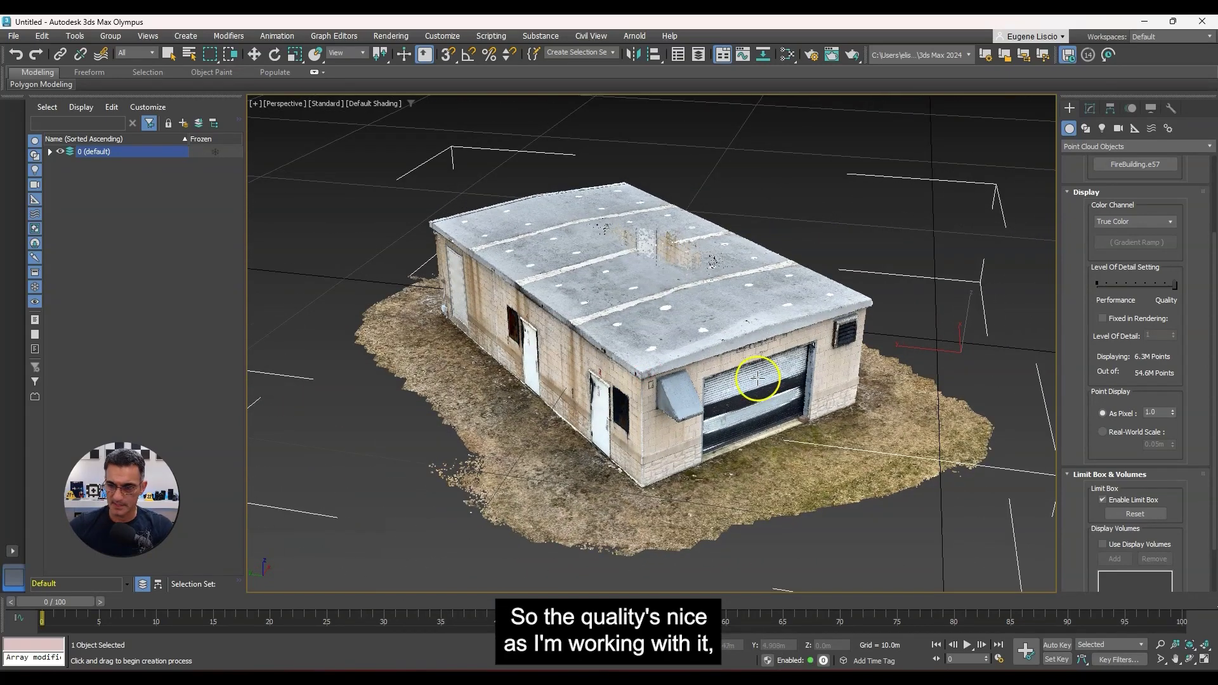
pyautogui.moveTo(754, 400); pyautogui.dragTo(730, 385, button='middle')
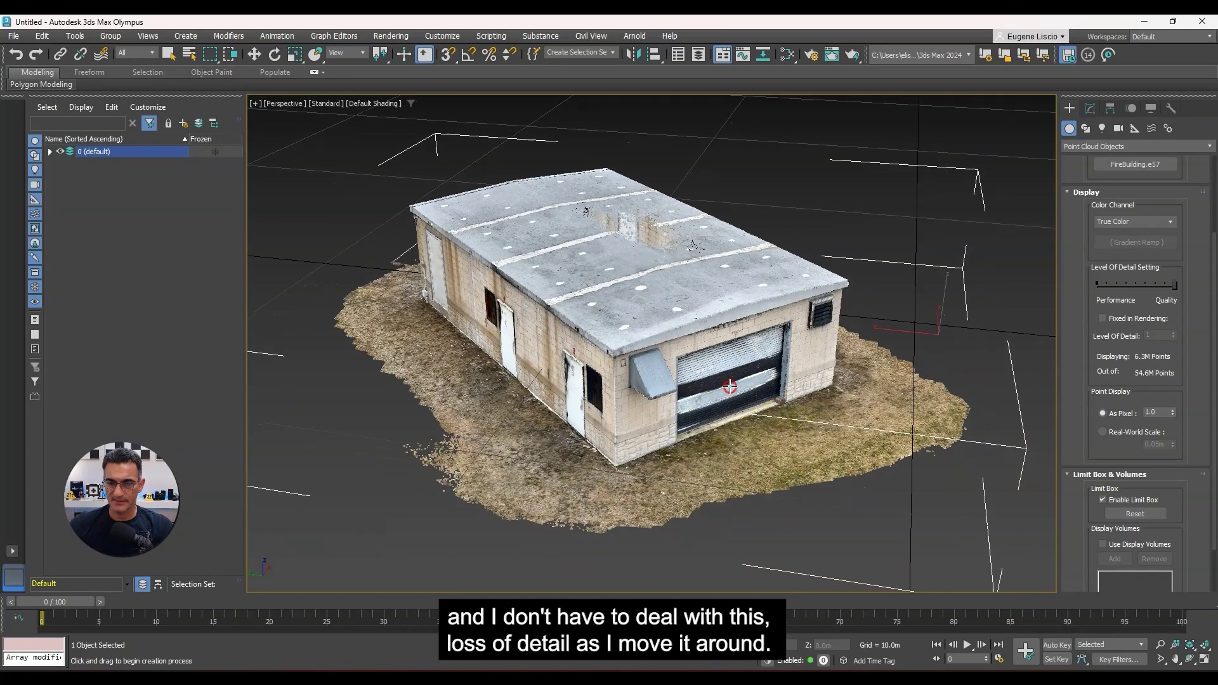
pyautogui.click(1174, 287)
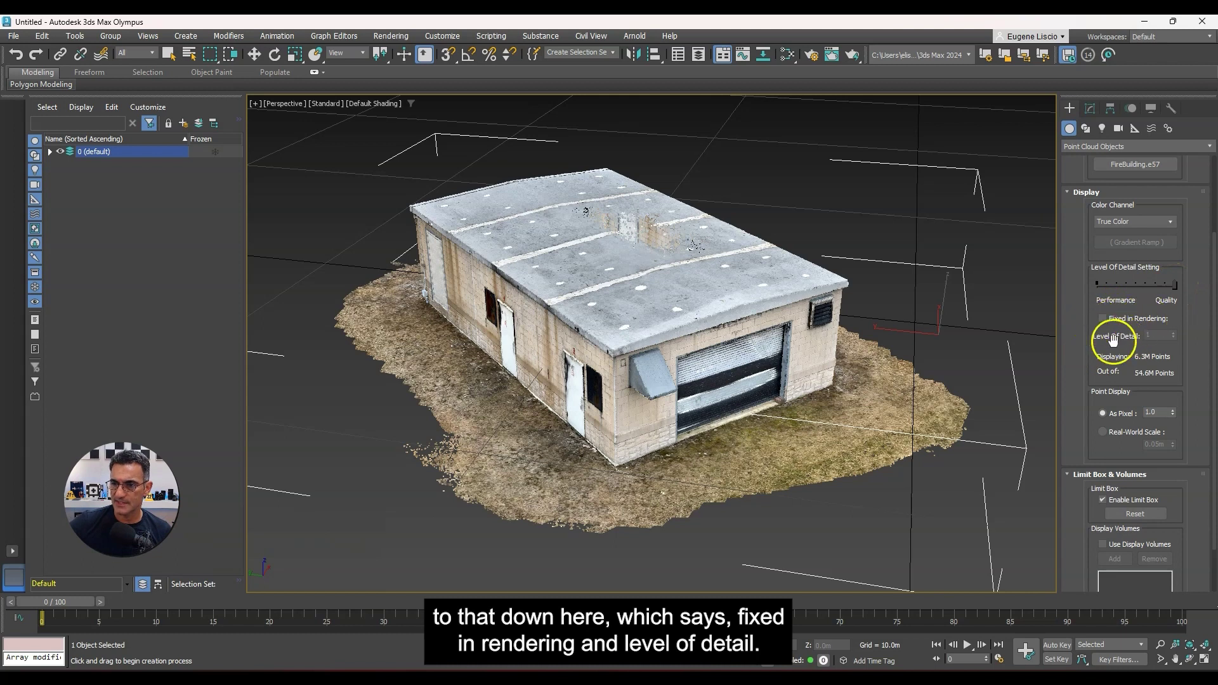
pyautogui.click(1109, 320)
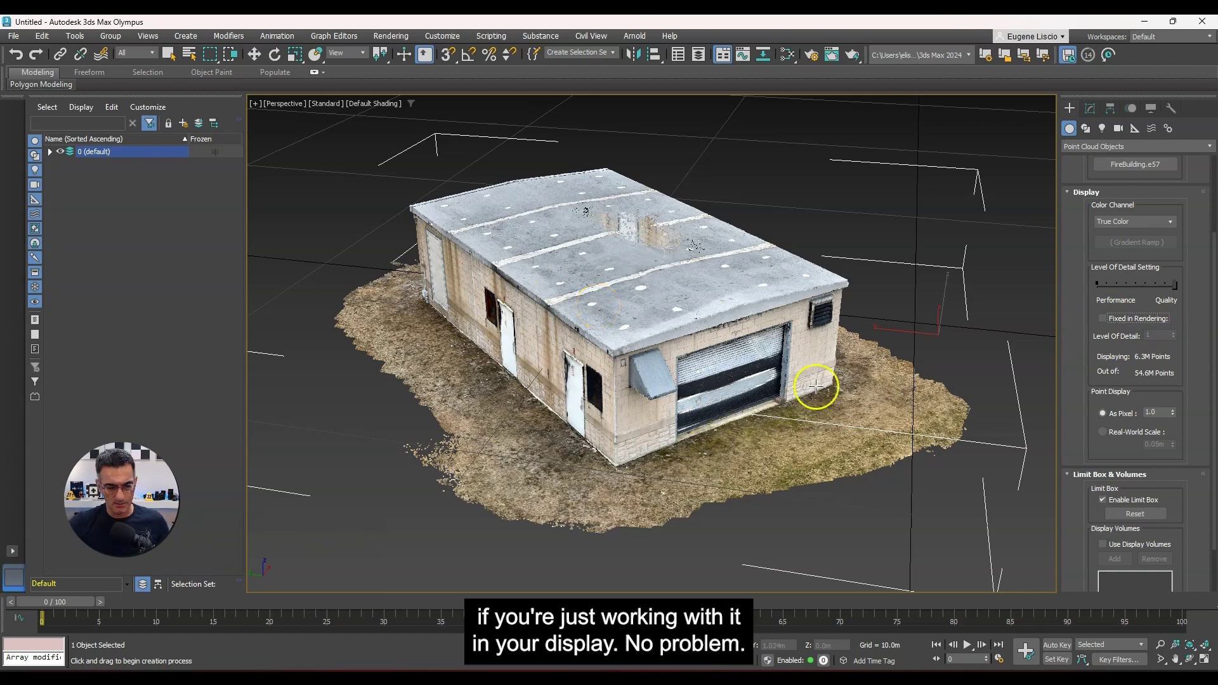
pyautogui.keyDown('alt'); pyautogui.moveTo(705, 418); pyautogui.dragTo(612, 421, button='middle'); pyautogui.keyUp('alt')
pyautogui.moveTo(691, 385)
pyautogui.keyDown('alt'); pyautogui.mouseDown(button='middle')
pyautogui.moveTo(634, 416)
pyautogui.moveTo(682, 405)
pyautogui.moveTo(670, 403)
pyautogui.mouseUp(button='middle'); pyautogui.keyUp('alt')
pyautogui.press('z')
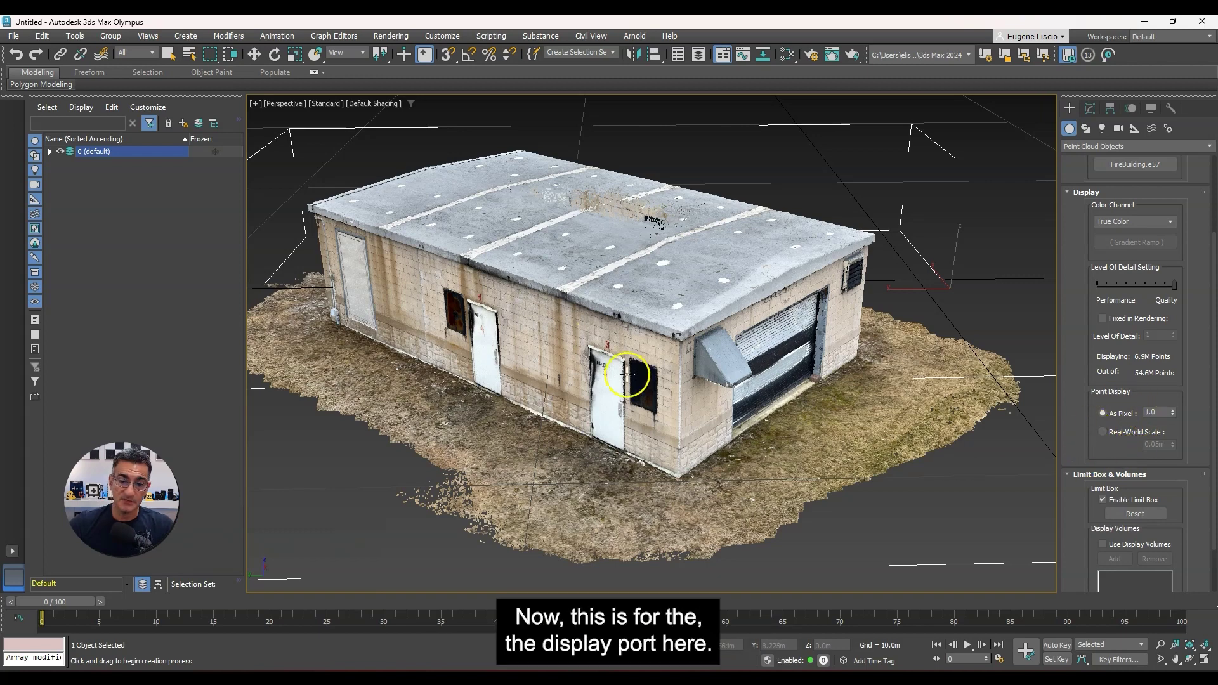
pyautogui.keyDown('alt'); pyautogui.moveTo(600, 331); pyautogui.dragTo(637, 318, button='middle'); pyautogui.keyUp('alt')
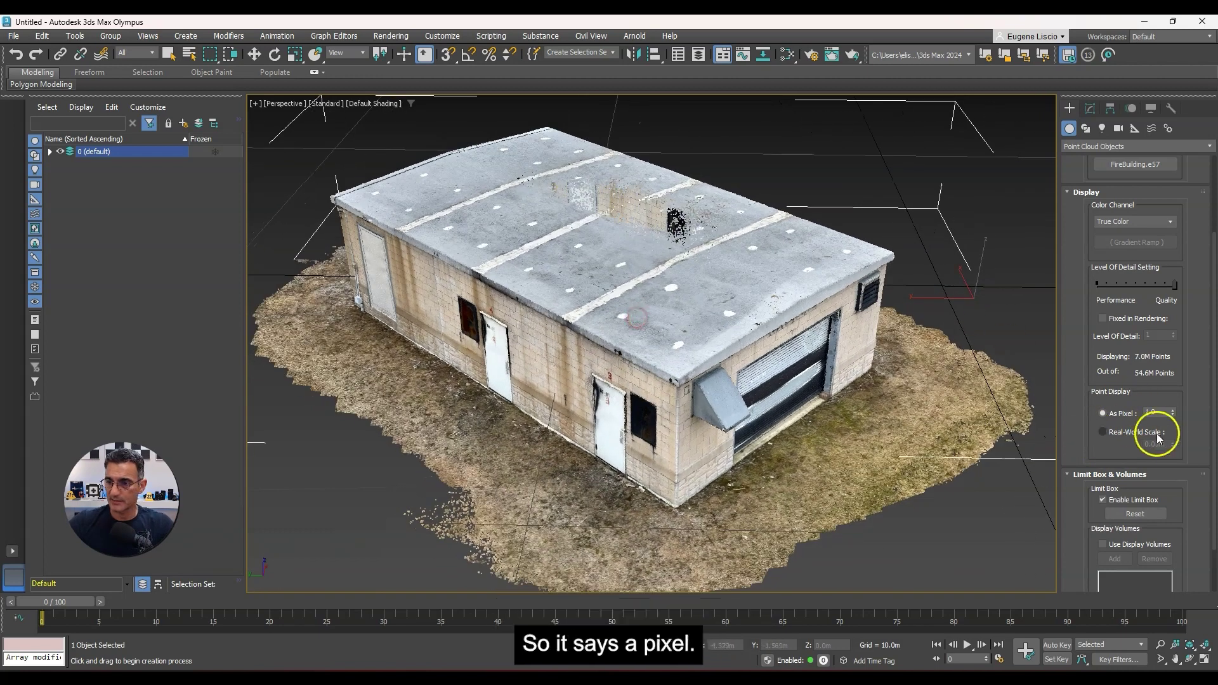
pyautogui.keyDown('alt'); pyautogui.moveTo(761, 381); pyautogui.dragTo(612, 366, button='middle'); pyautogui.keyUp('alt')
pyautogui.scroll(8, 552, 367)
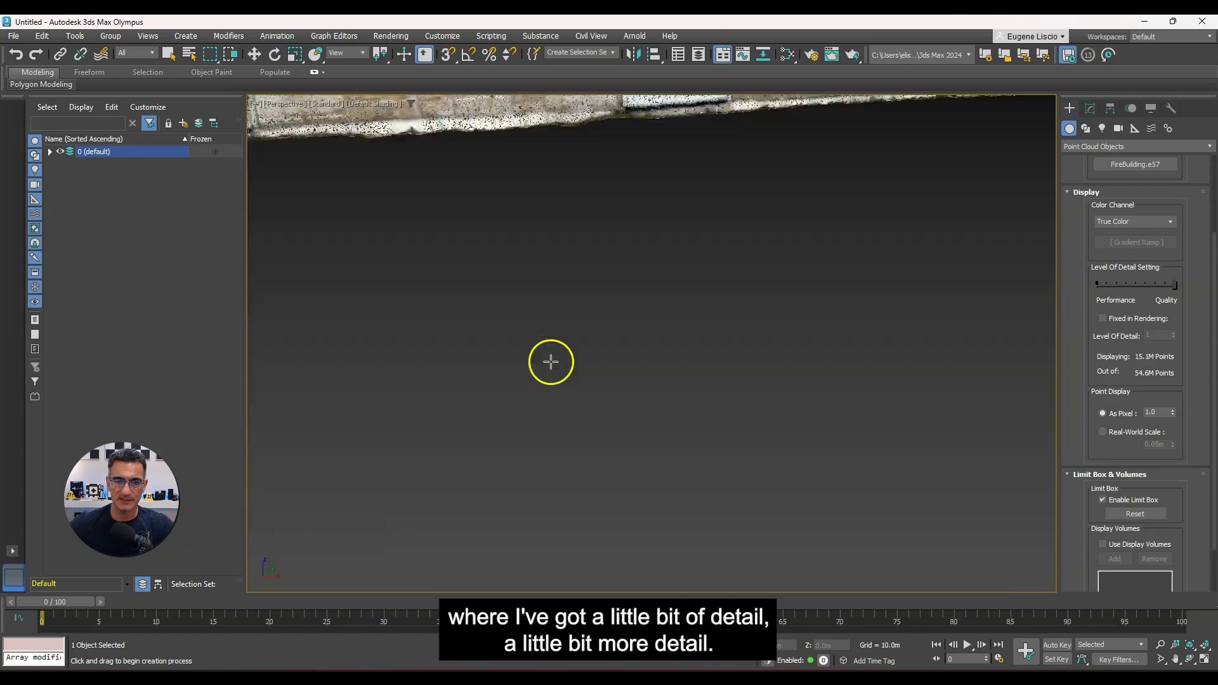
pyautogui.moveTo(508, 340); pyautogui.dragTo(691, 416, button='middle')
pyautogui.scroll(-3, 554, 272)
pyautogui.scroll(2, 555, 272)
pyautogui.moveTo(554, 272); pyautogui.dragTo(779, 311, button='middle')
pyautogui.scroll(4, 613, 211)
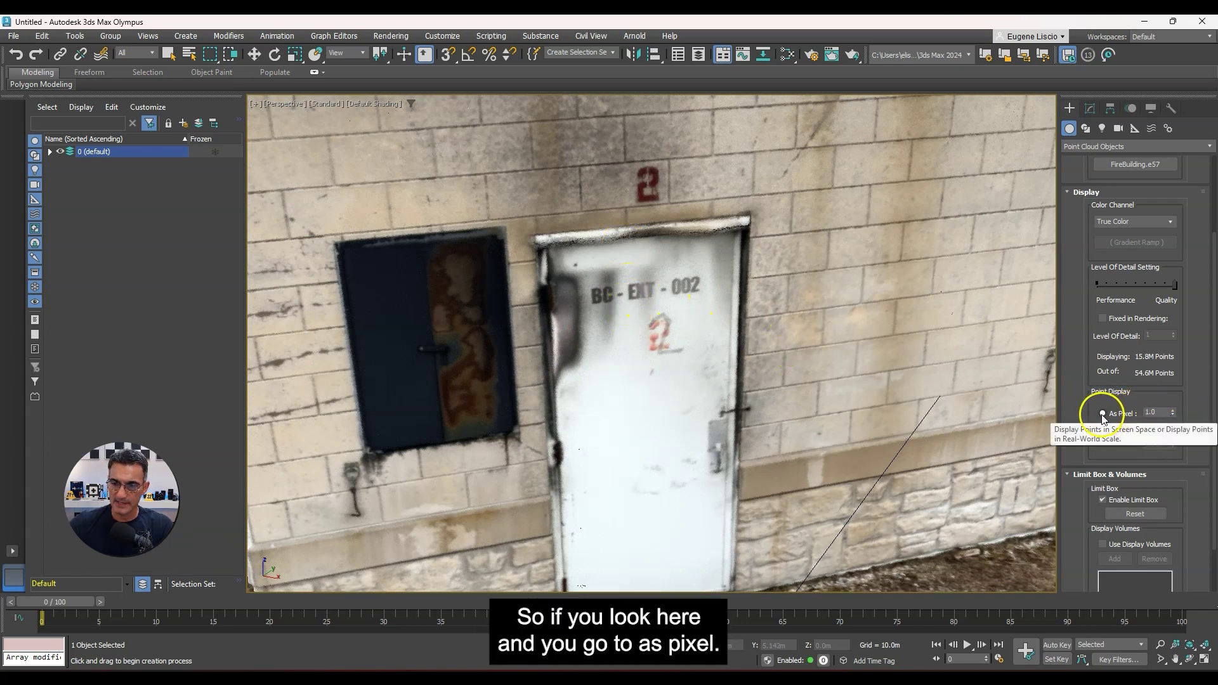
pyautogui.click(1172, 416)
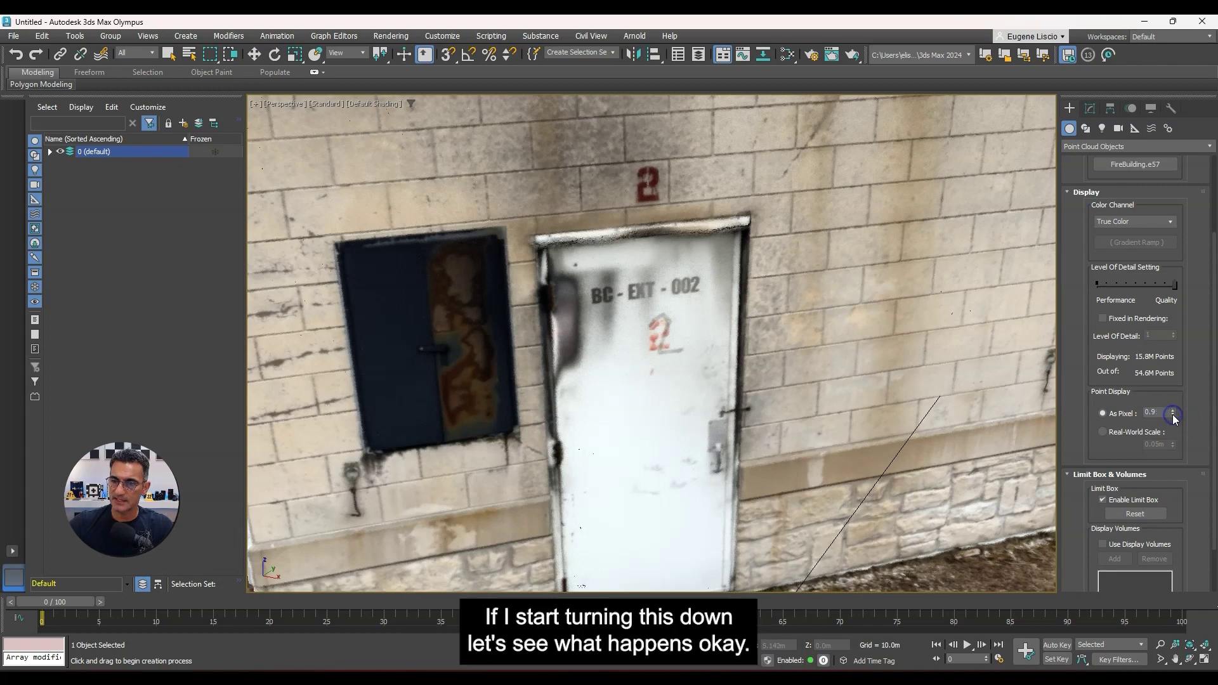
pyautogui.moveTo(1173, 413); pyautogui.dragTo(1172, 412)
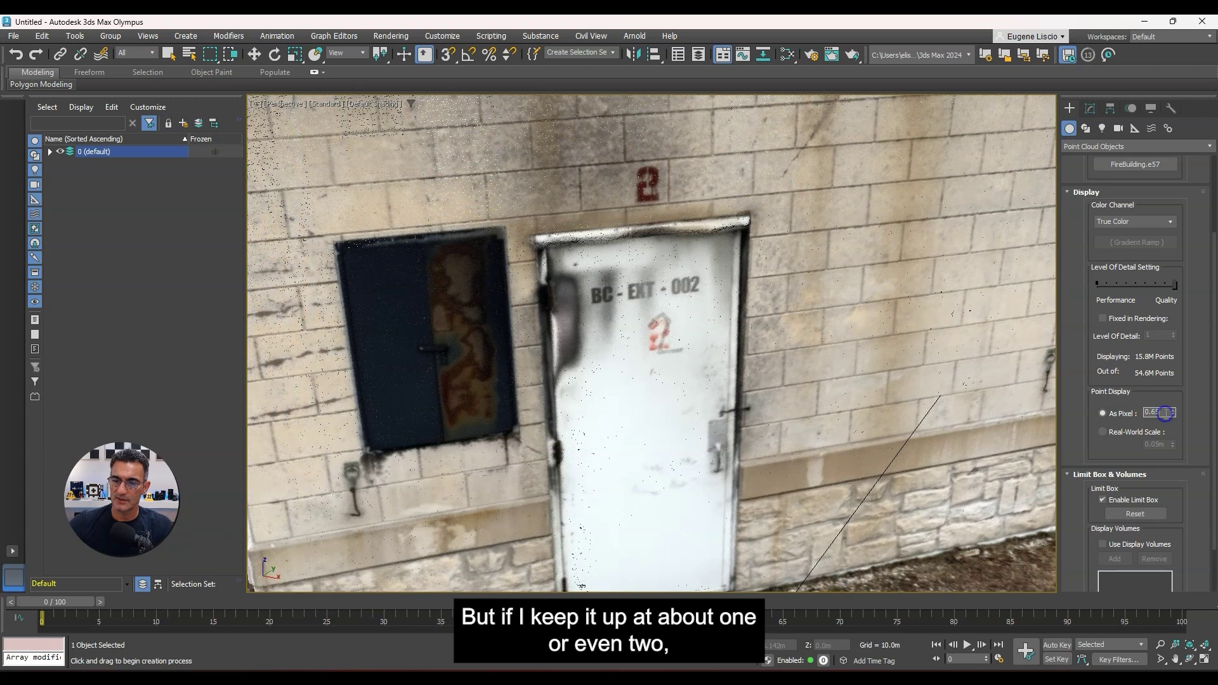
pyautogui.write('2')
pyautogui.press('Return')
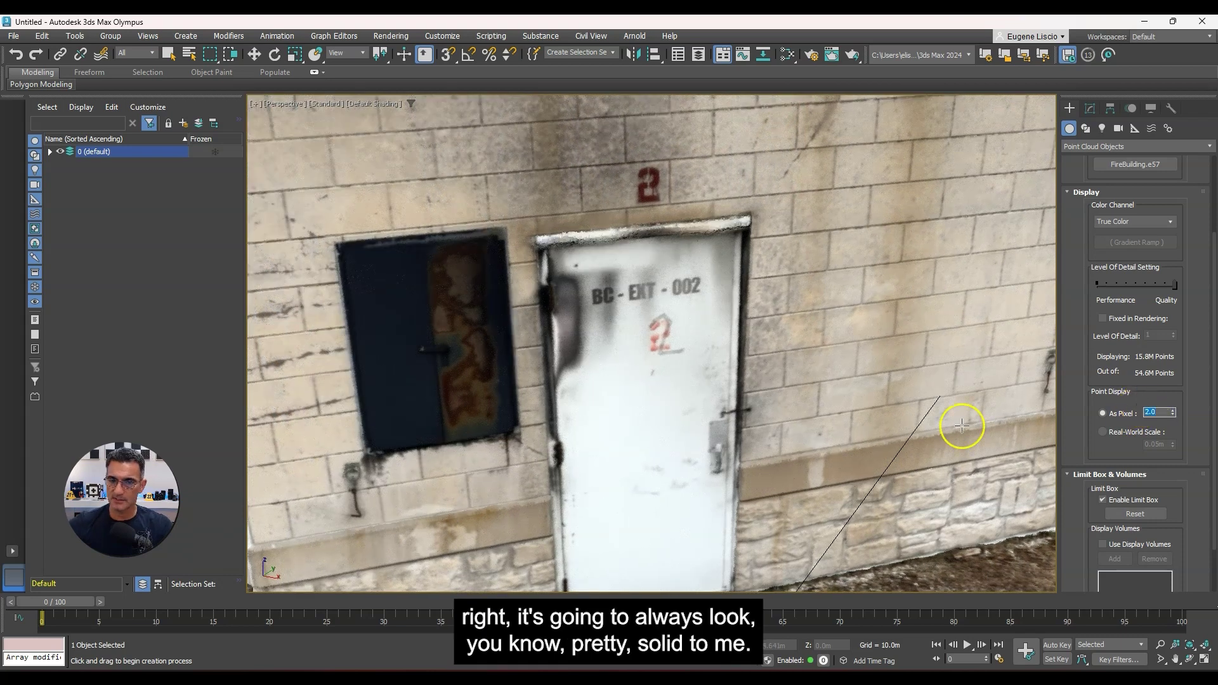
pyautogui.scroll(-6, 693, 319)
pyautogui.scroll(7, 693, 322)
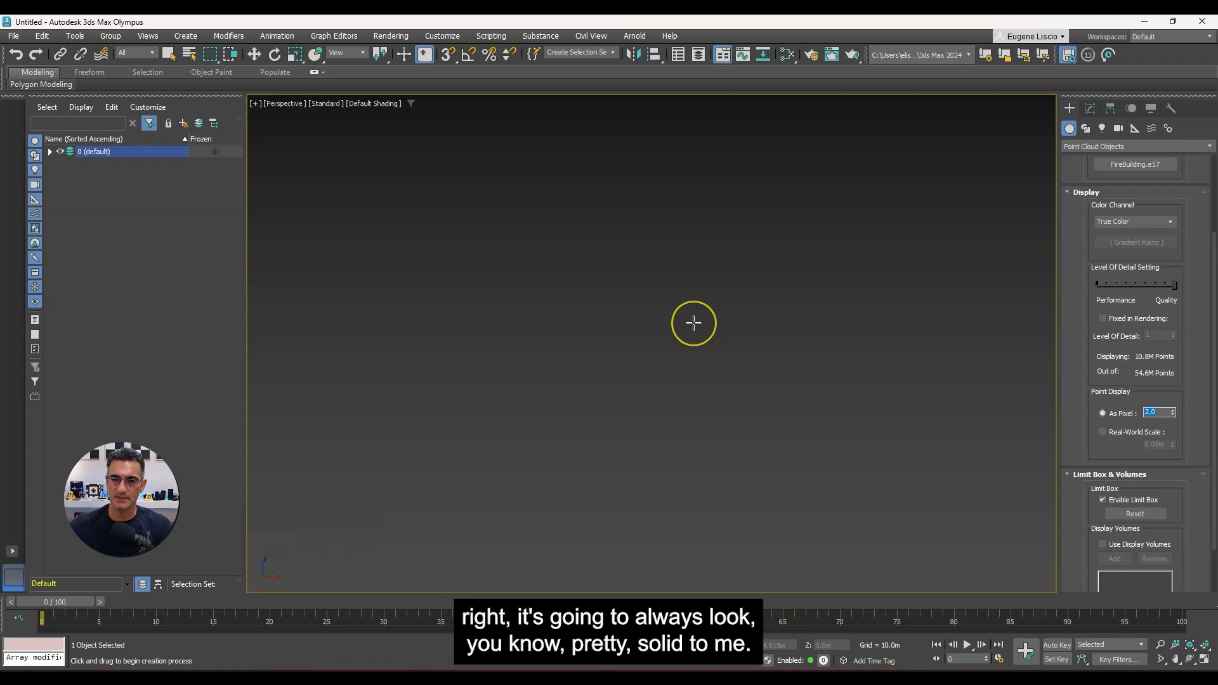
pyautogui.scroll(-3, 694, 323)
pyautogui.scroll(-8, 694, 323)
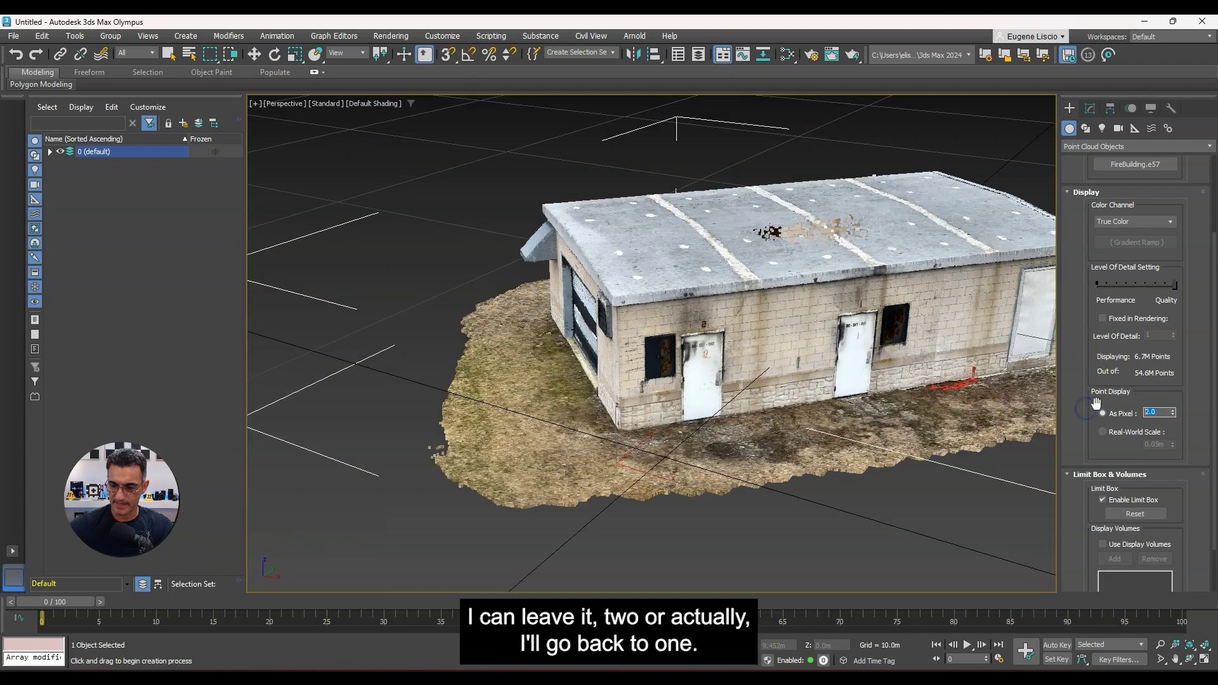
pyautogui.write('1')
pyautogui.press('Return')
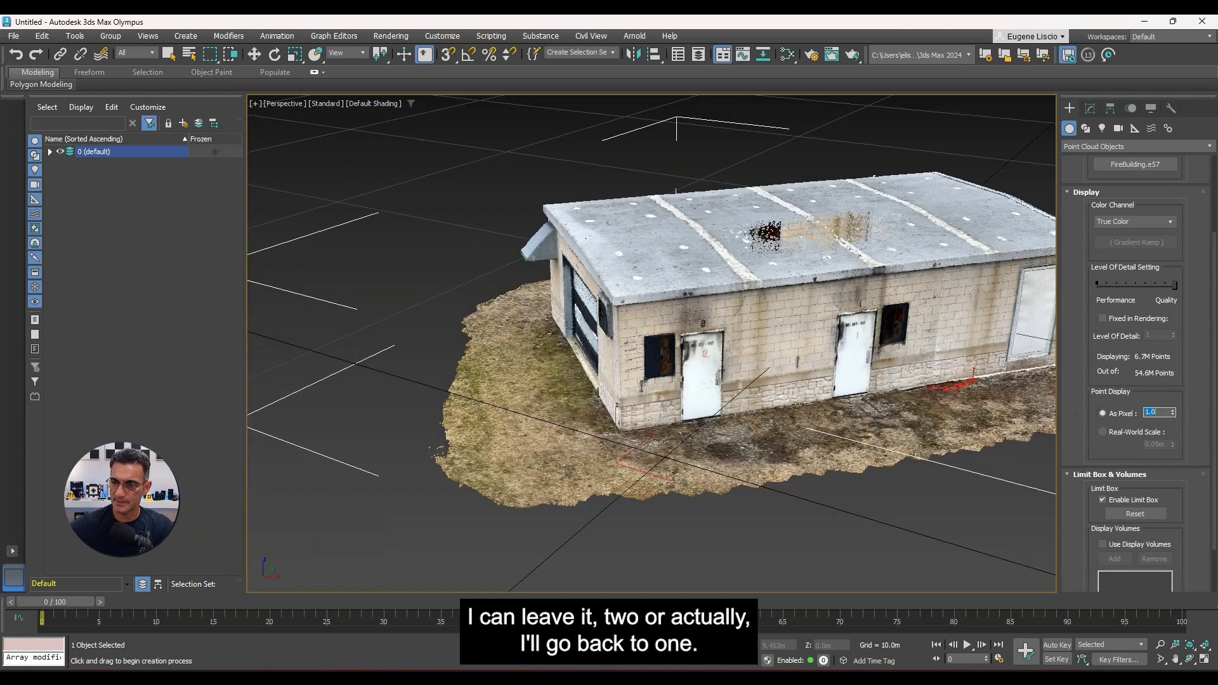
pyautogui.click(1103, 433)
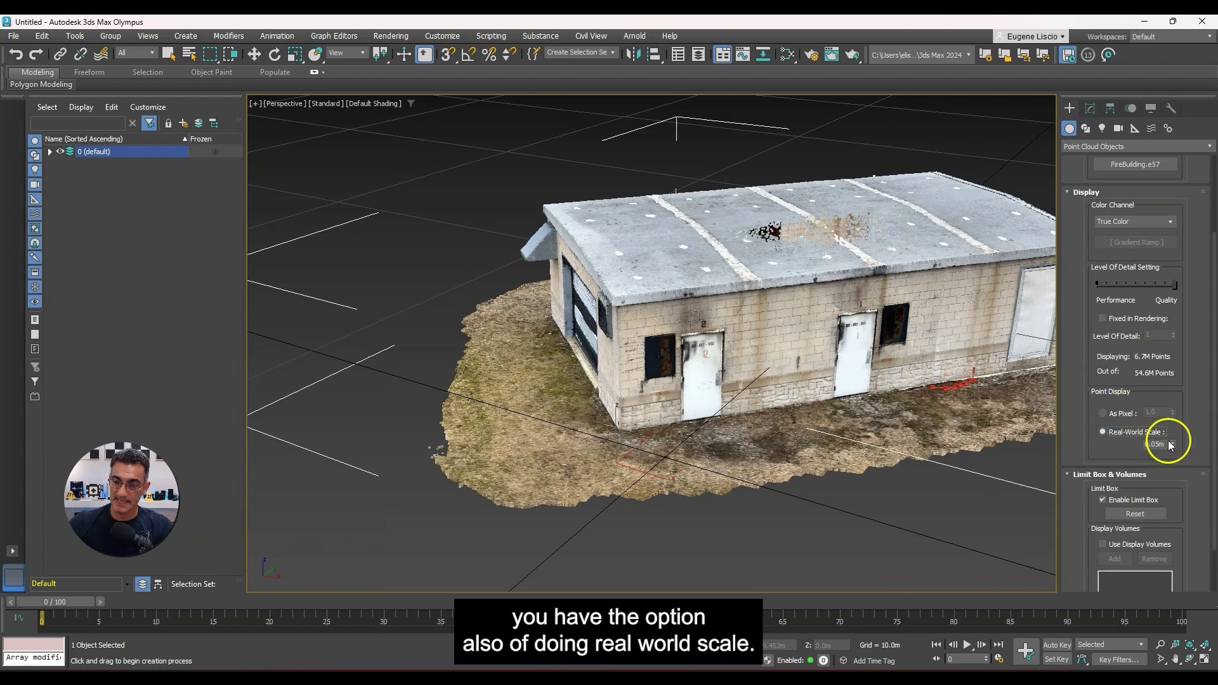
pyautogui.scroll(10, 734, 374)
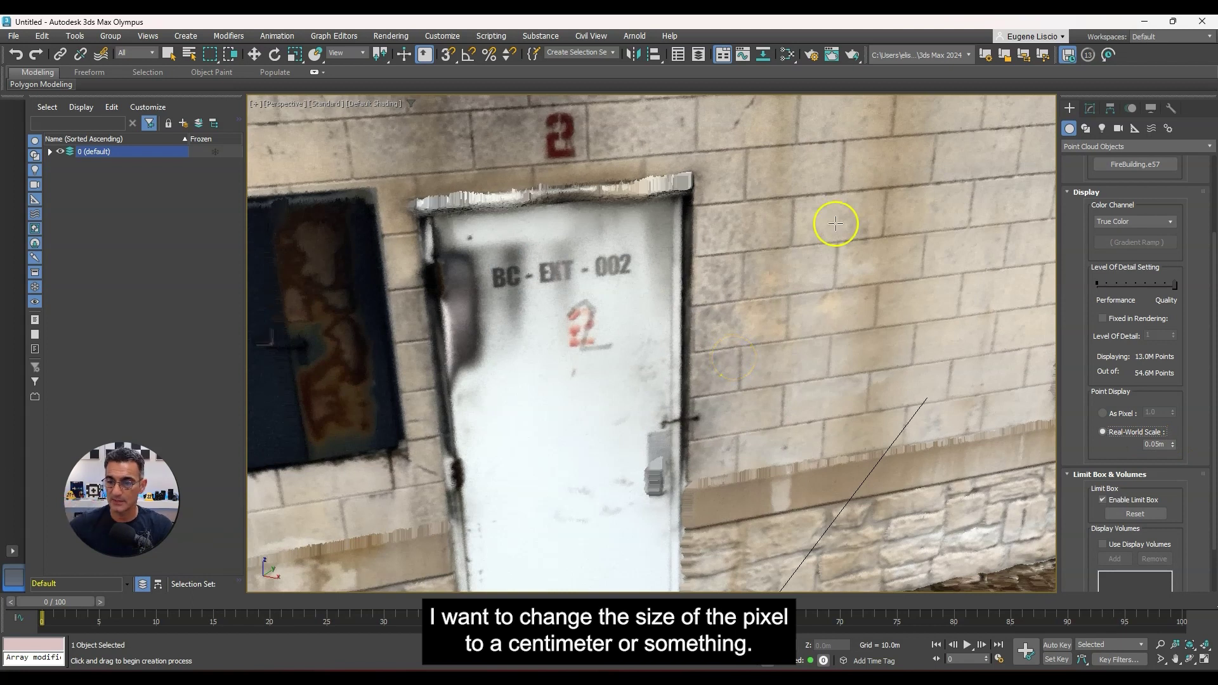
pyautogui.click(1163, 445)
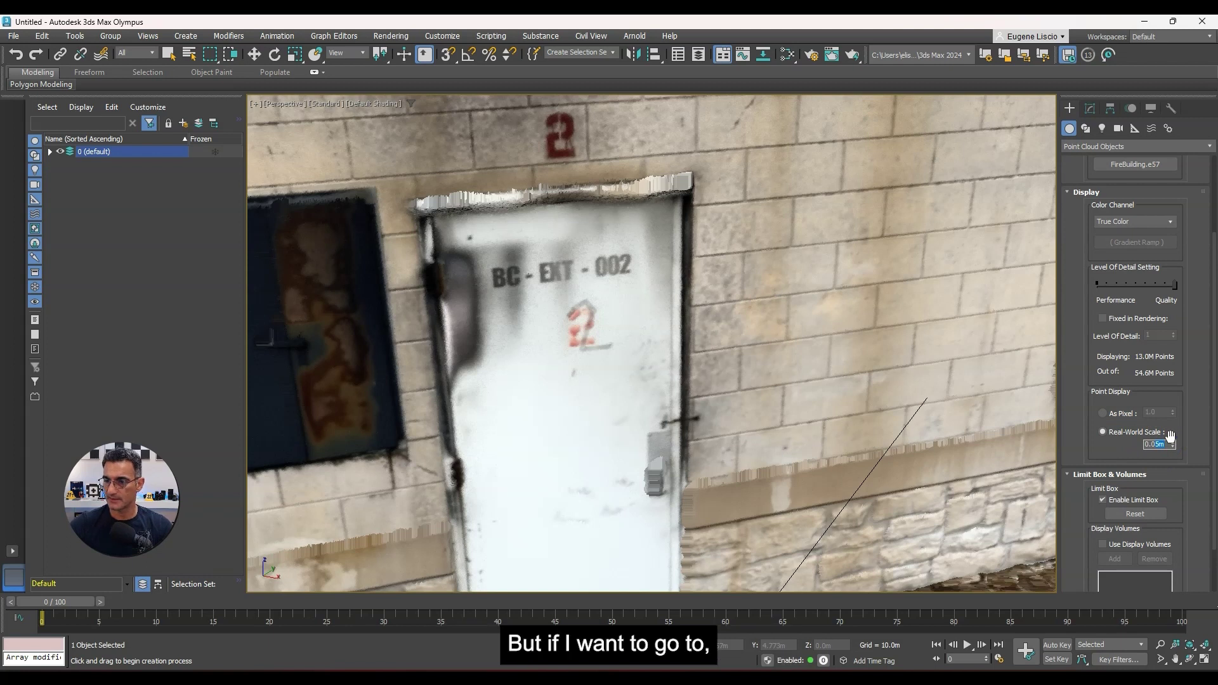
pyautogui.write('0.01')
pyautogui.press('Return')
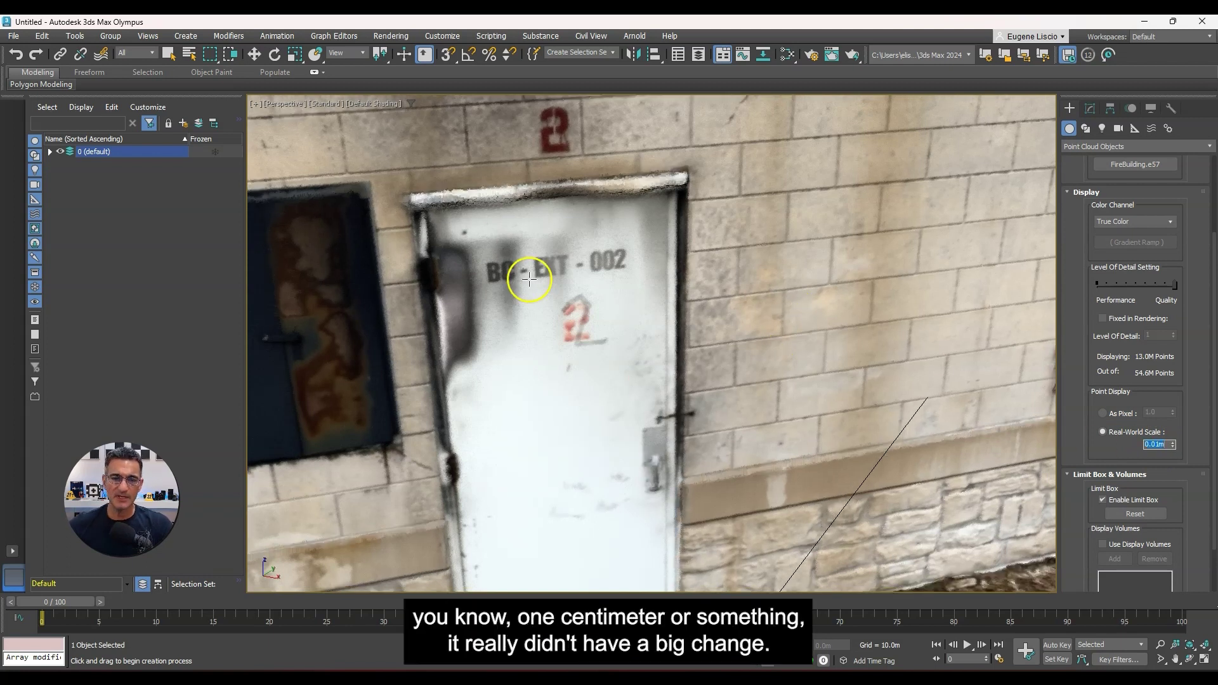
pyautogui.click(1173, 448)
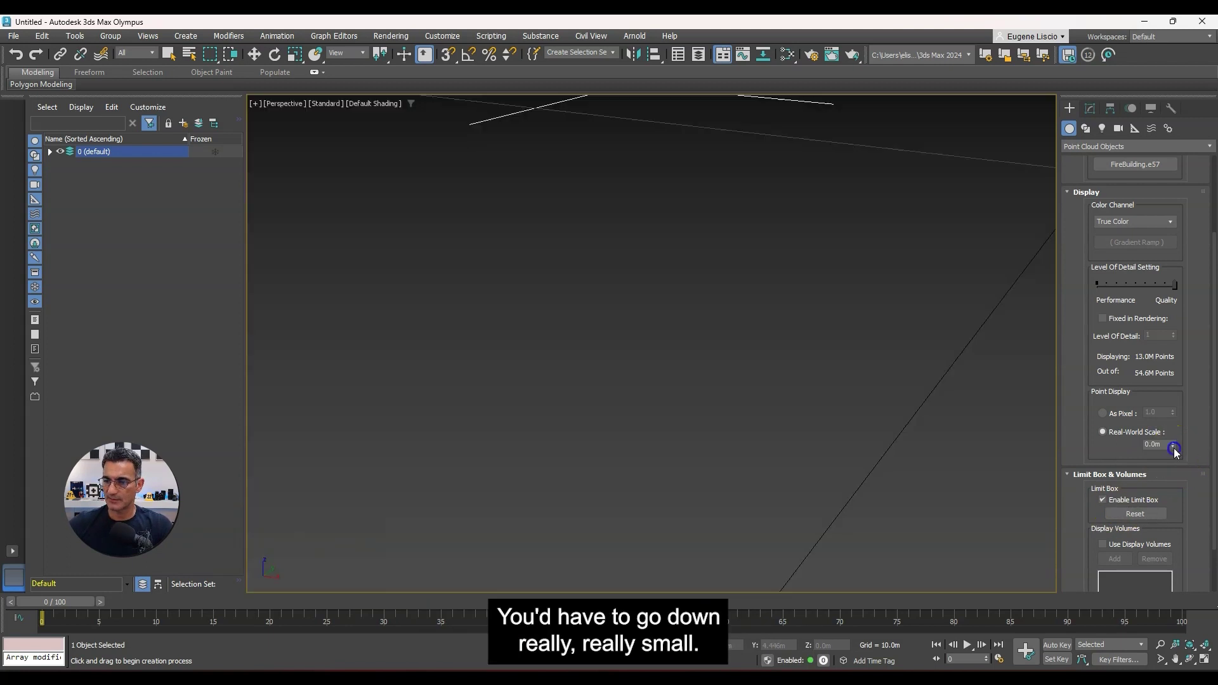
pyautogui.click(1174, 445)
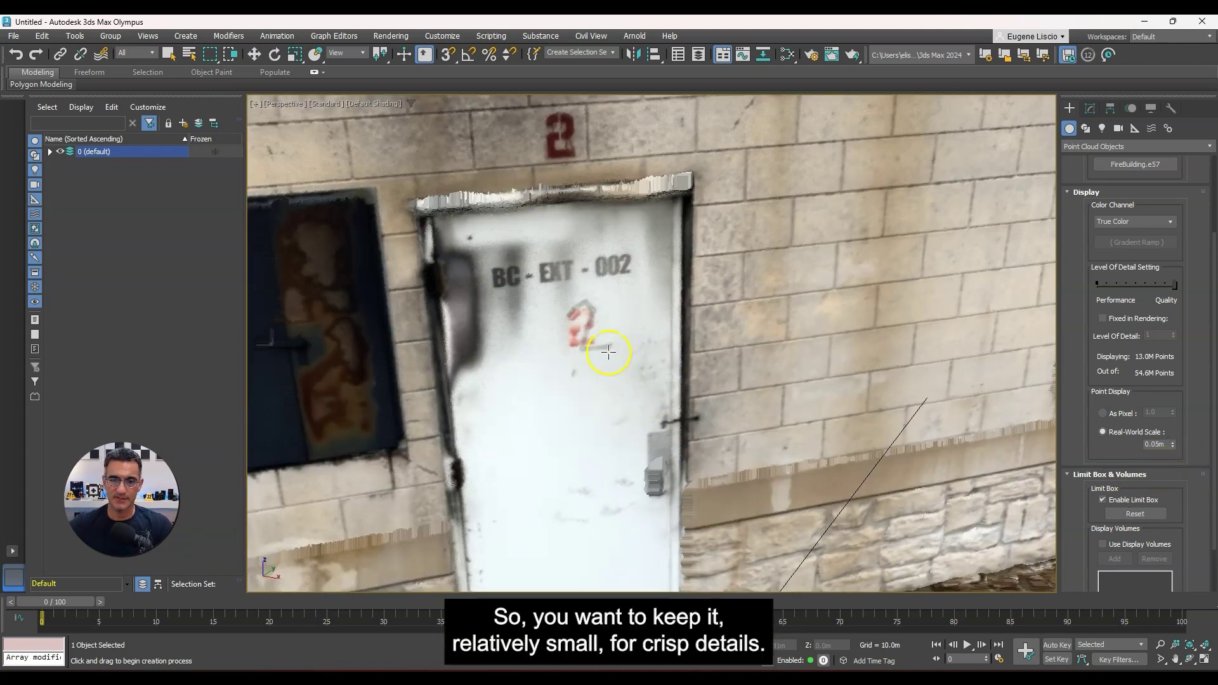
pyautogui.scroll(-3, 636, 352)
pyautogui.scroll(-3, 653, 386)
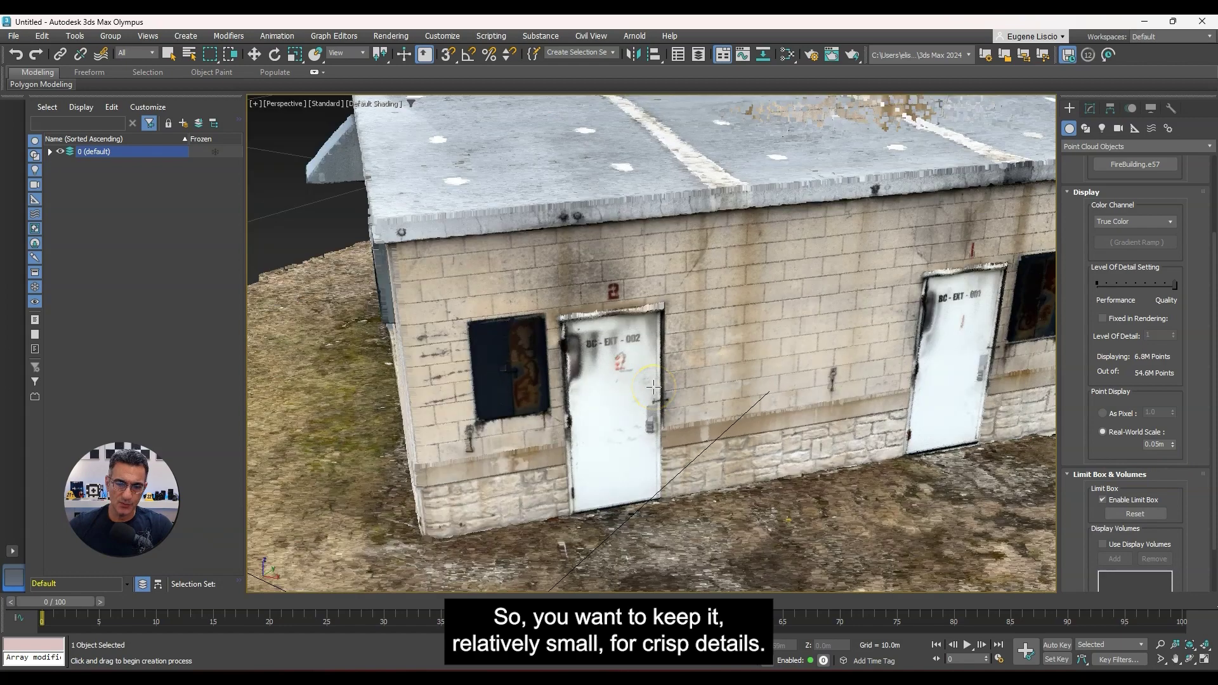
pyautogui.moveTo(599, 412)
pyautogui.keyDown('alt'); pyautogui.mouseDown(button='middle')
pyautogui.moveTo(620, 420)
pyautogui.moveTo(609, 412)
pyautogui.mouseUp(button='middle'); pyautogui.keyUp('alt')
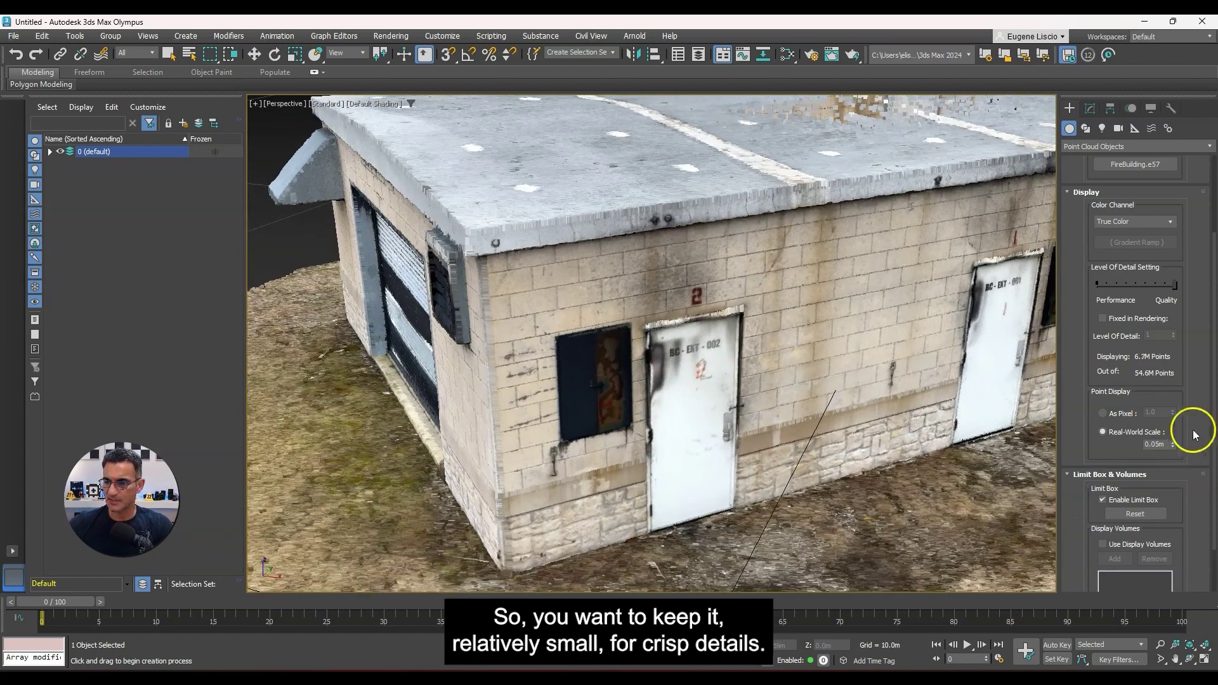
pyautogui.click(1117, 414)
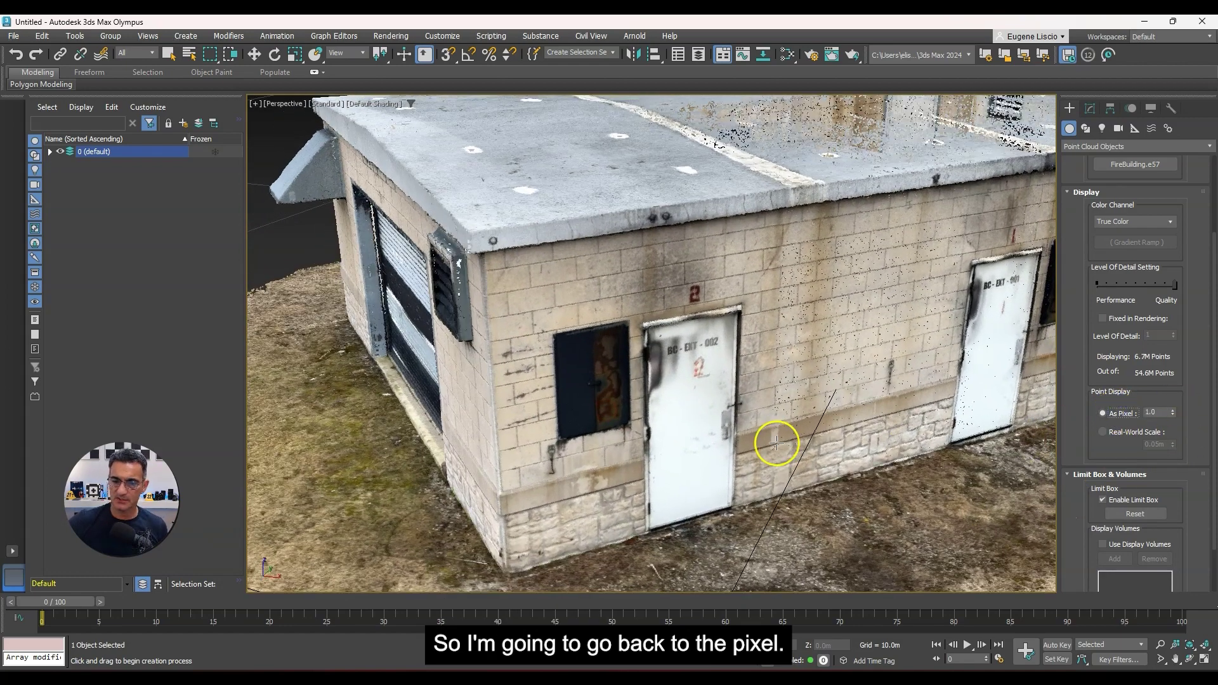
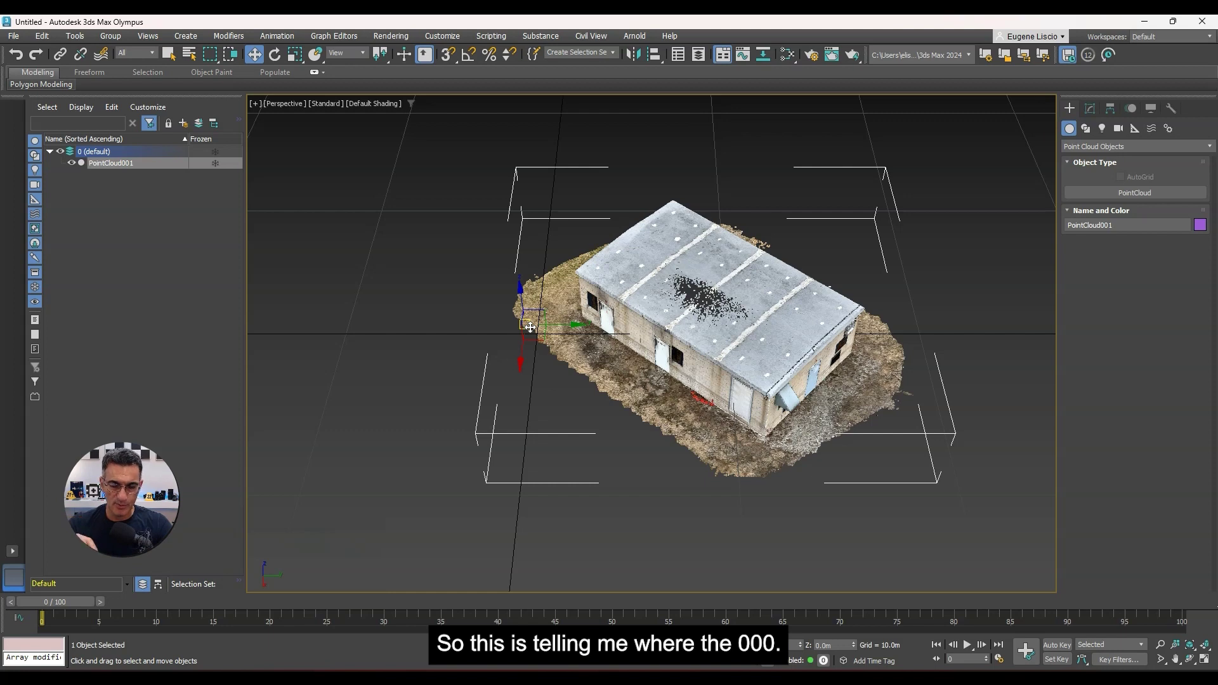
# Orbit to a lower angle and drag the point cloud upward along Z.
pyautogui.click(531, 327)
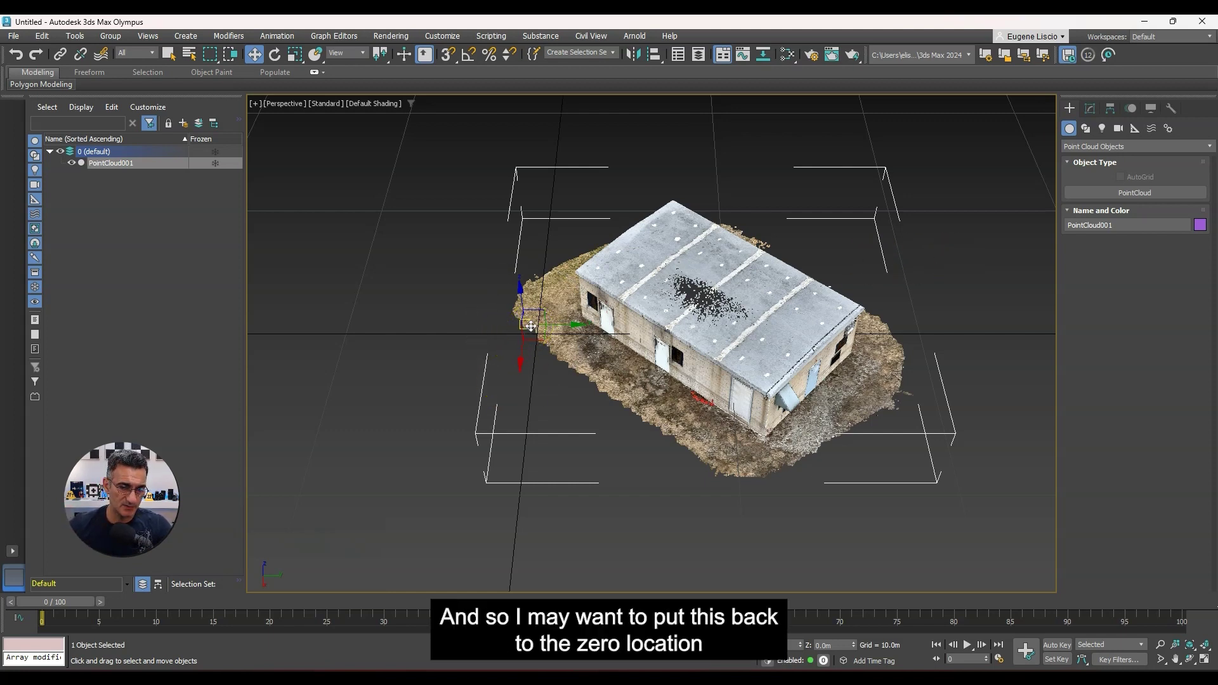
pyautogui.click(531, 326)
pyautogui.keyDown('alt'); pyautogui.moveTo(599, 455); pyautogui.dragTo(677, 345, button='middle'); pyautogui.keyUp('alt')
pyautogui.moveTo(598, 343); pyautogui.dragTo(642, 271)
pyautogui.keyDown('alt'); pyautogui.moveTo(701, 401); pyautogui.dragTo(639, 476, button='middle'); pyautogui.keyUp('alt')
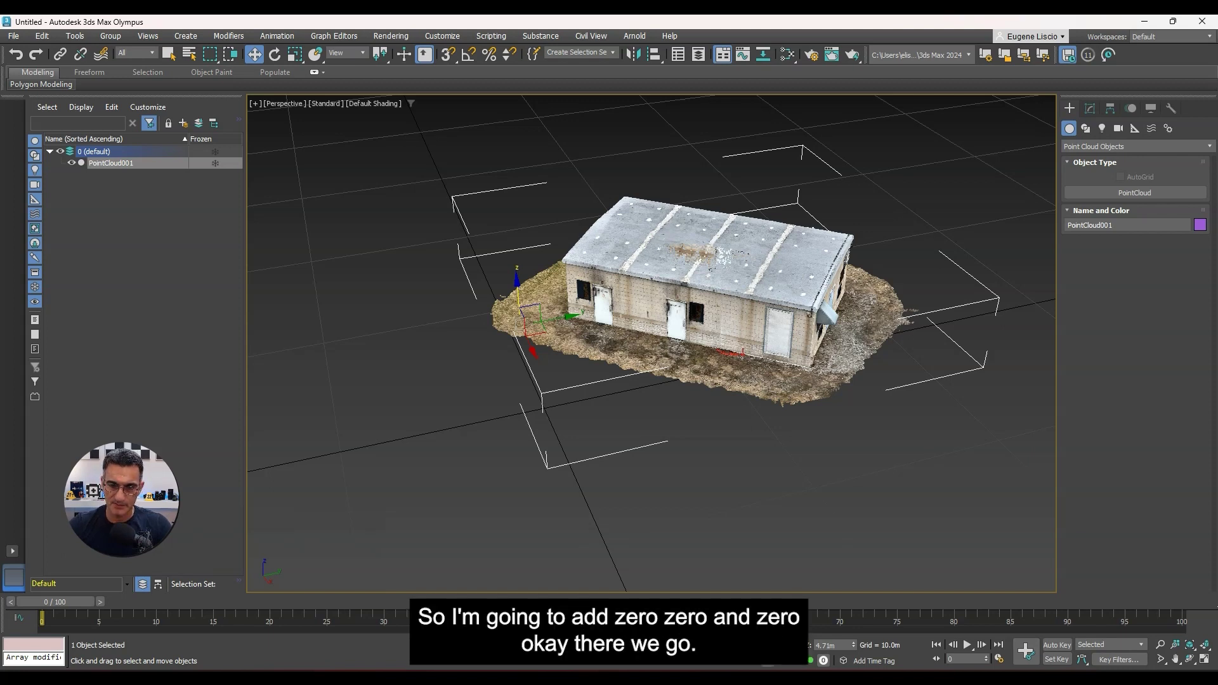
# Enter 0 for X, Y and Z to place PointCloud001 at the world origin.
pyautogui.write('0')
pyautogui.press('Tab')
pyautogui.write('0')
pyautogui.press('Return')
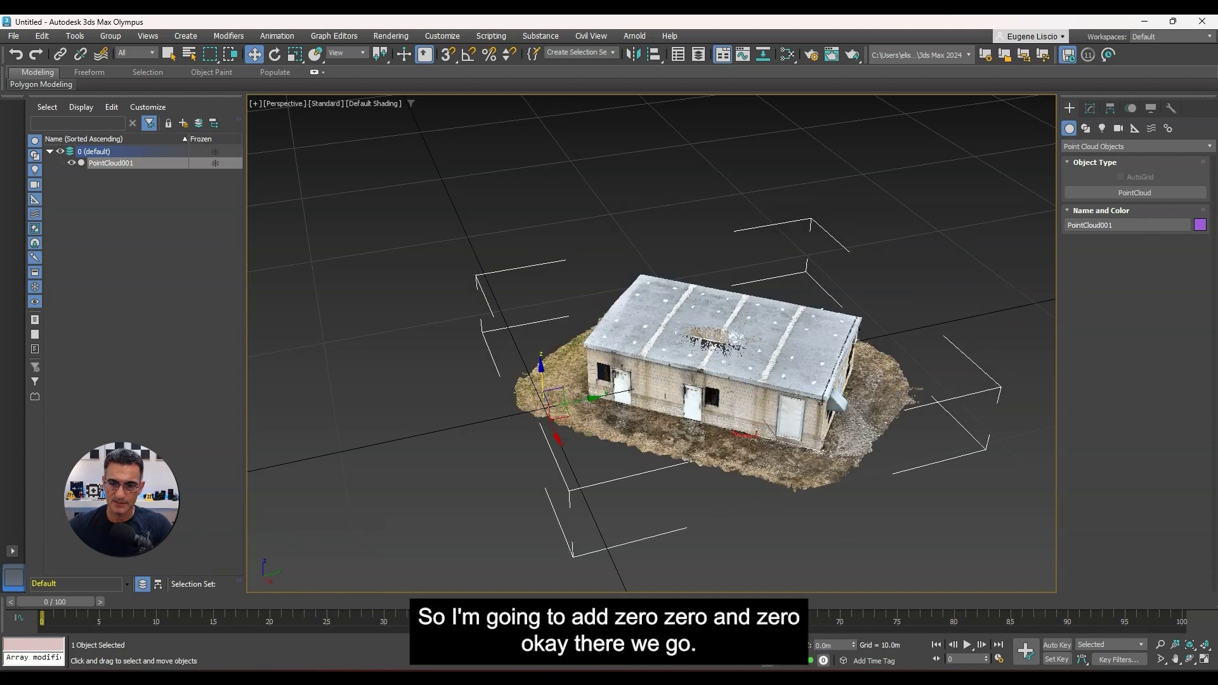
pyautogui.keyDown('alt'); pyautogui.moveTo(689, 346); pyautogui.dragTo(632, 336, button='middle'); pyautogui.keyUp('alt')
# Zoom and pan in on the origin beside the building's corner.
pyautogui.scroll(5, 632, 336)
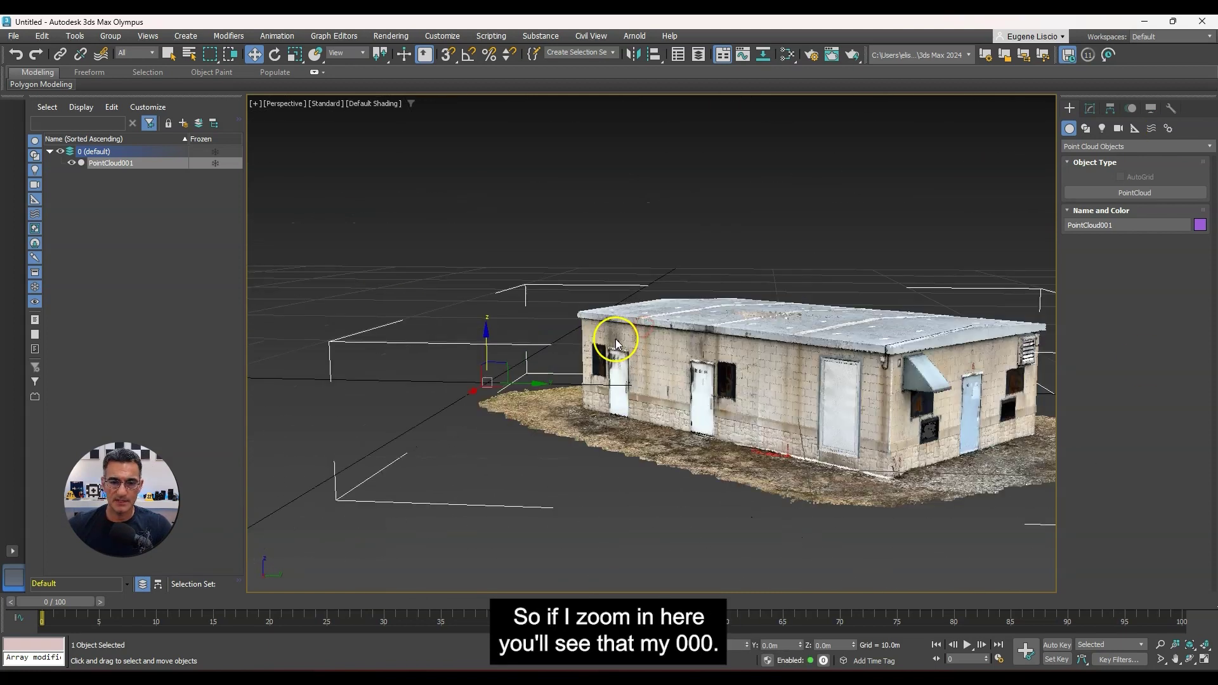
pyautogui.moveTo(579, 373); pyautogui.dragTo(817, 197, button='middle')
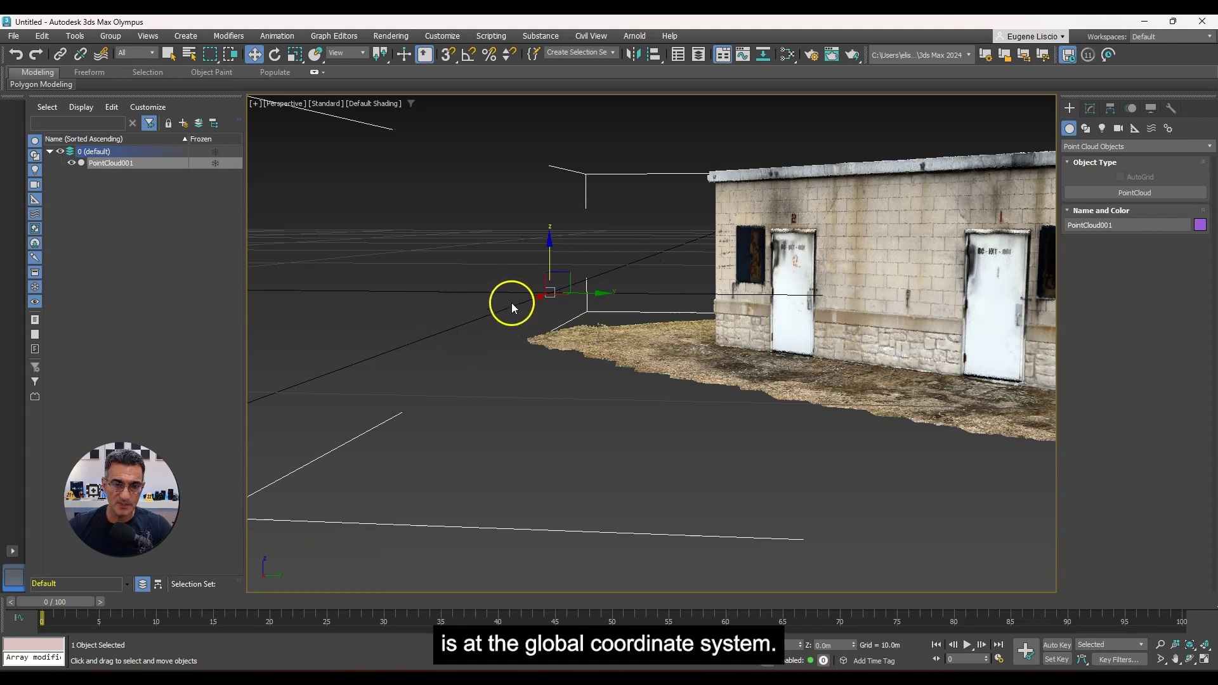
pyautogui.press('ctrl')
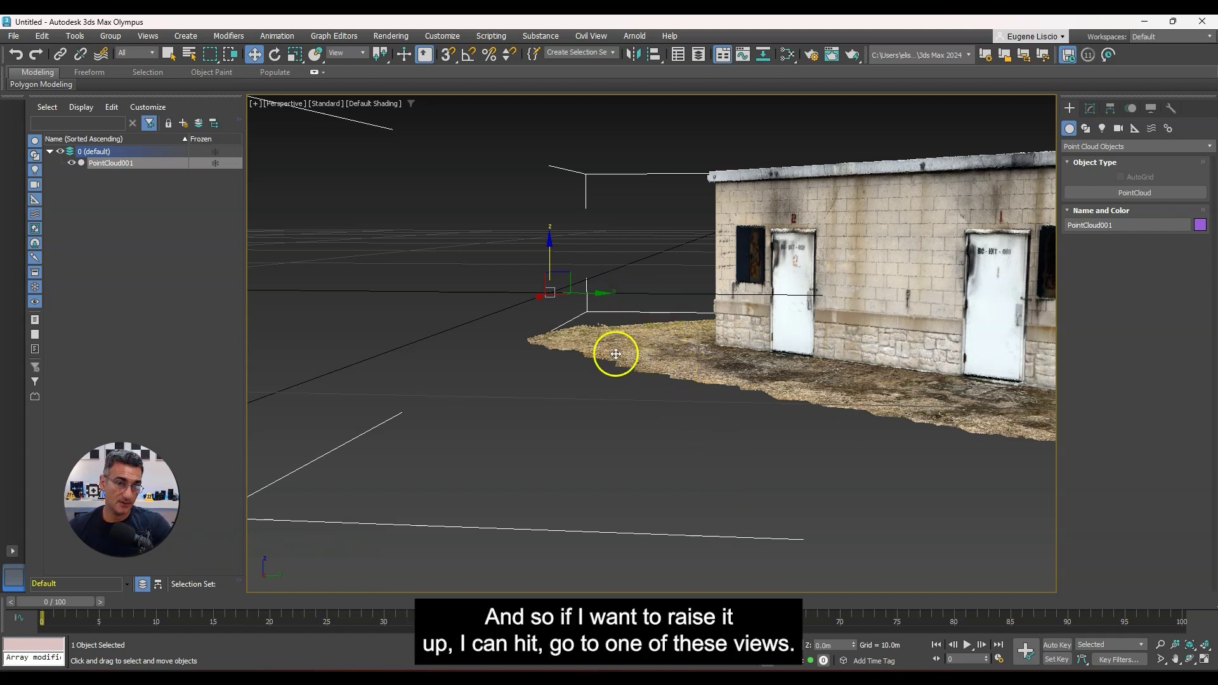
# Bring up the Perspective viewport label's list of standard views.
pyautogui.click(294, 104)
pyautogui.click(295, 103)
pyautogui.click(294, 104)
pyautogui.click(294, 103)
pyautogui.click(295, 103)
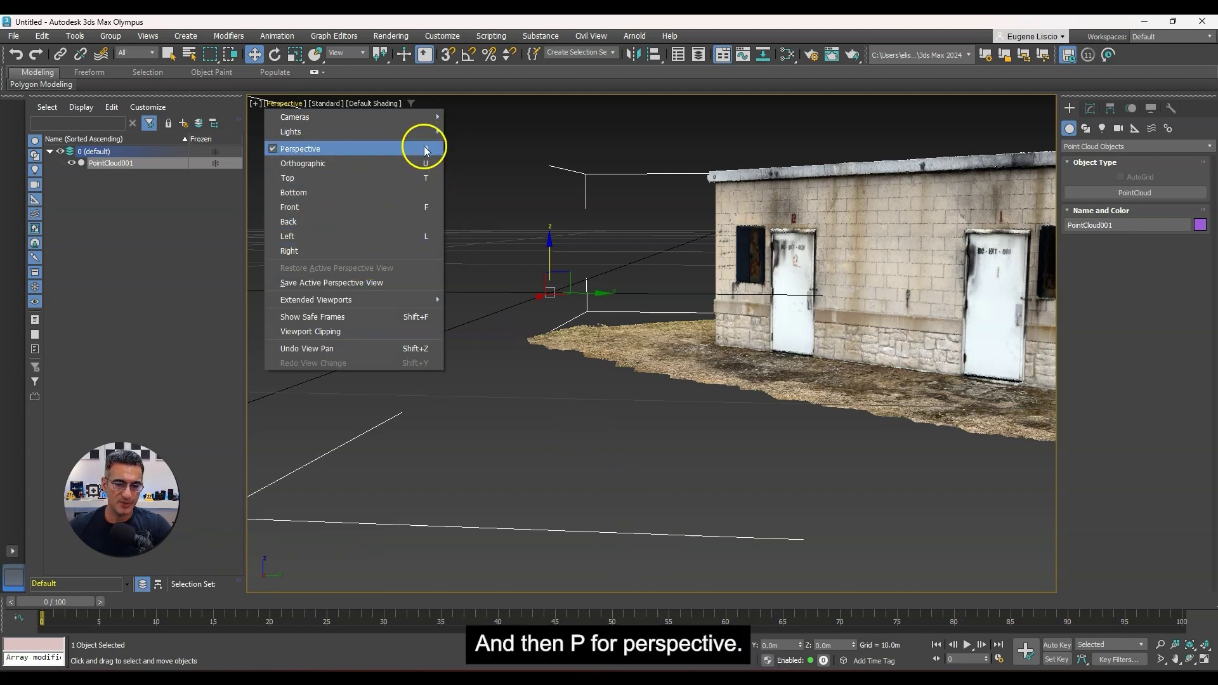
# In Front view, raise the point cloud so its ground meets the grid.
pyautogui.click(576, 408)
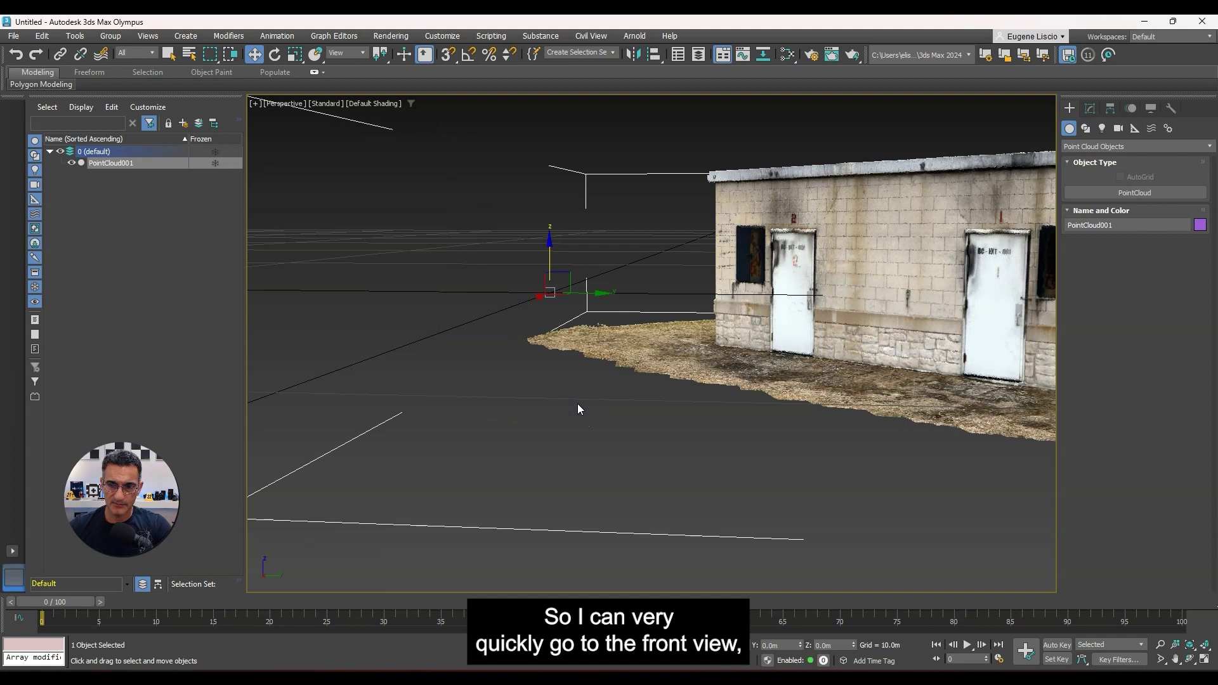
pyautogui.press('f')
pyautogui.scroll(8, 642, 349)
pyautogui.scroll(5, 702, 420)
pyautogui.scroll(-6, 668, 436)
pyautogui.scroll(2, 860, 369)
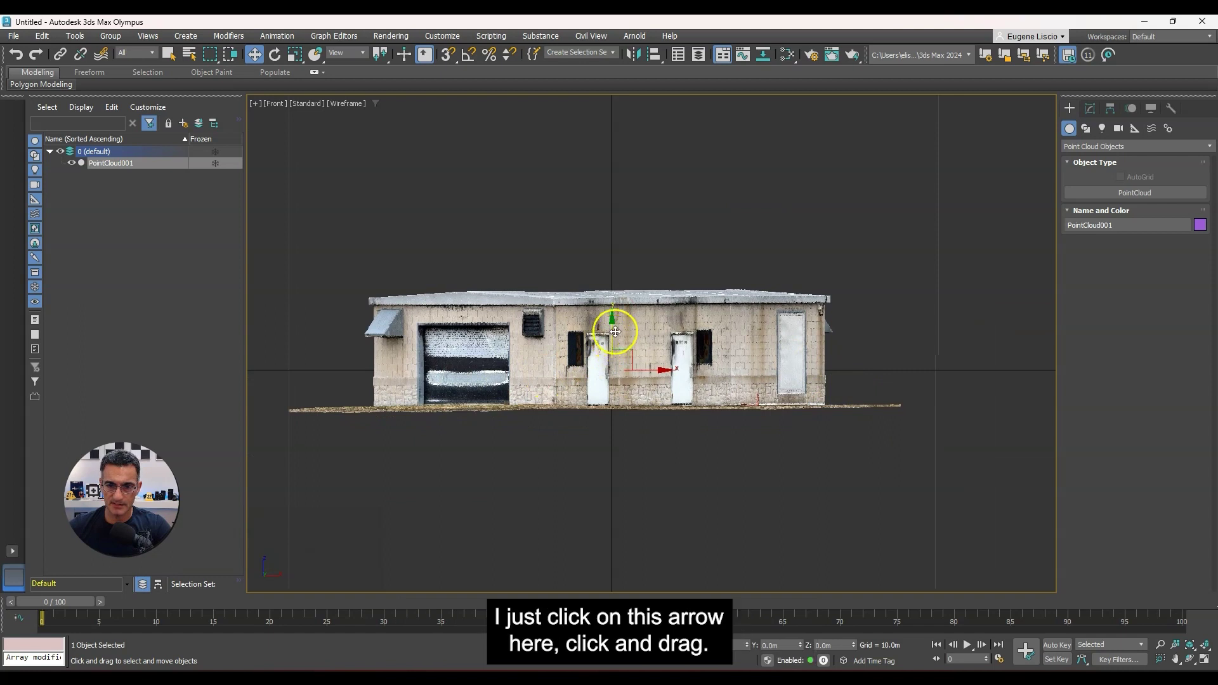
pyautogui.moveTo(614, 331); pyautogui.dragTo(635, 296)
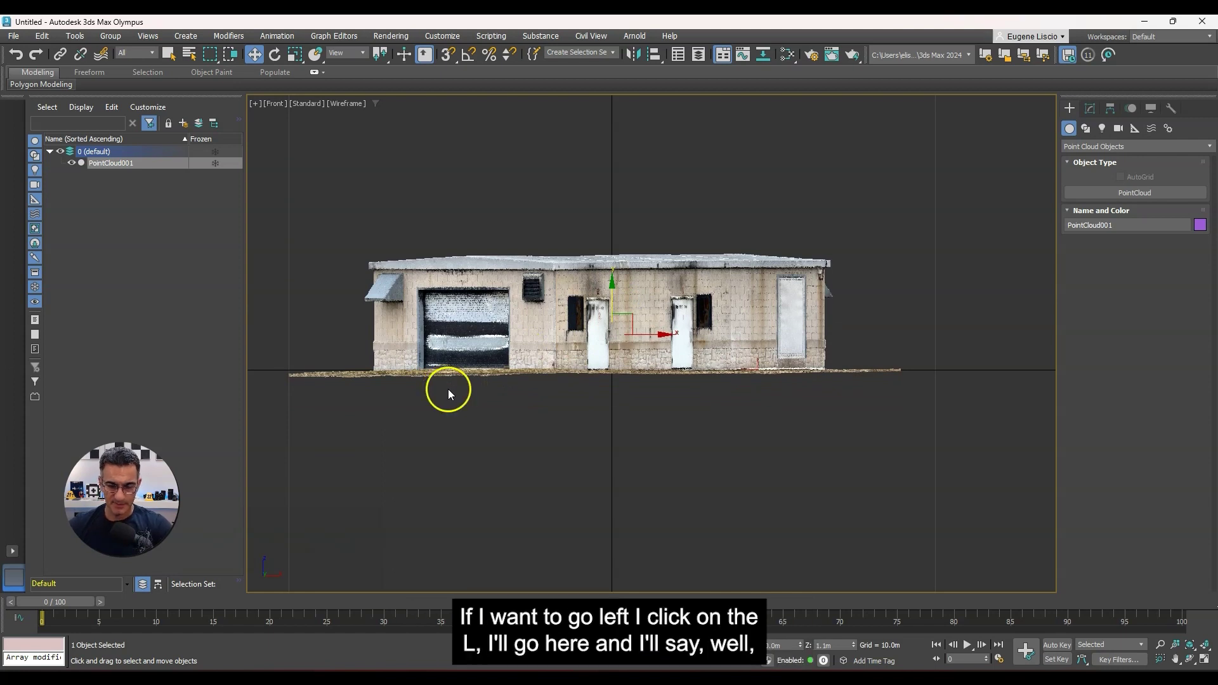
# In Left view, slide the cloud so a wall sits at zero, then return to Perspective.
pyautogui.press('l')
pyautogui.scroll(3, 680, 277)
pyautogui.scroll(5, 537, 483)
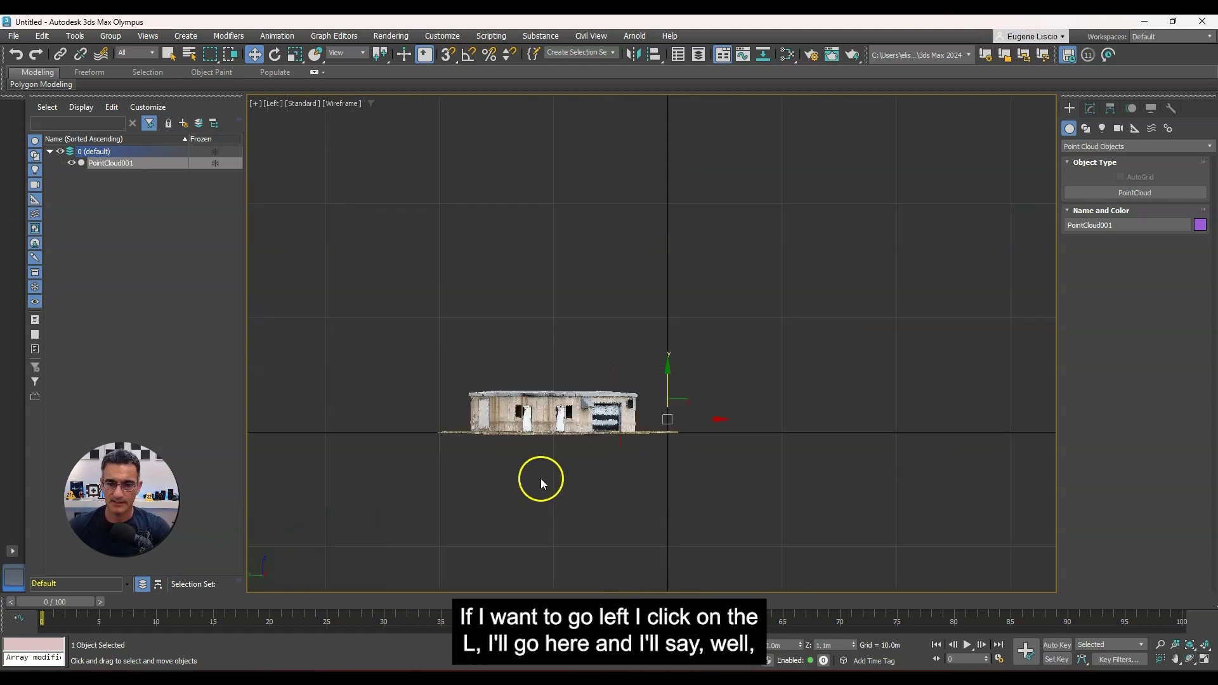
pyautogui.moveTo(661, 426); pyautogui.dragTo(604, 425, button='middle')
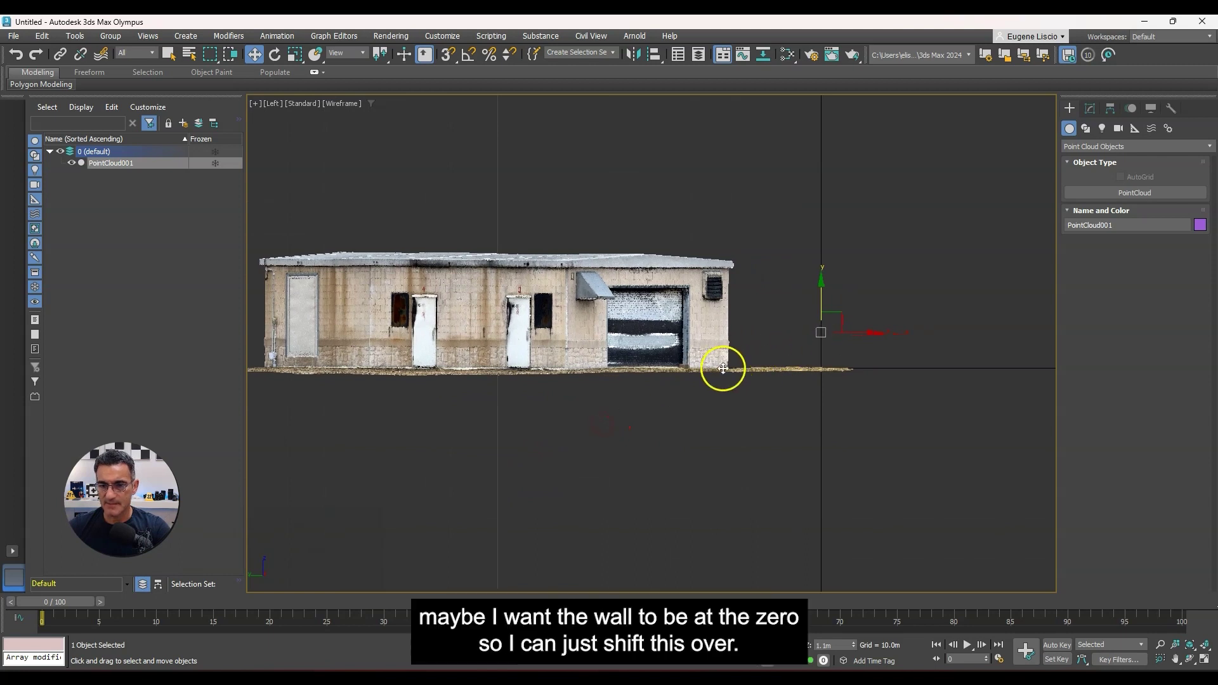
pyautogui.moveTo(856, 329); pyautogui.dragTo(952, 325)
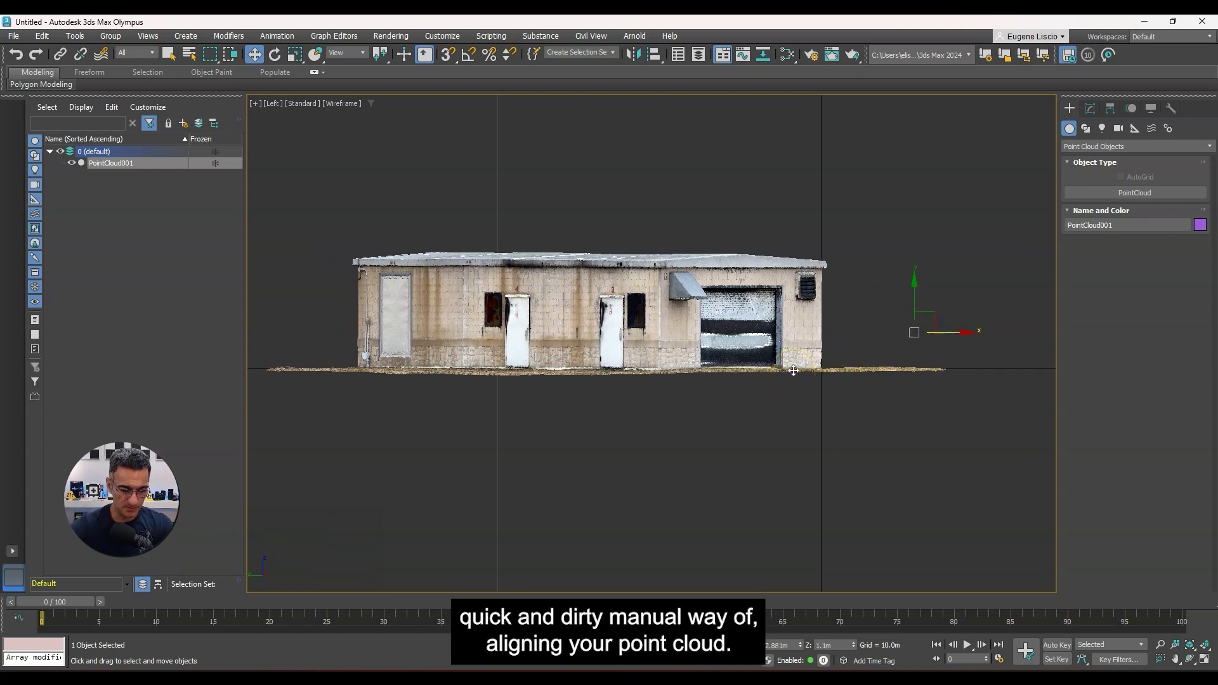
pyautogui.press('p')
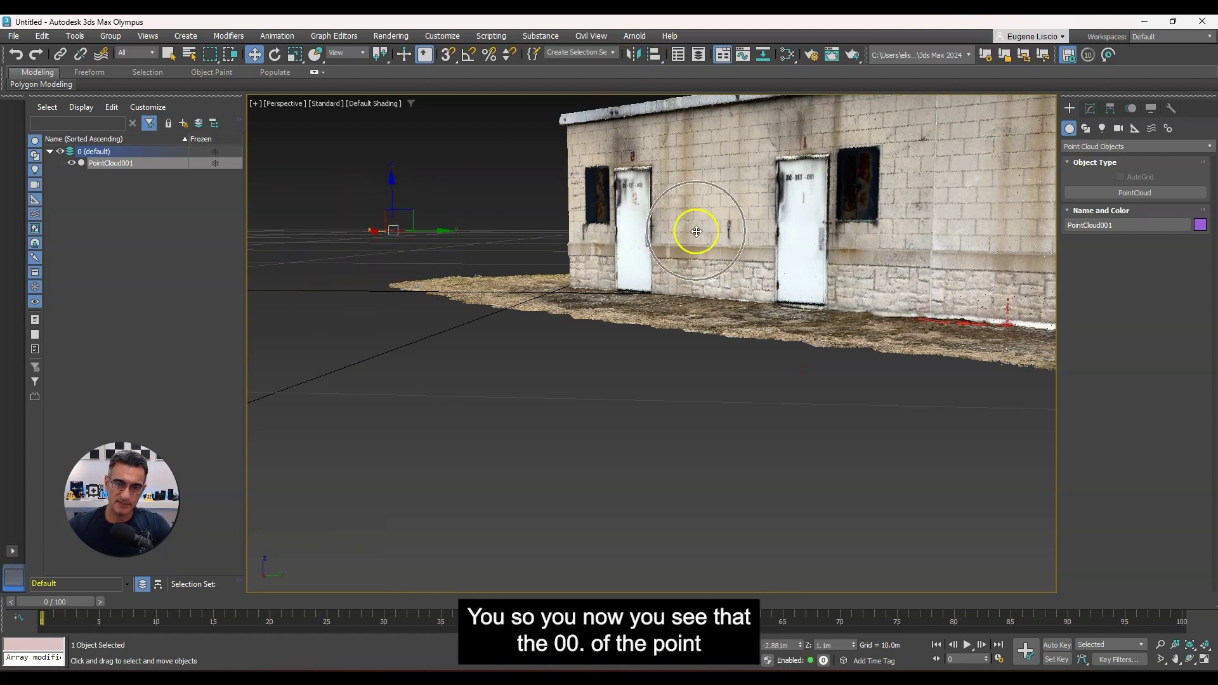
# From an overhead view, rotate the point cloud 41.72° about its vertical axis.
pyautogui.click(543, 291)
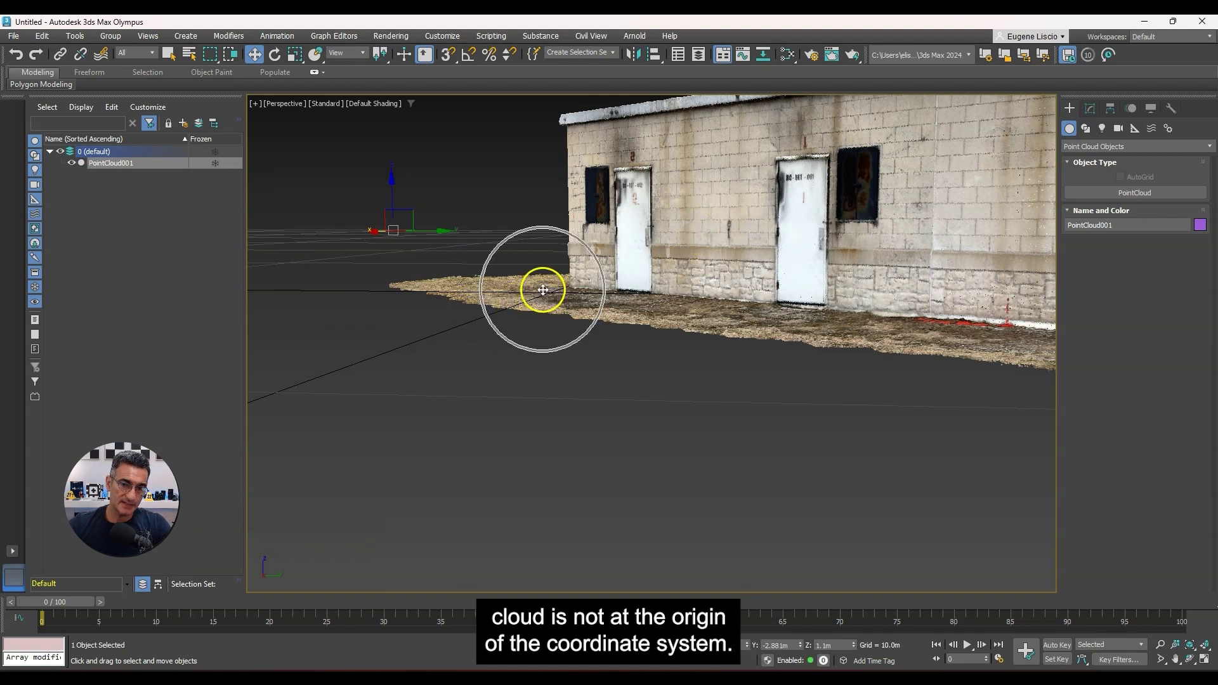
pyautogui.scroll(-5, 605, 317)
pyautogui.keyDown('alt'); pyautogui.moveTo(606, 333); pyautogui.dragTo(593, 389, button='middle'); pyautogui.keyUp('alt')
pyautogui.scroll(8, 607, 363)
pyautogui.press('e')
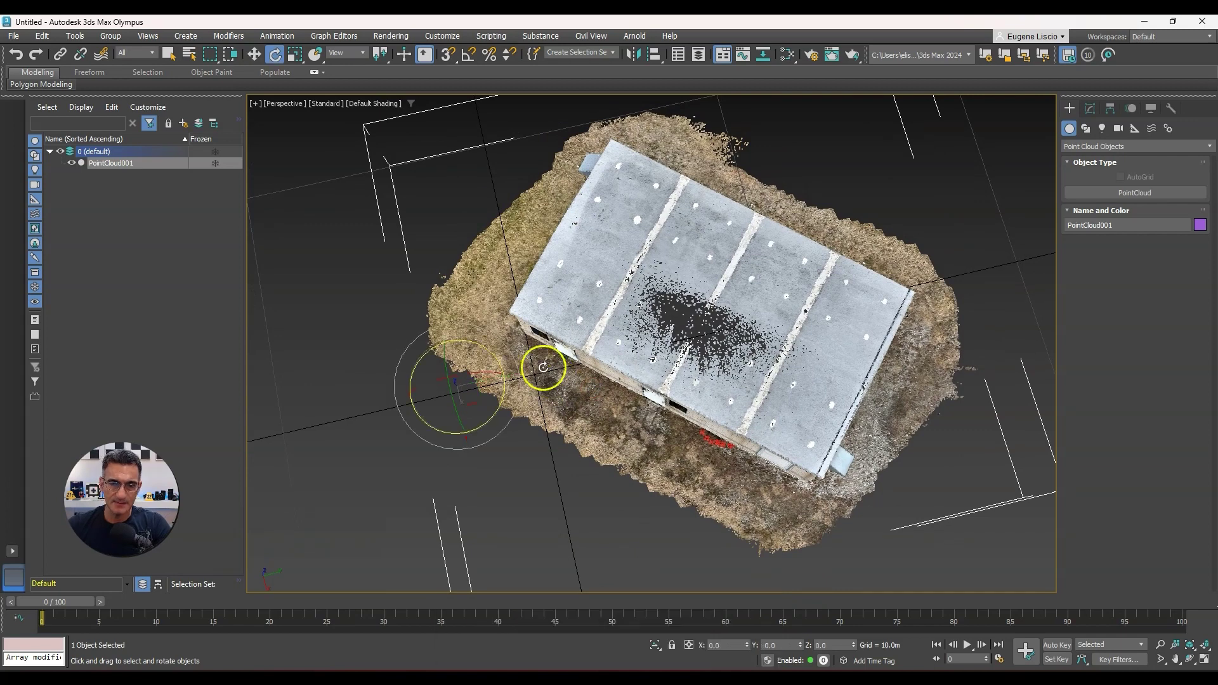
pyautogui.moveTo(484, 347); pyautogui.dragTo(439, 316)
# Move the cloud along Y and across the ground so its corner nears the origin.
pyautogui.press('w')
pyautogui.moveTo(504, 373); pyautogui.dragTo(554, 357)
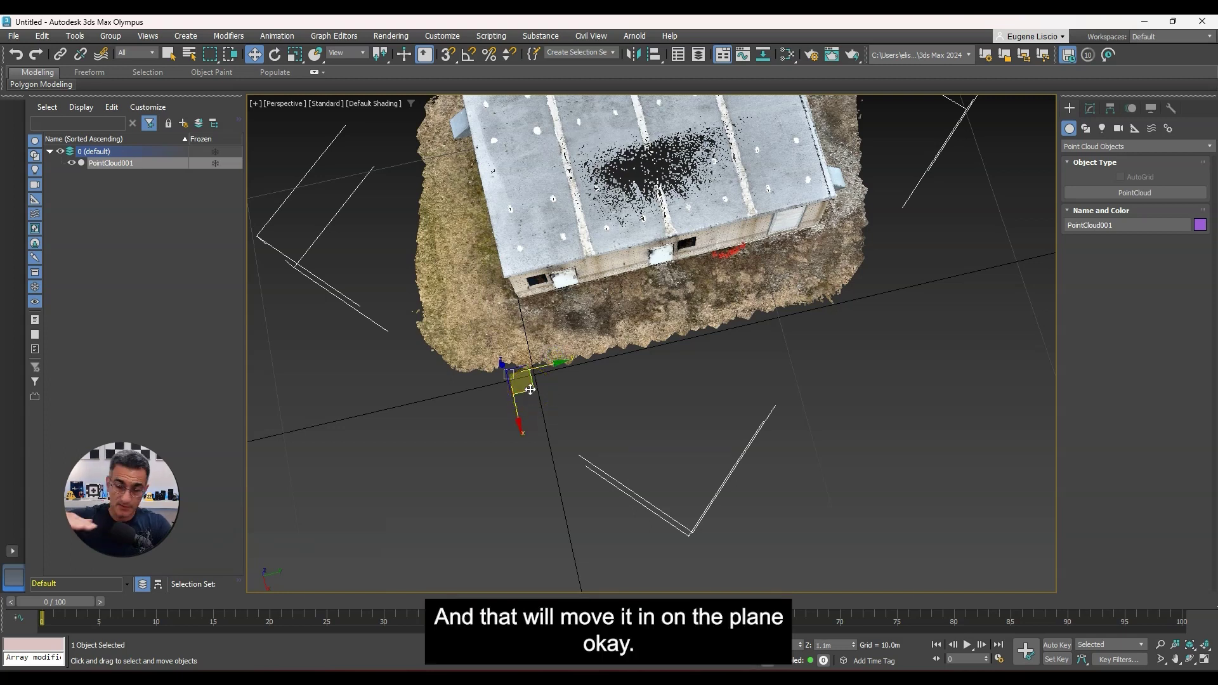
pyautogui.moveTo(531, 390); pyautogui.dragTo(548, 471)
pyautogui.click(780, 482)
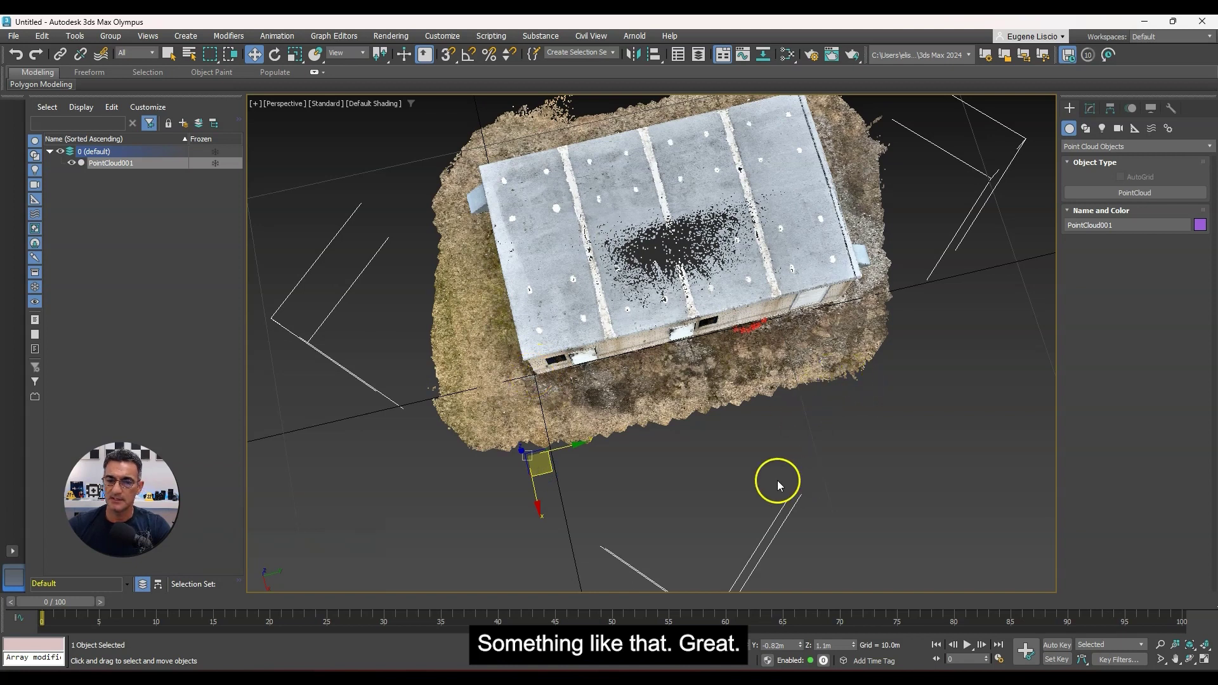
pyautogui.click(650, 411)
pyautogui.click(579, 349)
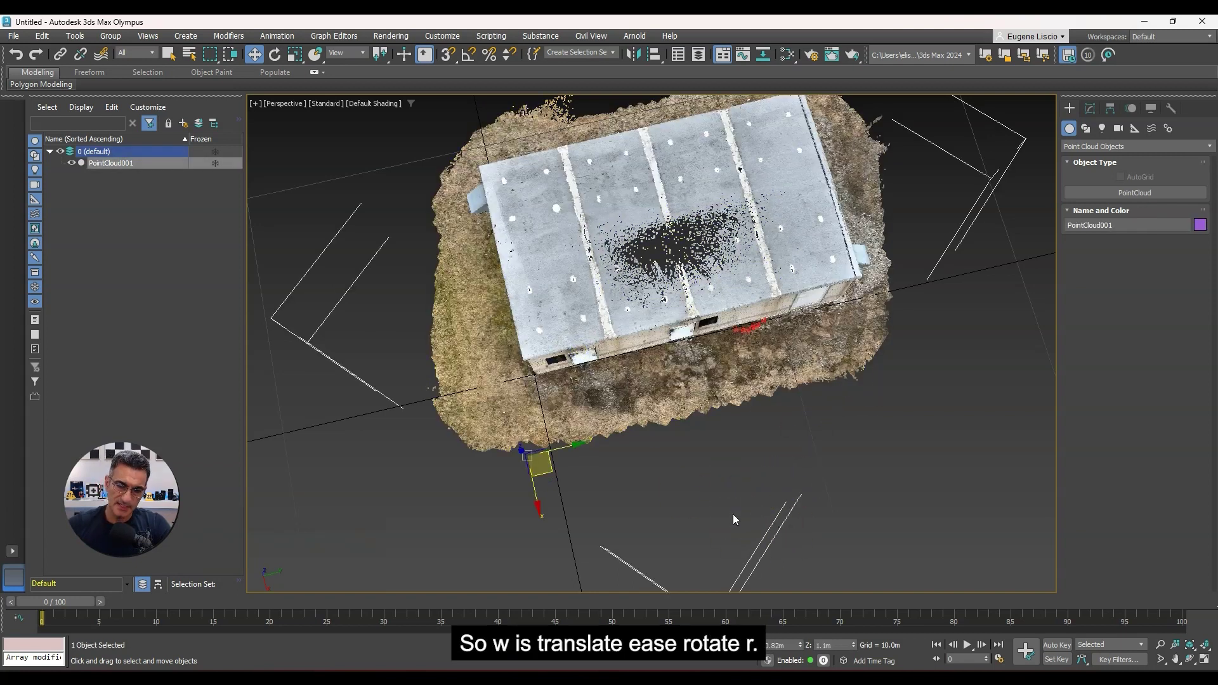
# Try scaling the cloud, undo back to 100%, then deselect and orbit to look down.
pyautogui.press('r')
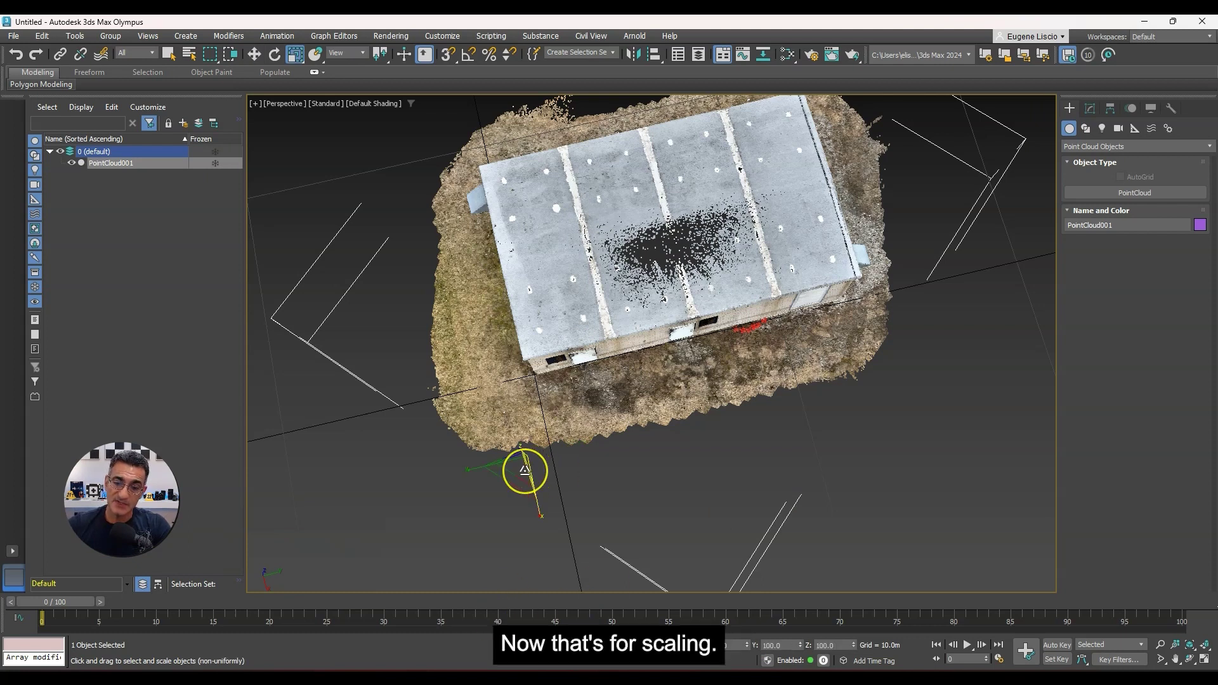
pyautogui.moveTo(506, 484); pyautogui.dragTo(531, 444, button='middle')
pyautogui.keyDown('alt'); pyautogui.moveTo(666, 375); pyautogui.dragTo(603, 483, button='middle'); pyautogui.keyUp('alt')
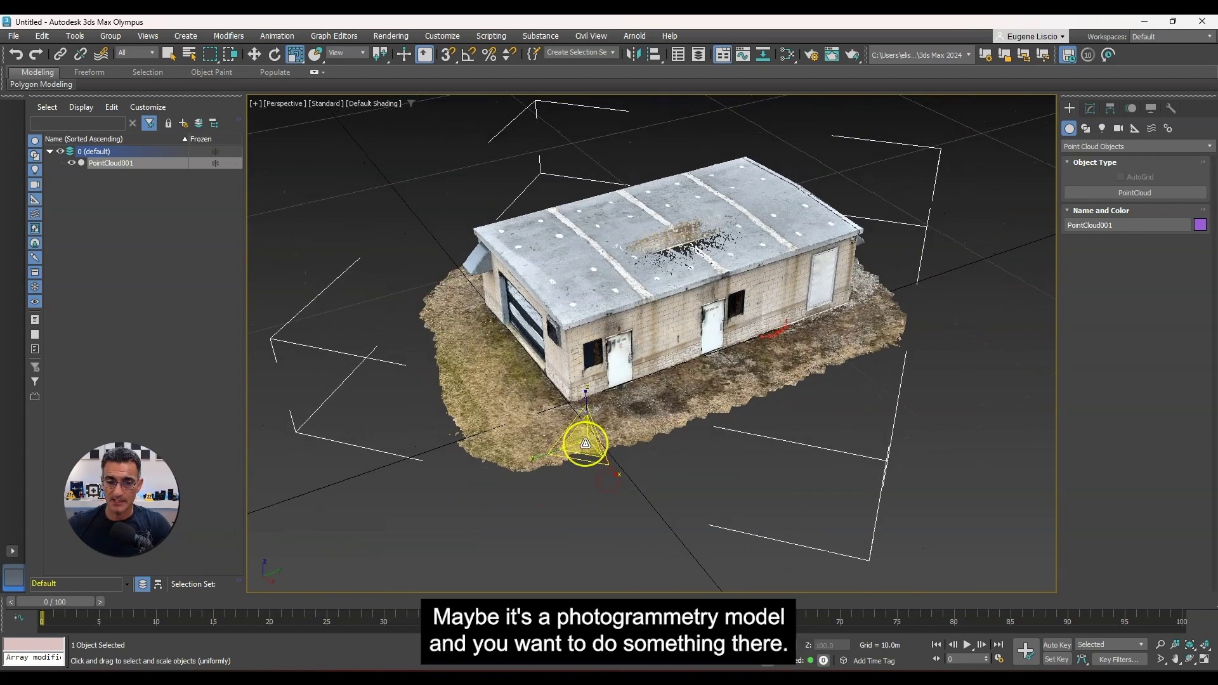
pyautogui.moveTo(585, 443)
pyautogui.mouseDown()
pyautogui.moveTo(571, 551)
pyautogui.moveTo(588, 447)
pyautogui.mouseUp()
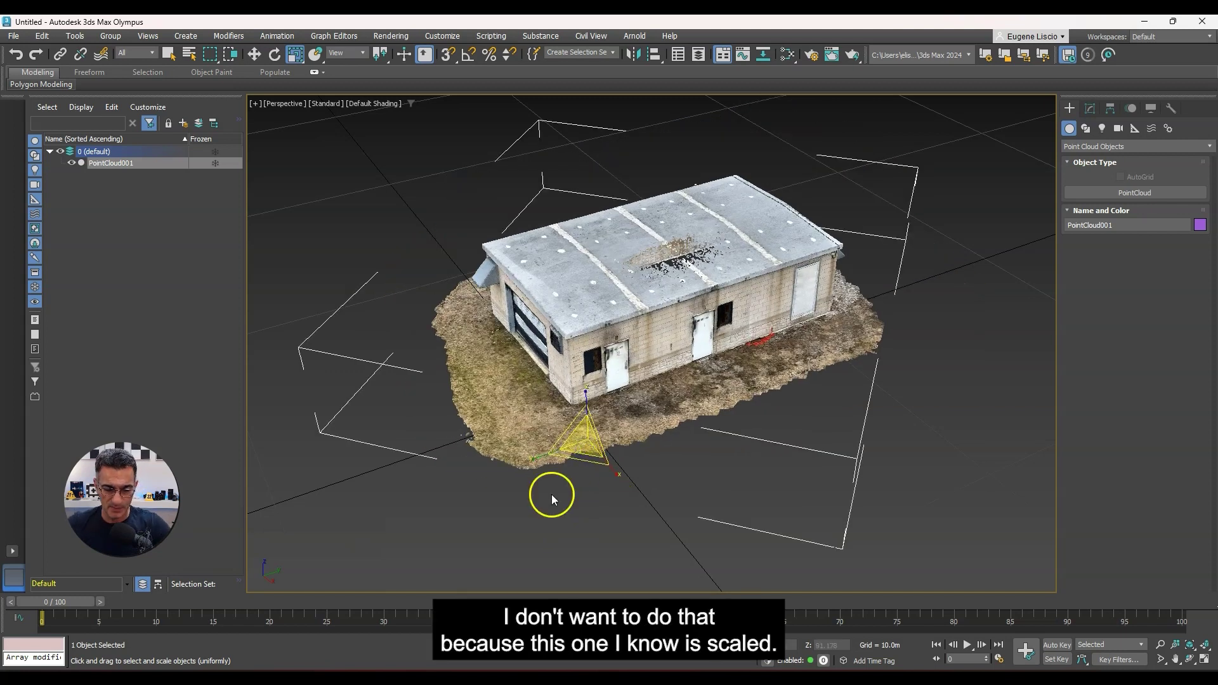
pyautogui.hotkey('ctrl', 'z')
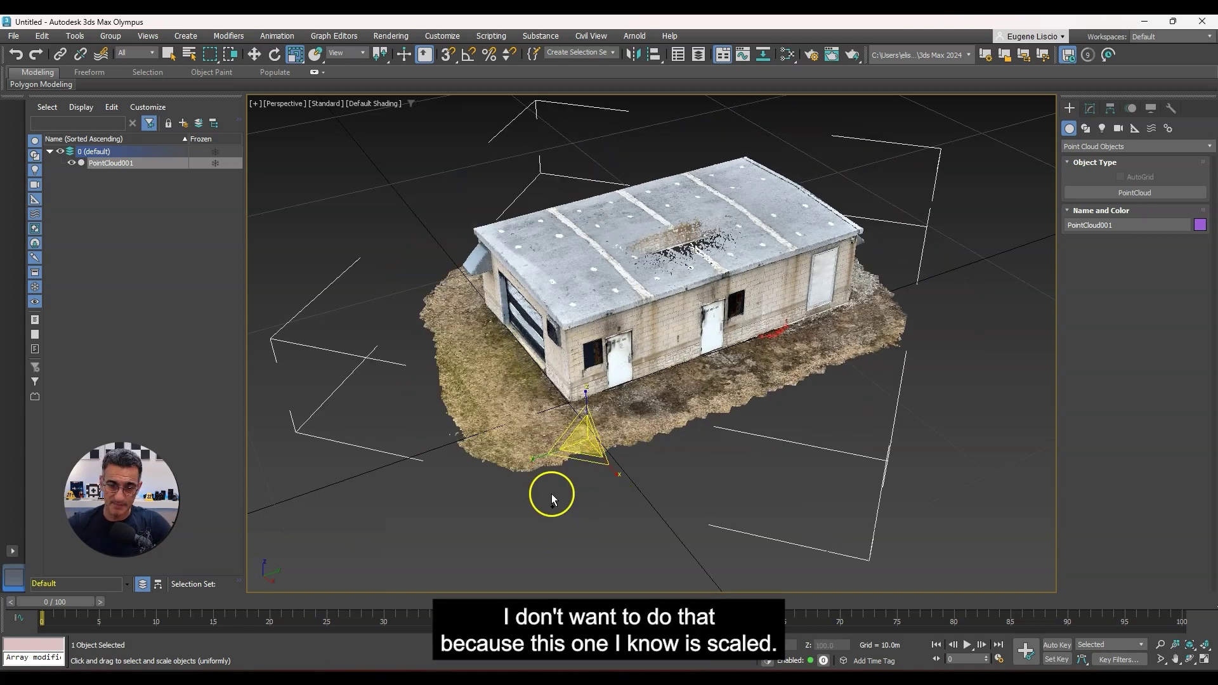
pyautogui.click(521, 545)
pyautogui.keyDown('alt'); pyautogui.moveTo(640, 509); pyautogui.dragTo(688, 506, button='middle'); pyautogui.keyUp('alt')
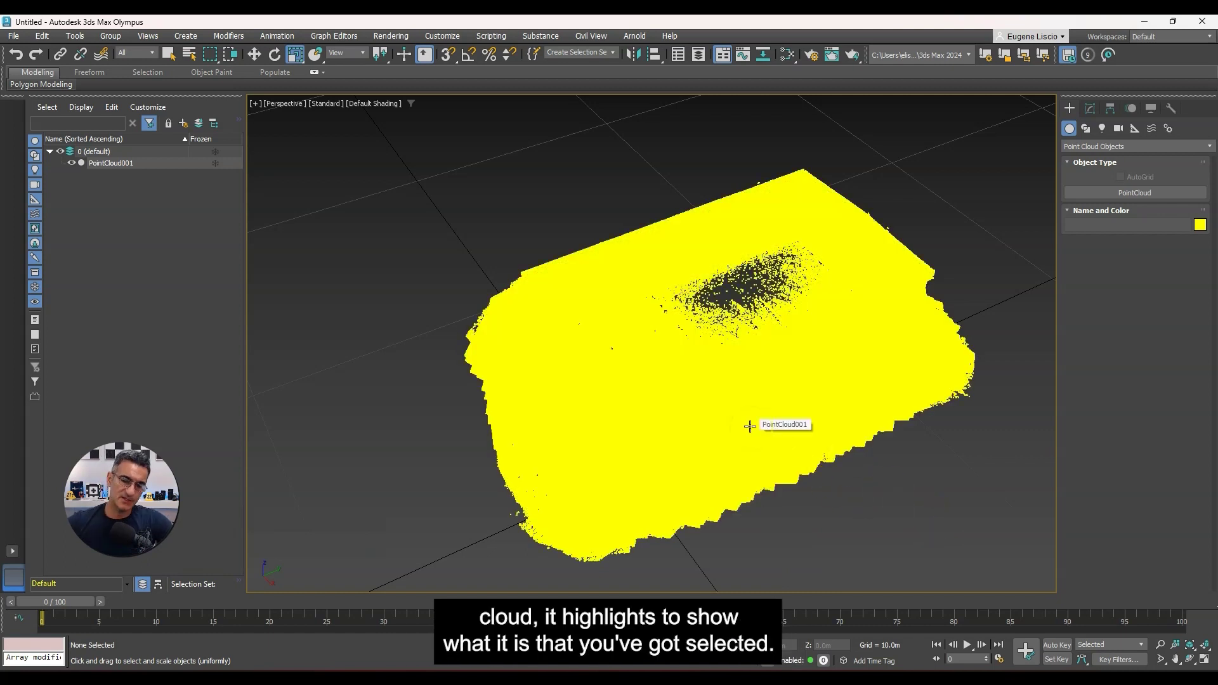
pyautogui.keyDown('alt'); pyautogui.moveTo(731, 405); pyautogui.dragTo(681, 322, button='middle'); pyautogui.keyUp('alt')
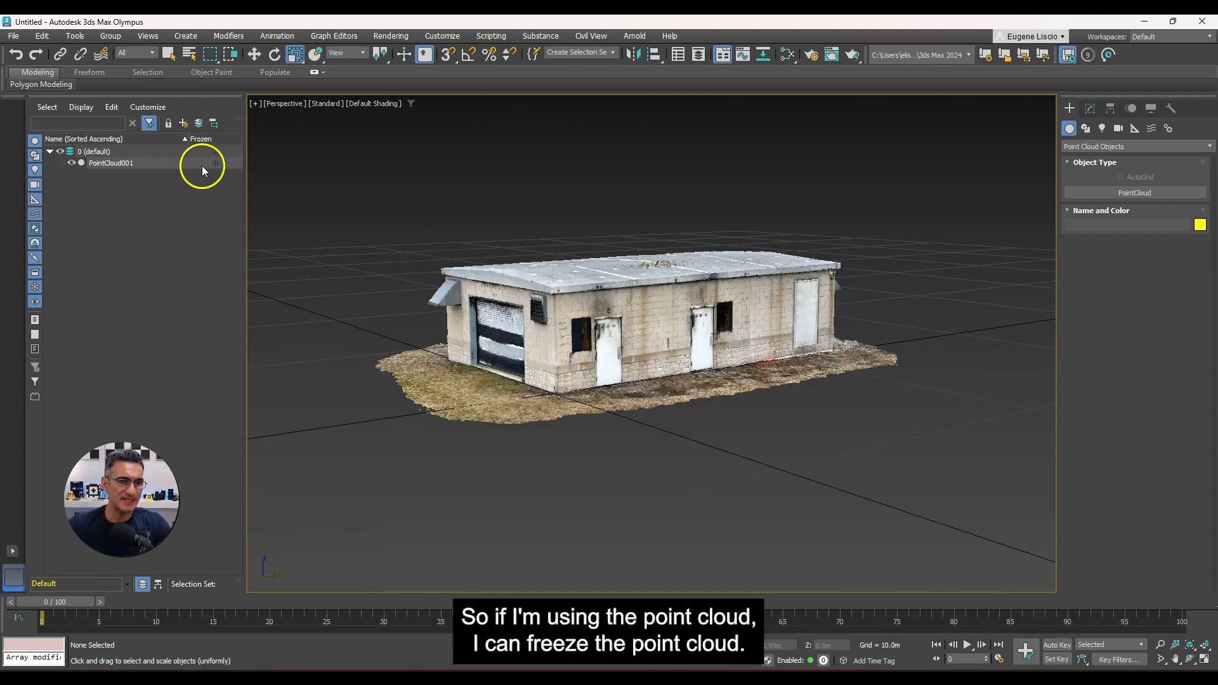
pyautogui.click(219, 165)
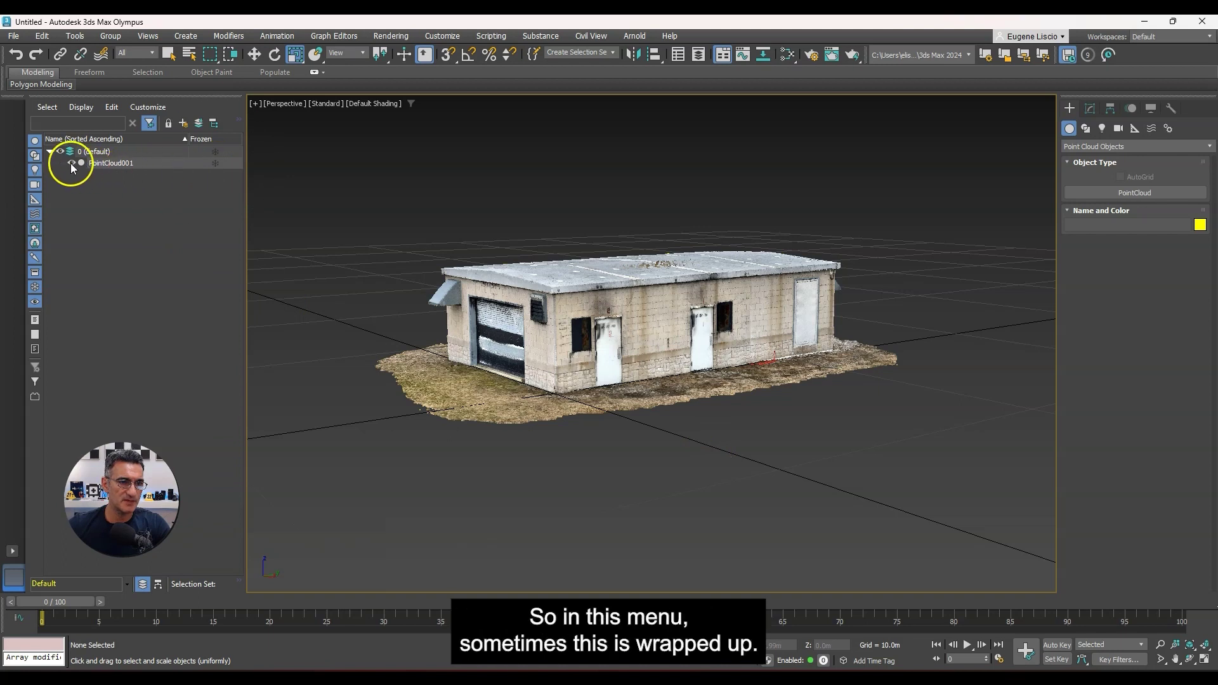
pyautogui.click(49, 152)
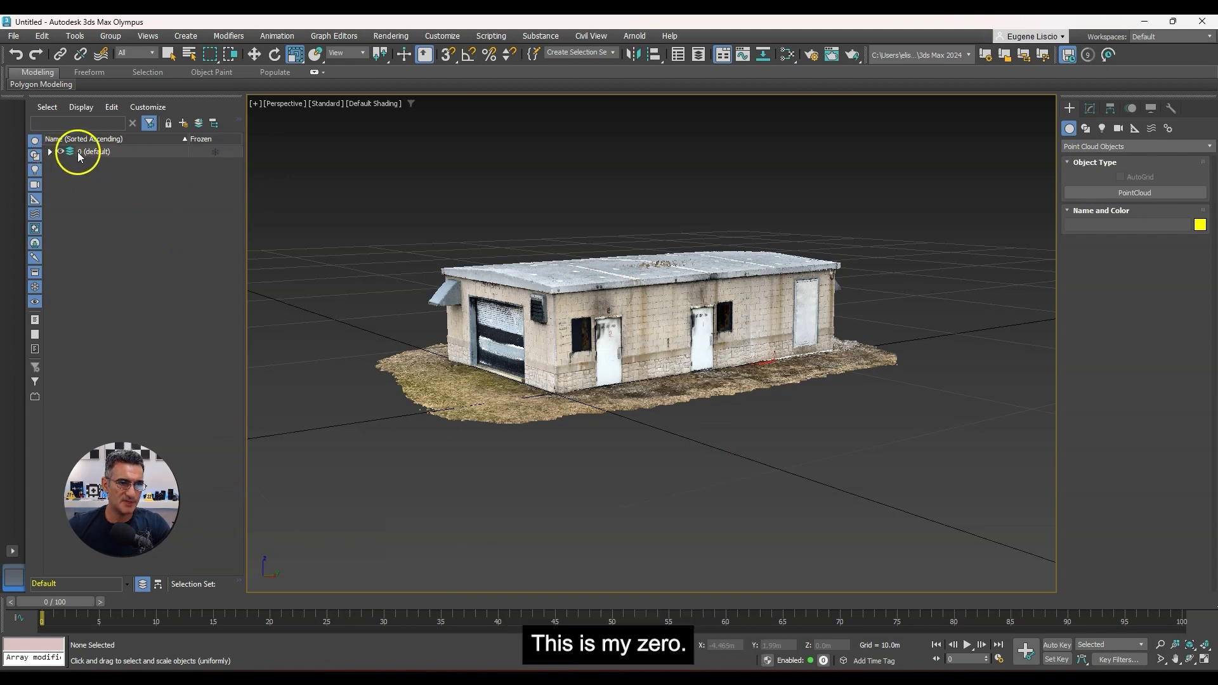
pyautogui.click(49, 152)
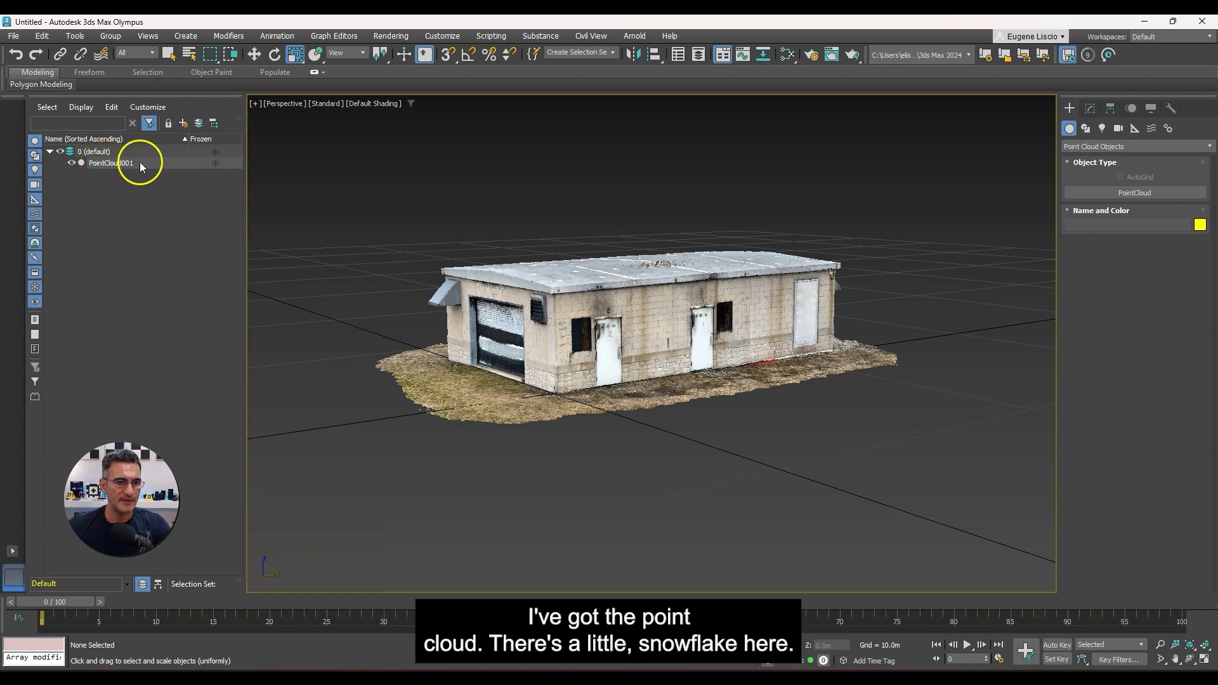
pyautogui.click(216, 164)
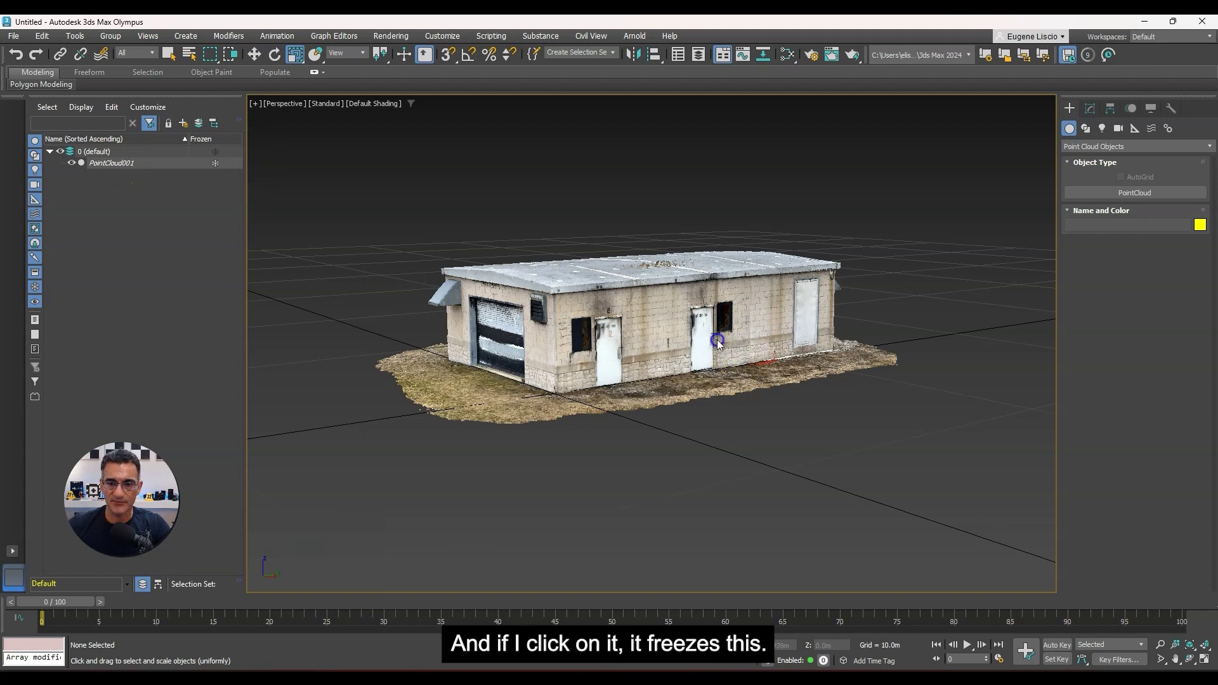
pyautogui.click(594, 320)
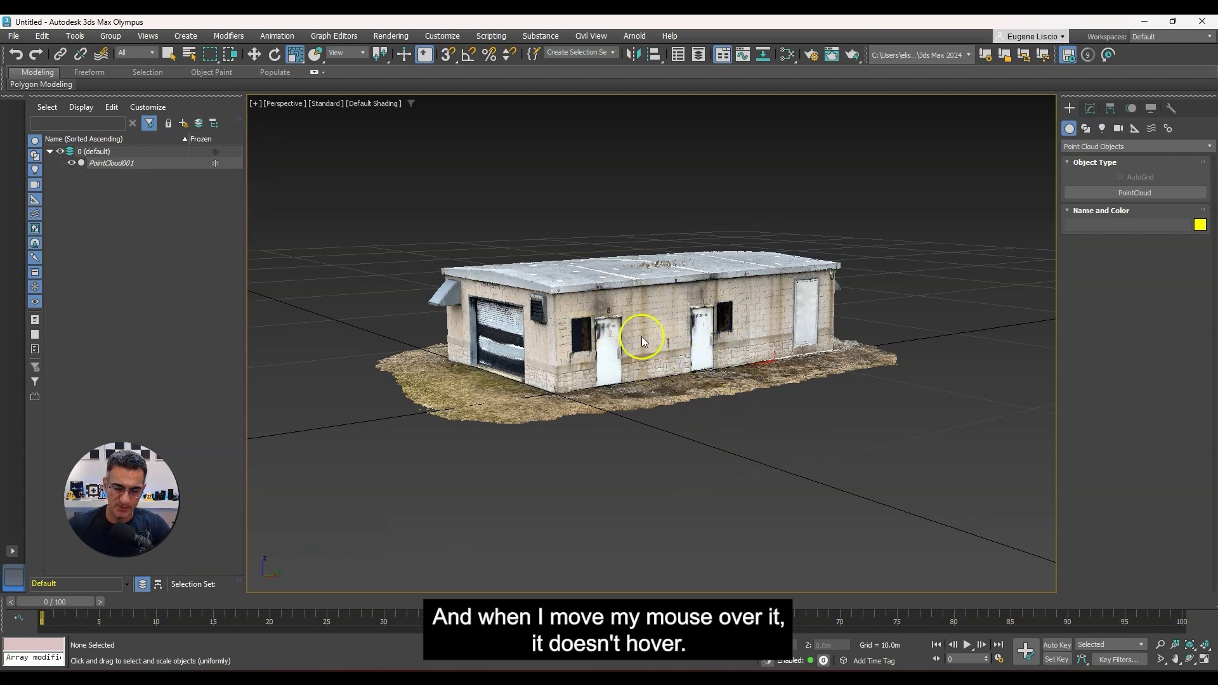
pyautogui.click(216, 163)
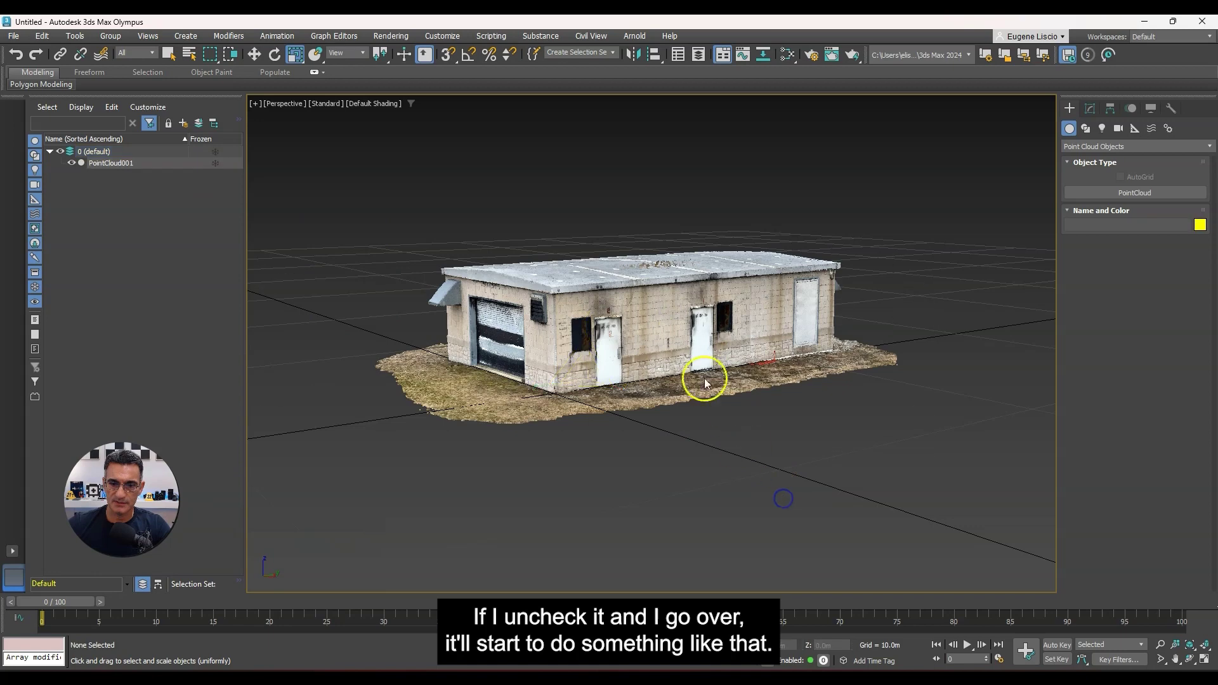
pyautogui.keyDown('alt'); pyautogui.moveTo(692, 385); pyautogui.dragTo(730, 432, button='middle'); pyautogui.keyUp('alt')
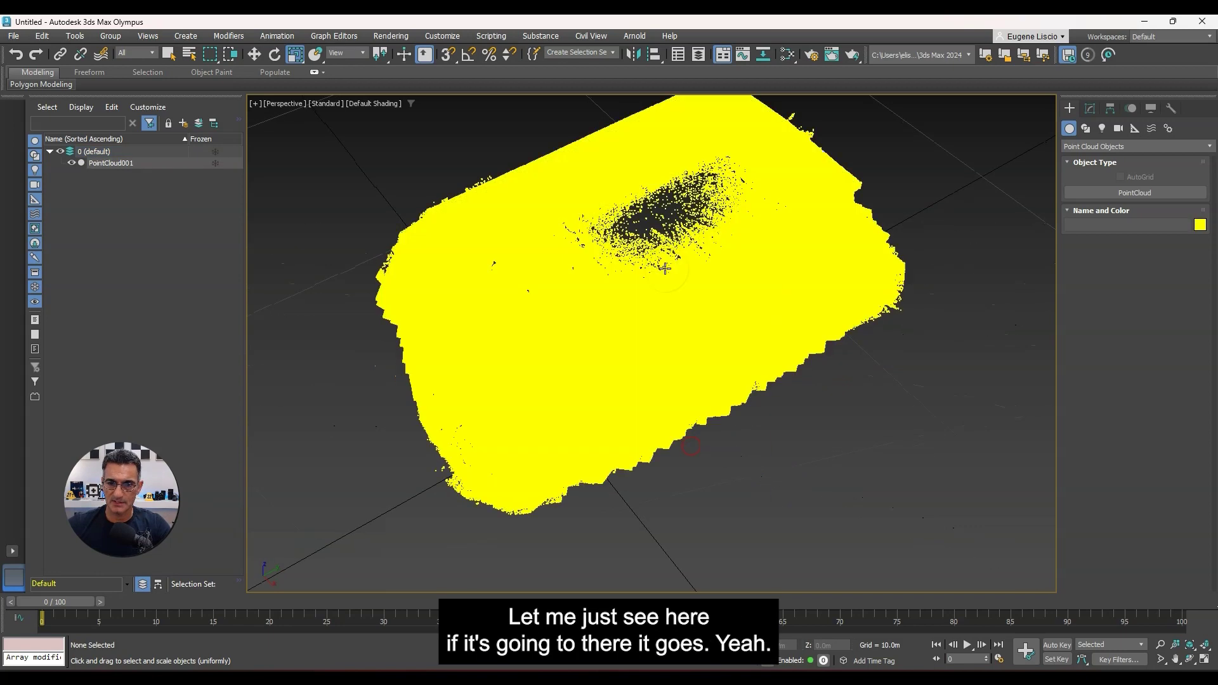
pyautogui.keyDown('alt'); pyautogui.moveTo(771, 413); pyautogui.dragTo(739, 400, button='middle'); pyautogui.keyUp('alt')
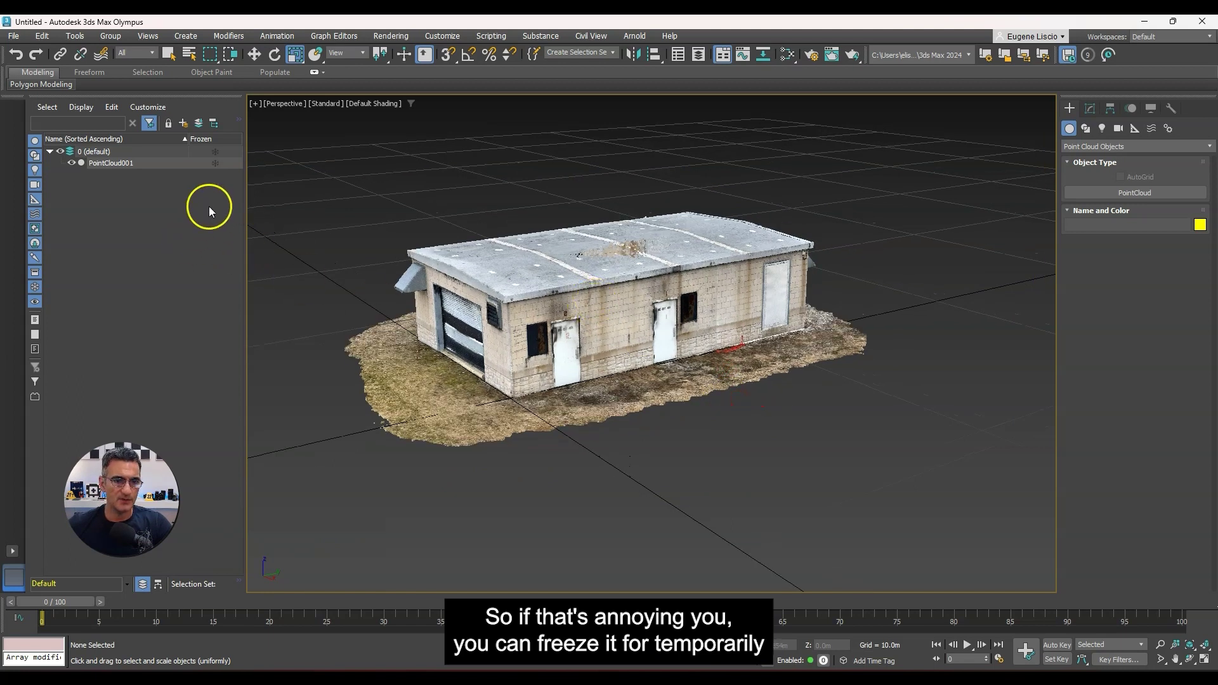
pyautogui.moveTo(626, 381); pyautogui.dragTo(683, 383, button='middle')
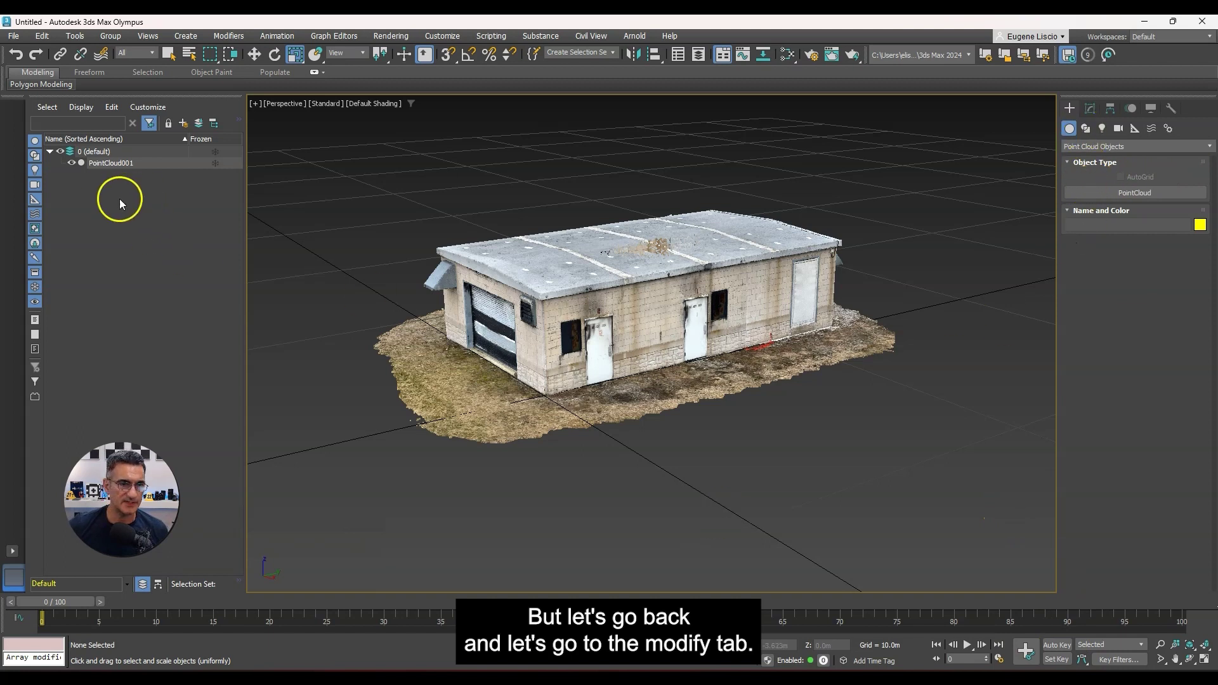
# Select PointCloud001 and enable its limit box under Limit Box & Volumes in Modify settings.
pyautogui.click(794, 356)
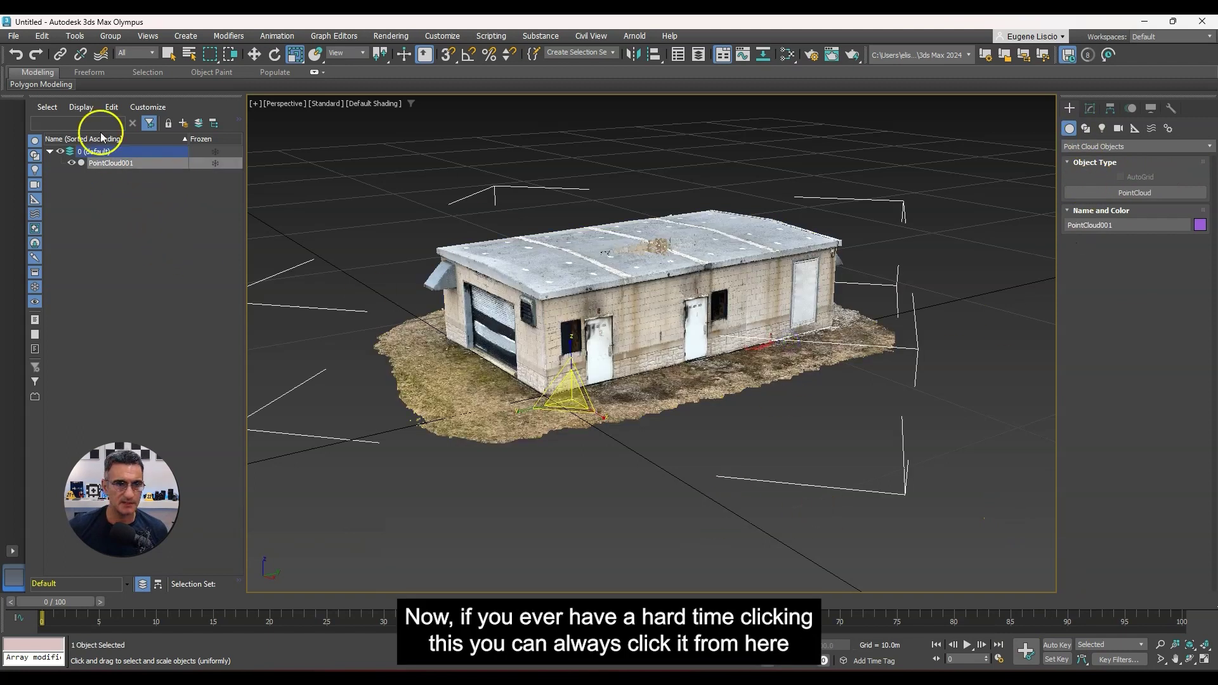
pyautogui.click(130, 165)
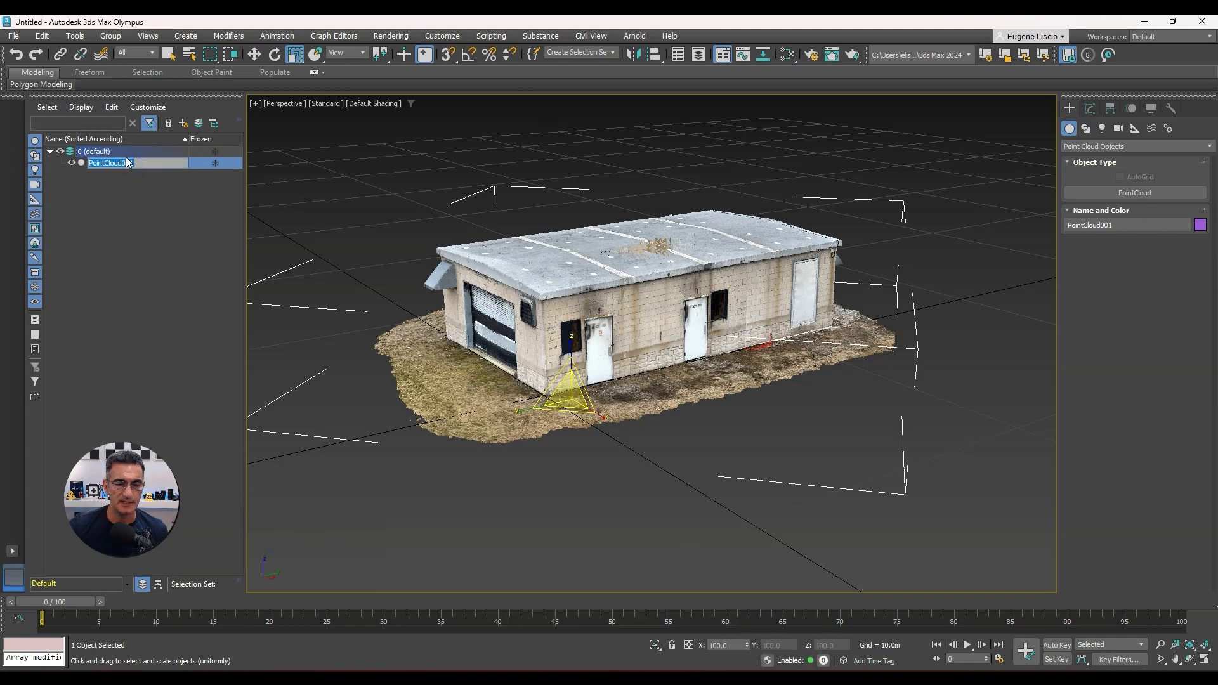
pyautogui.click(1090, 109)
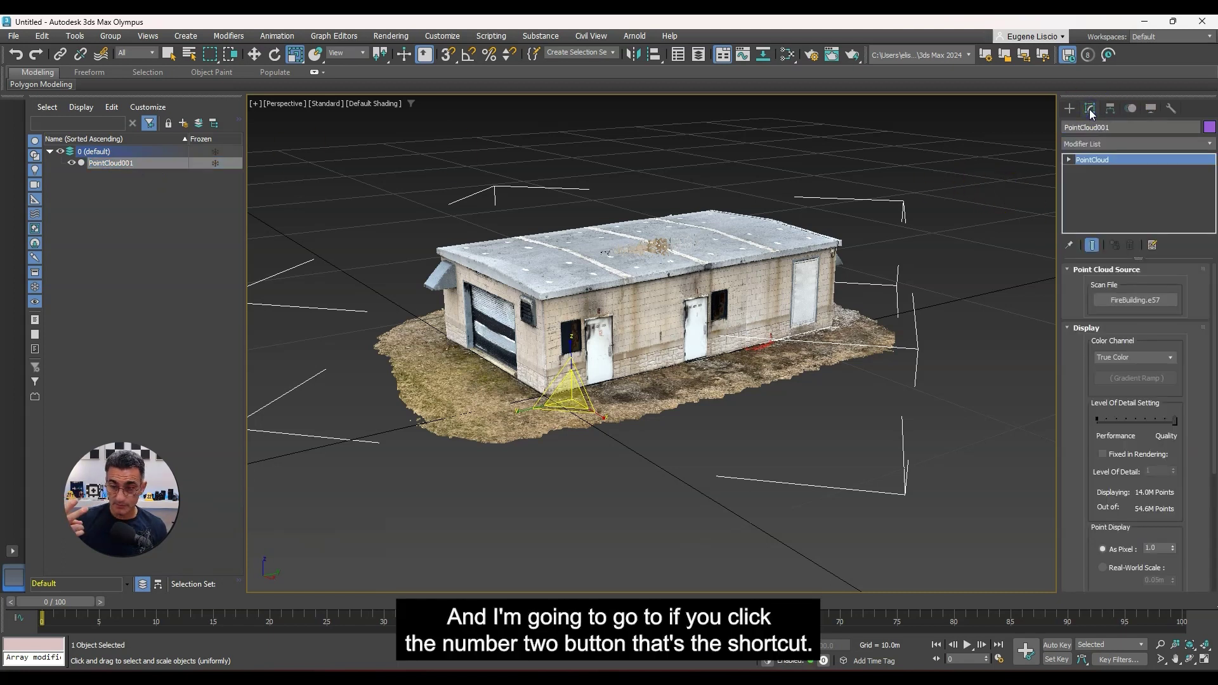
pyautogui.click(1090, 110)
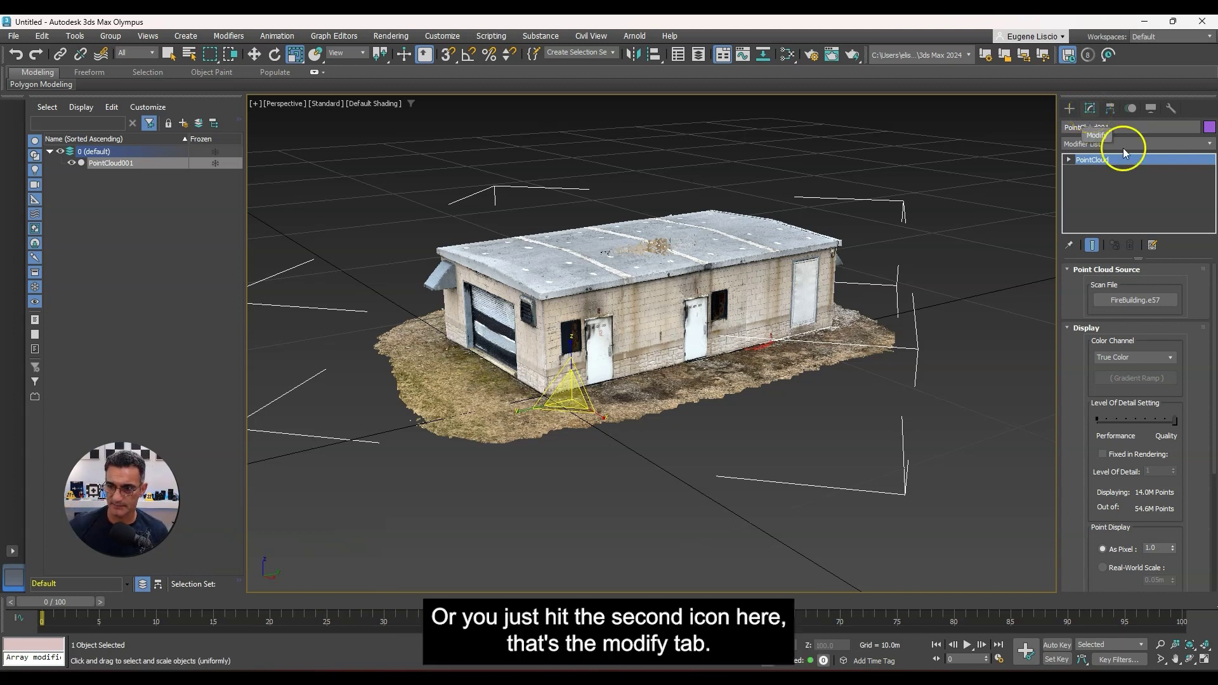
pyautogui.scroll(-5, 1085, 373)
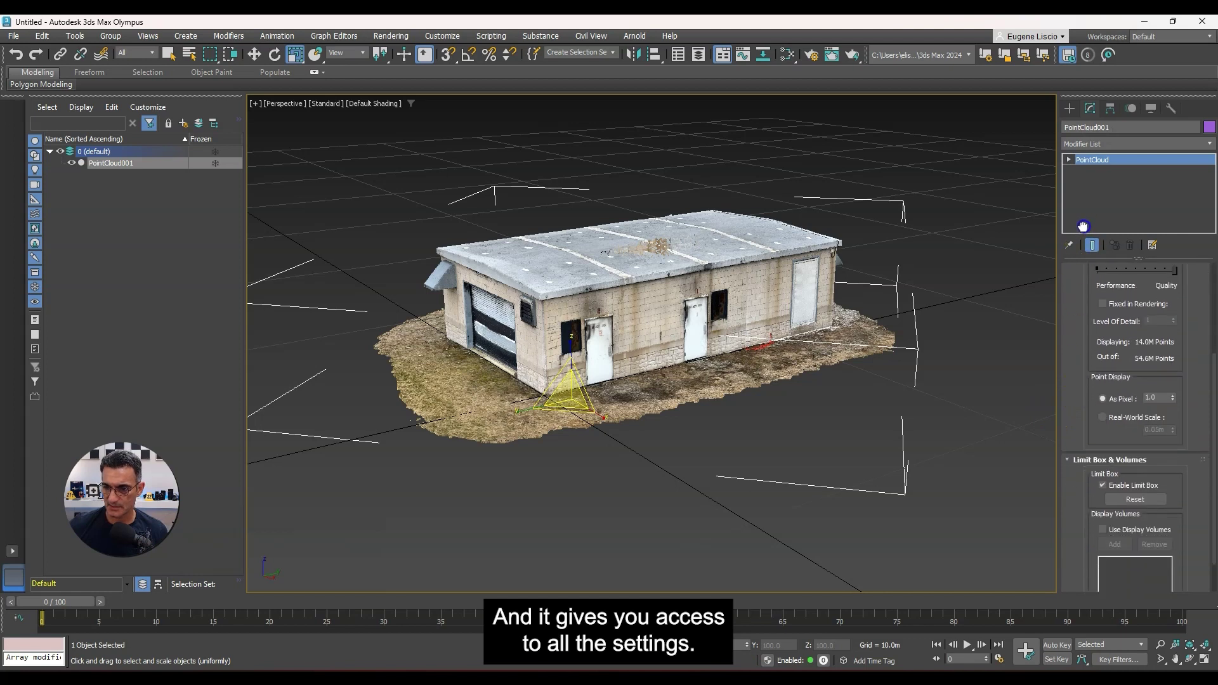
pyautogui.click(1125, 461)
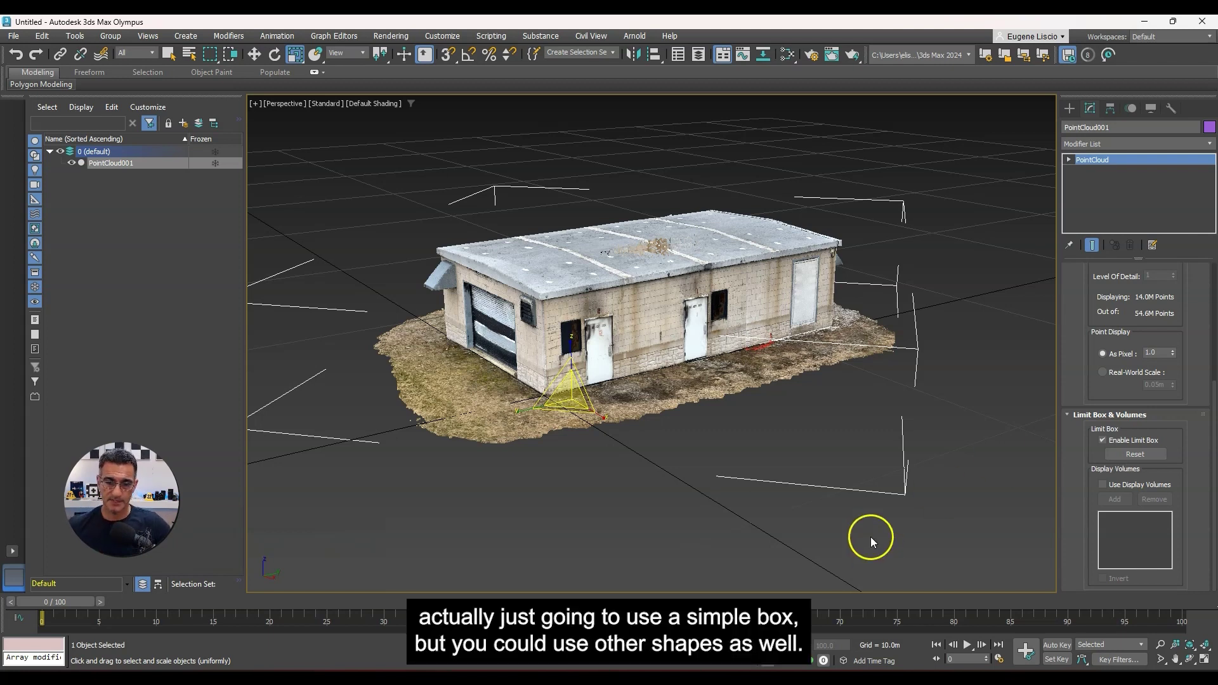
# Orbit to a new angle, deselect the point cloud and recentre the building.
pyautogui.scroll(-5, 725, 501)
pyautogui.keyDown('alt'); pyautogui.moveTo(693, 470); pyautogui.dragTo(698, 434, button='middle'); pyautogui.keyUp('alt')
pyautogui.scroll(2, 686, 403)
pyautogui.scroll(3, 687, 403)
pyautogui.click(829, 398)
pyautogui.moveTo(625, 382); pyautogui.dragTo(740, 392, button='middle')
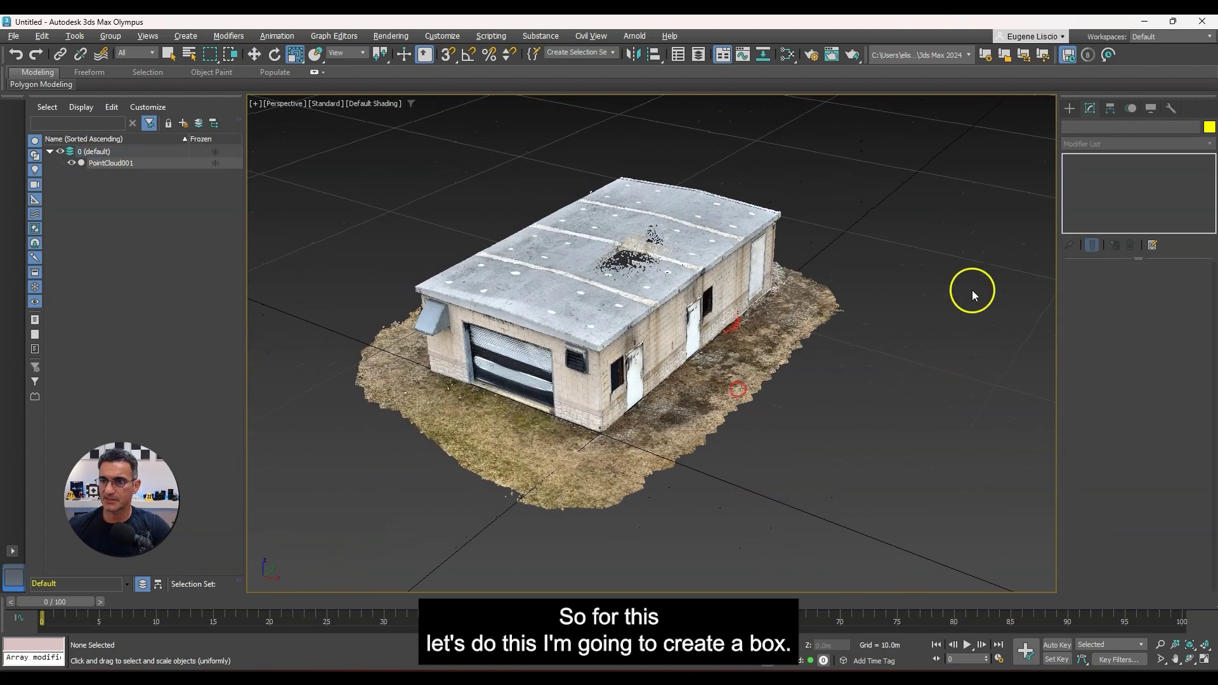
# Create a Standard Primitives box about 5.036 × 20.554 × 5.387 m through the building.
pyautogui.click(1071, 109)
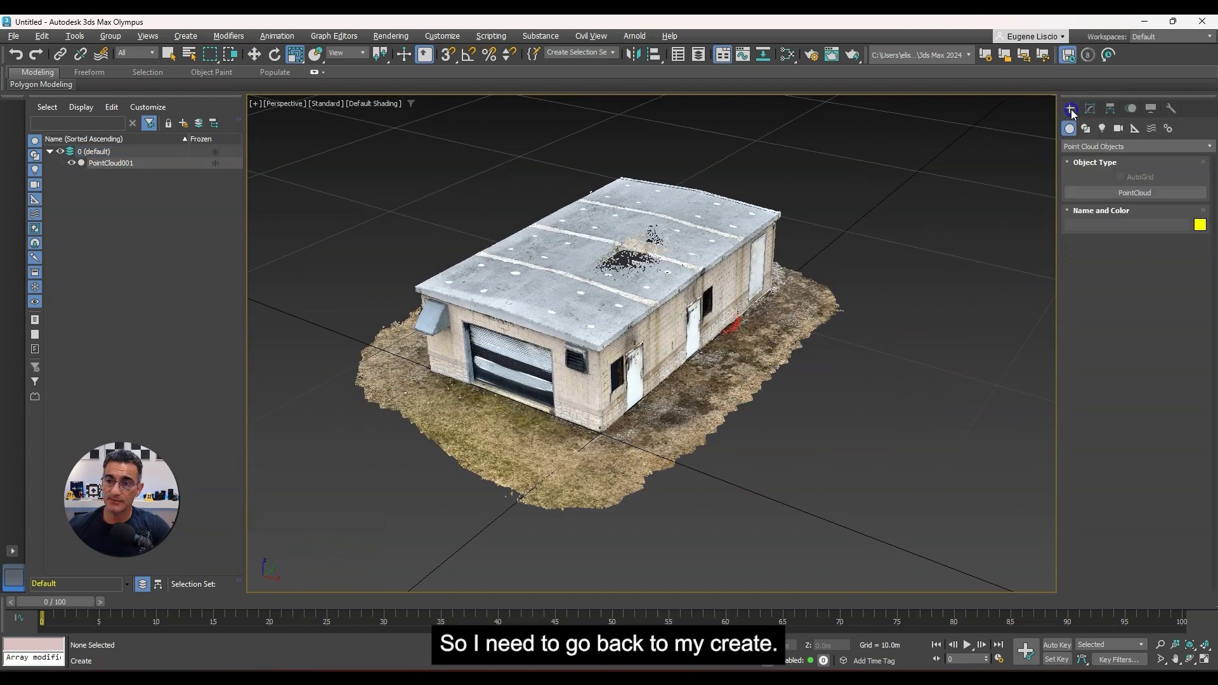
pyautogui.click(1166, 145)
pyautogui.click(1107, 160)
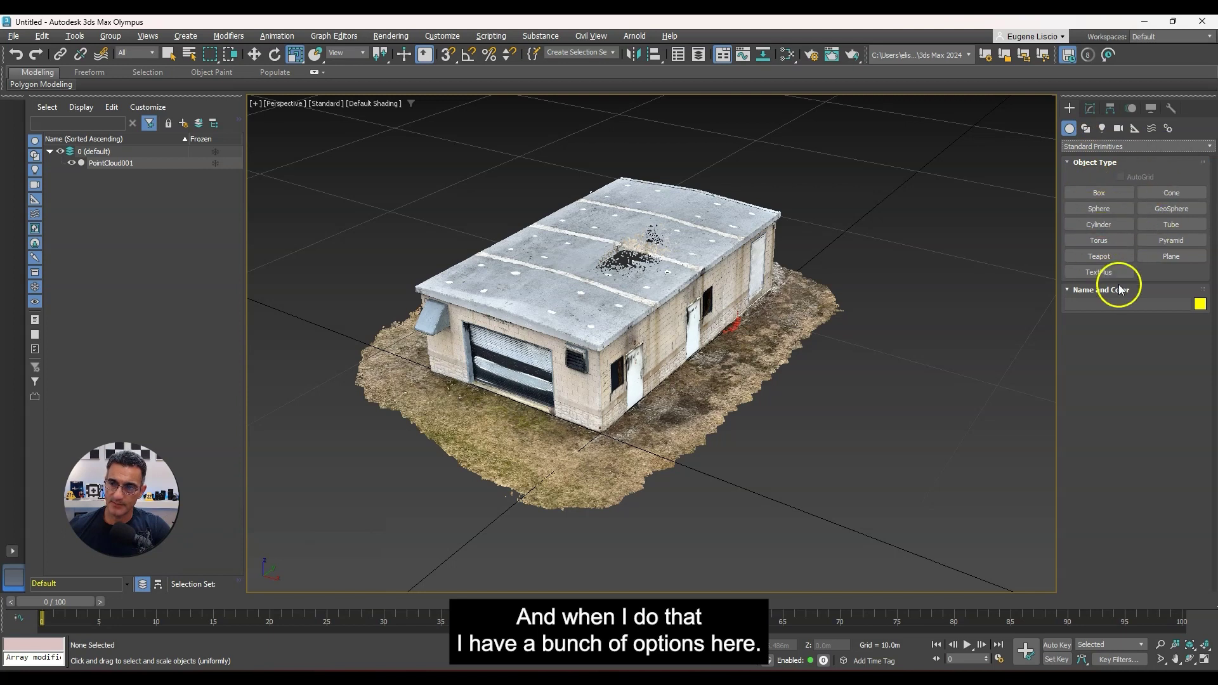
pyautogui.click(1118, 193)
pyautogui.moveTo(456, 233); pyautogui.dragTo(810, 416)
pyautogui.click(789, 302)
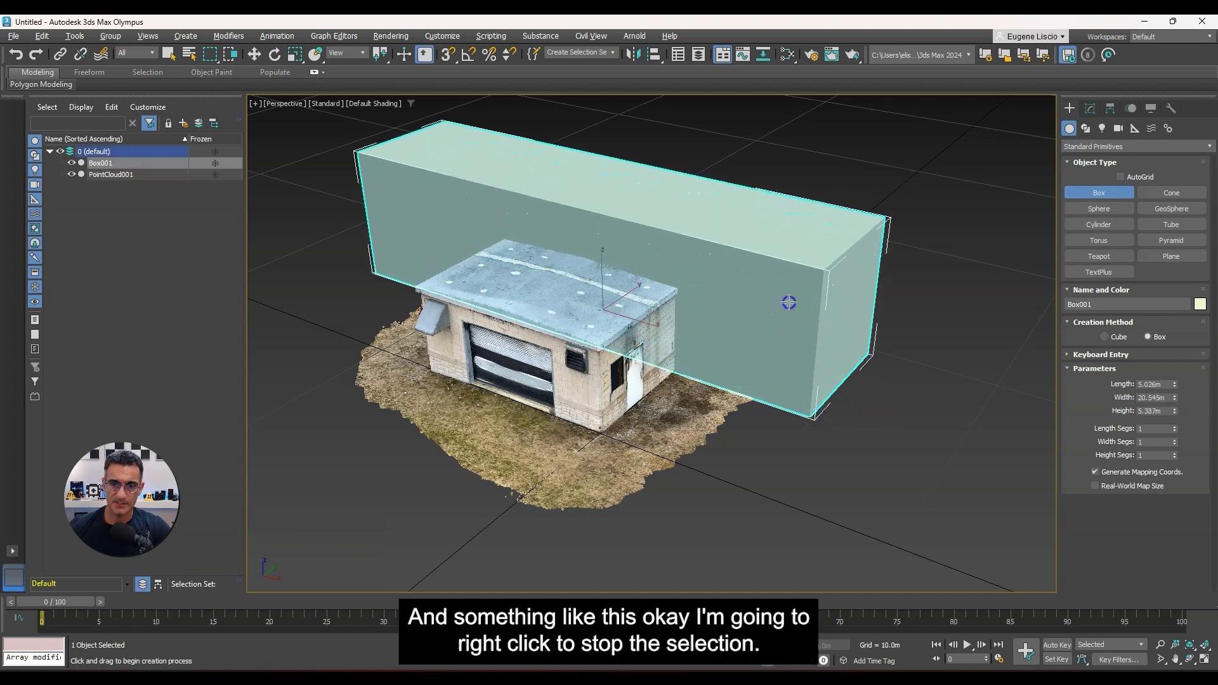
pyautogui.rightClick(730, 330)
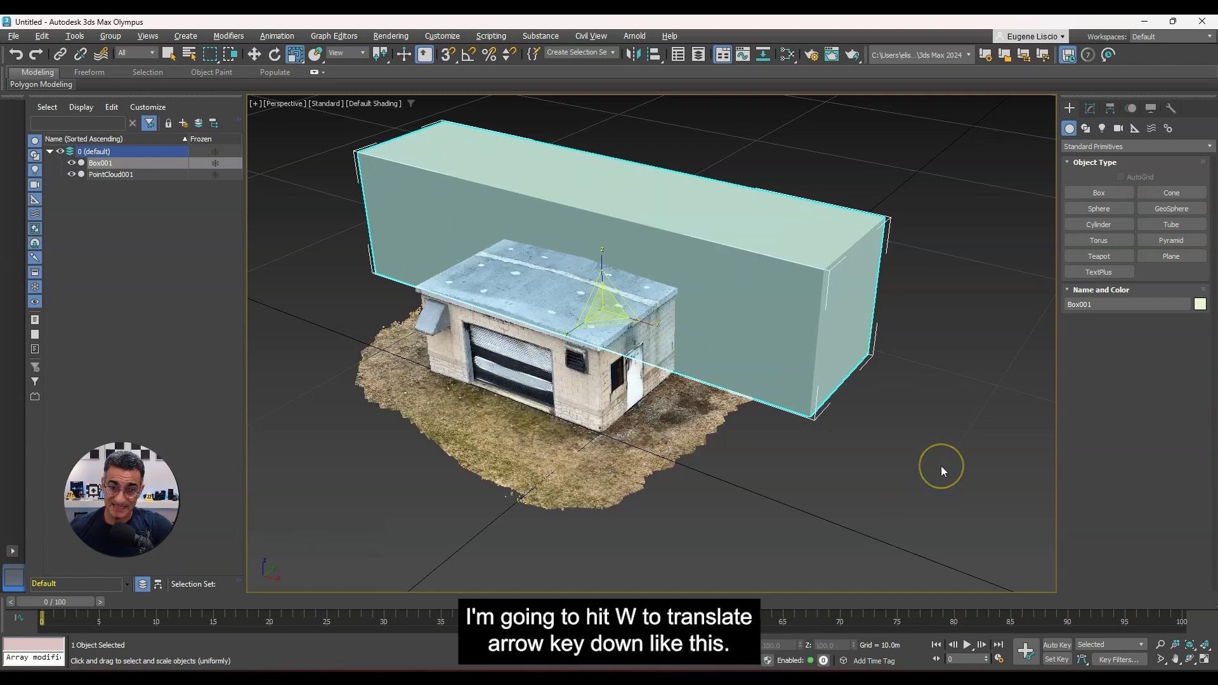
# Lower Box001 vertically with Move and orbit to check its placement.
pyautogui.press('w')
pyautogui.moveTo(603, 267); pyautogui.dragTo(619, 305)
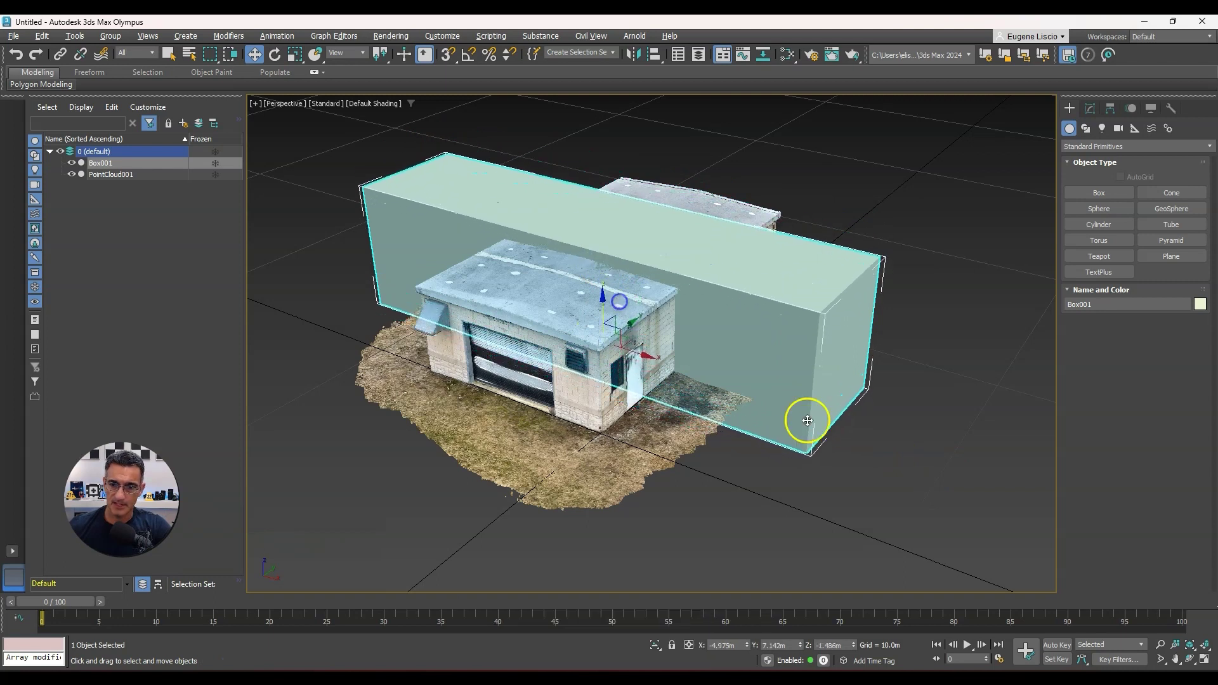
pyautogui.keyDown('alt'); pyautogui.moveTo(815, 432); pyautogui.dragTo(786, 321, button='middle'); pyautogui.keyUp('alt')
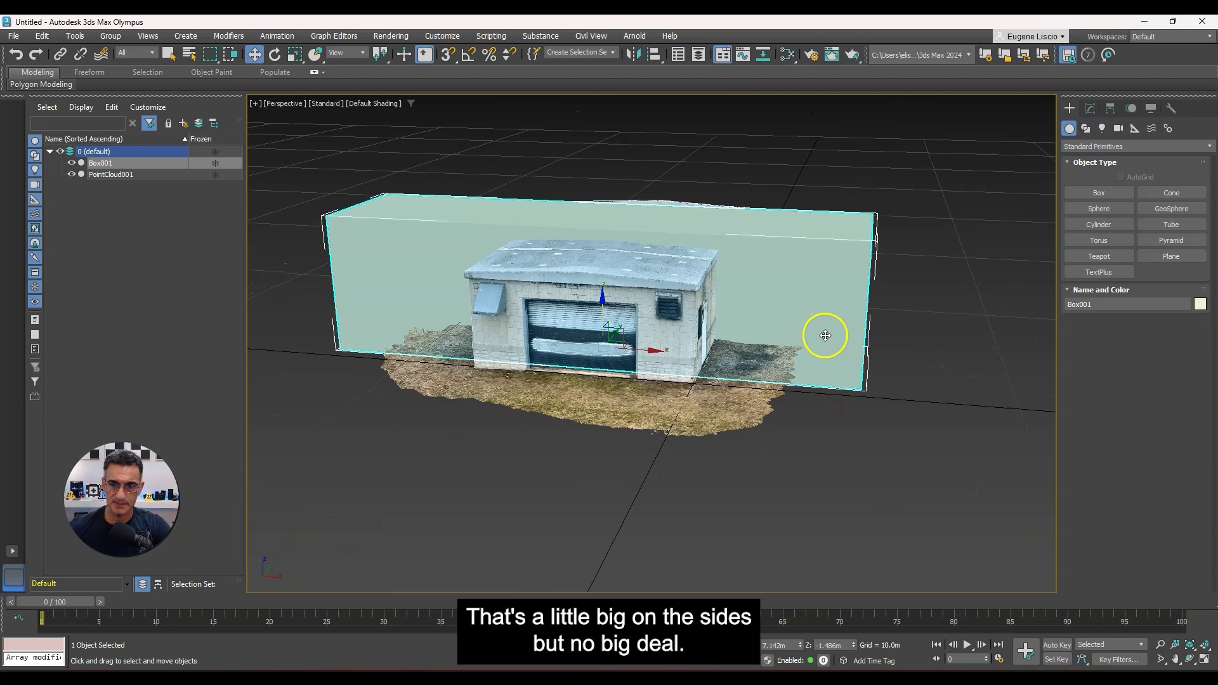
# On PointCloud001, enable Use Display Volumes and add Box001 as the clipping volume.
pyautogui.click(686, 429)
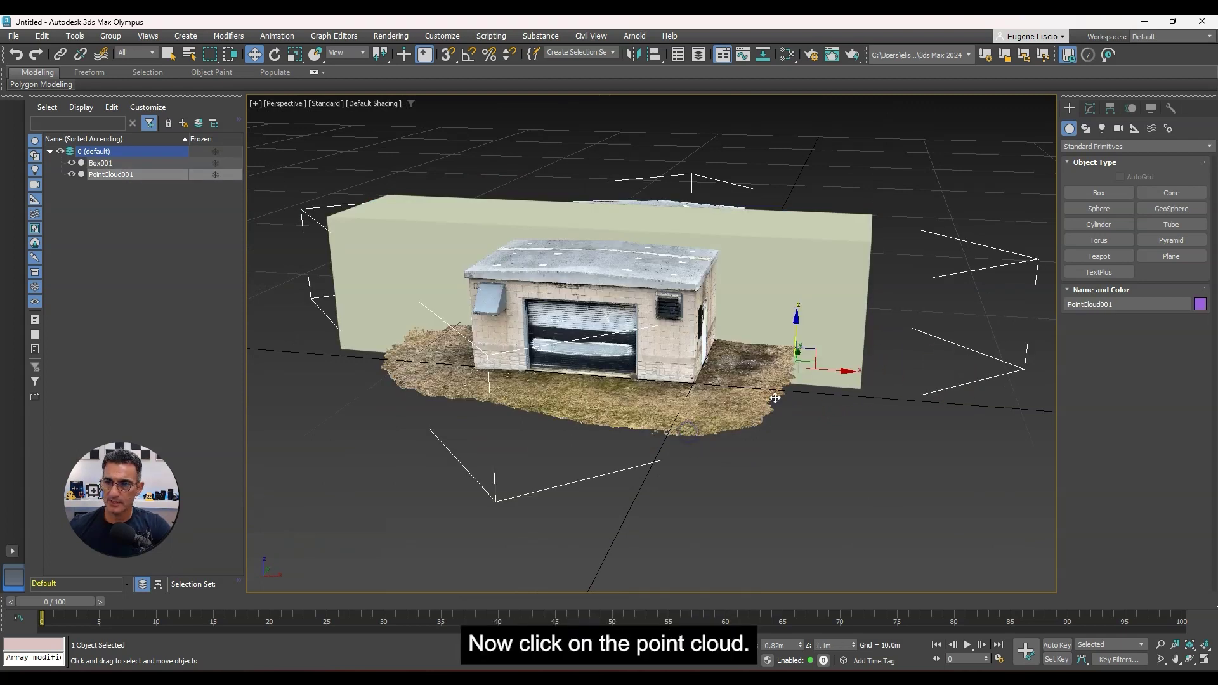
pyautogui.click(1089, 109)
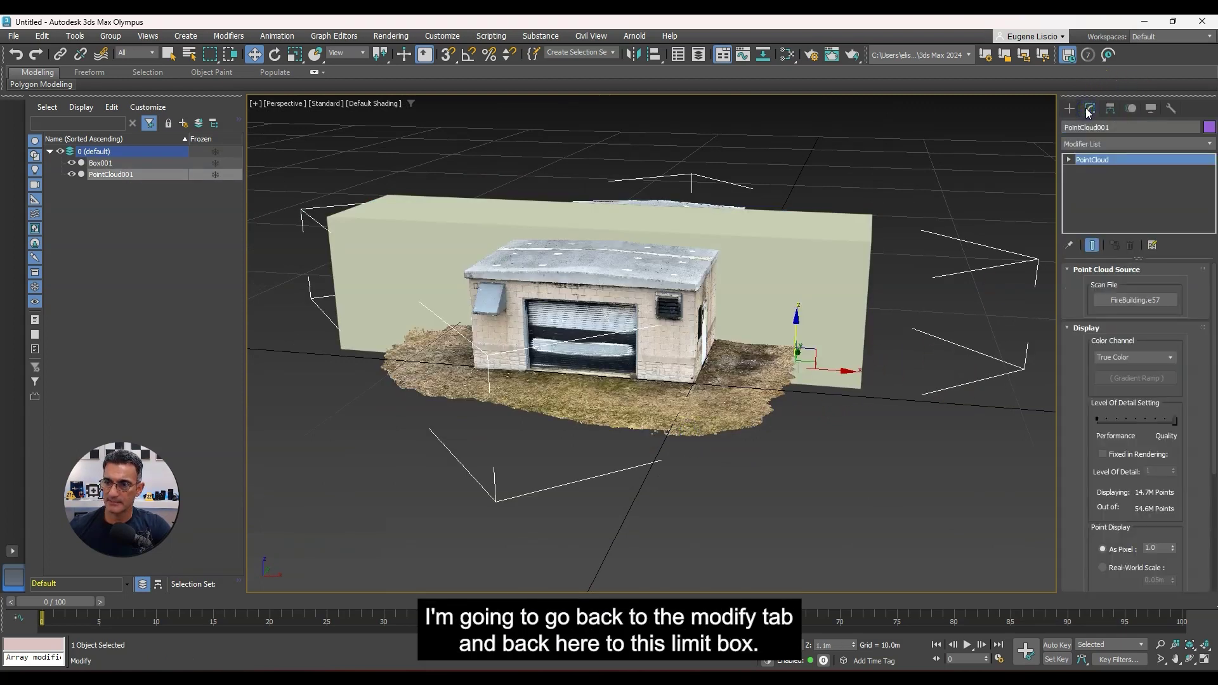
pyautogui.scroll(-5, 1074, 380)
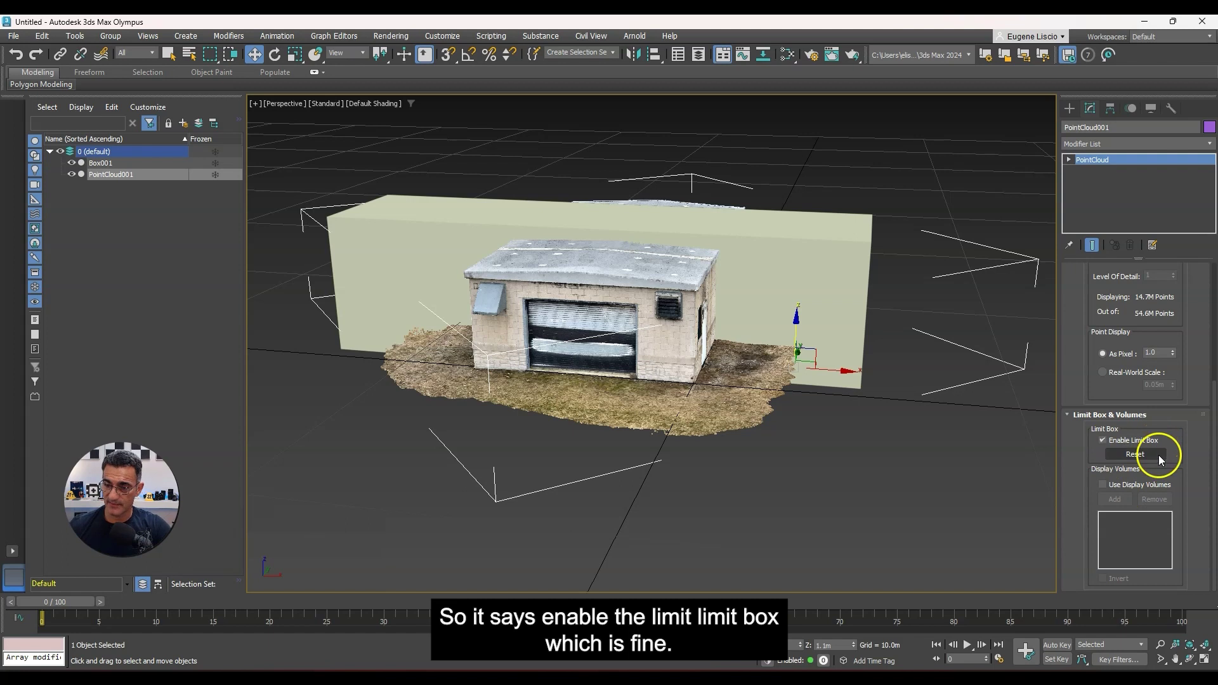
pyautogui.click(1103, 485)
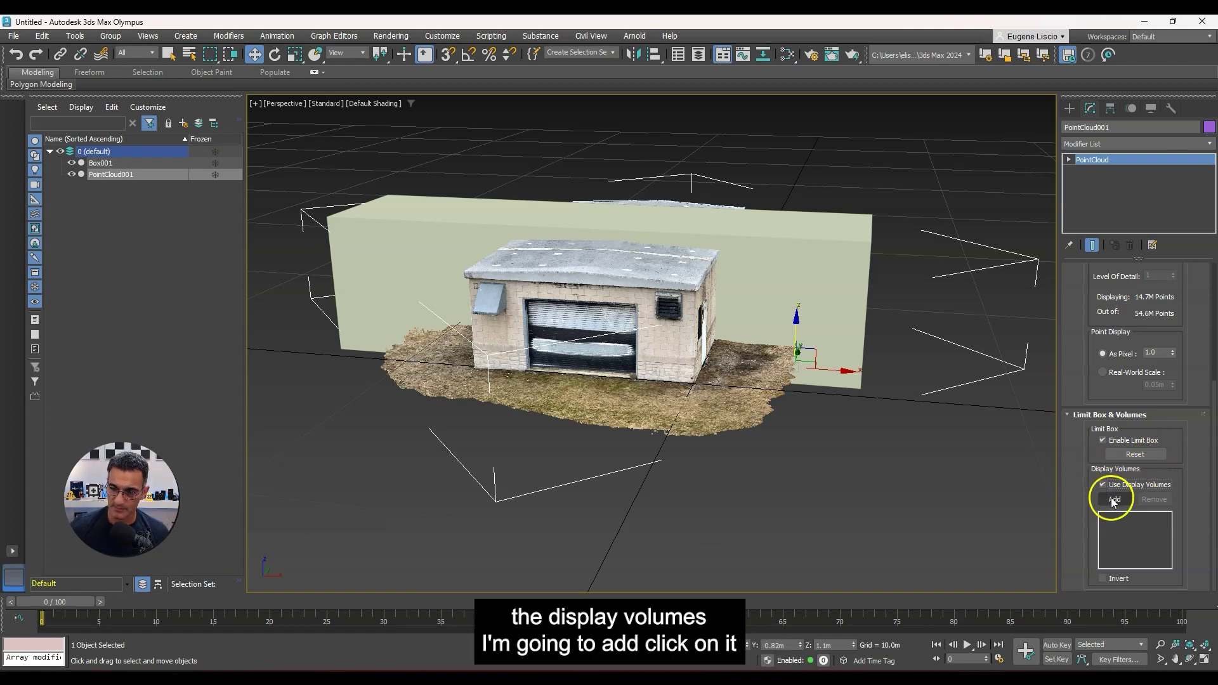
pyautogui.click(1114, 501)
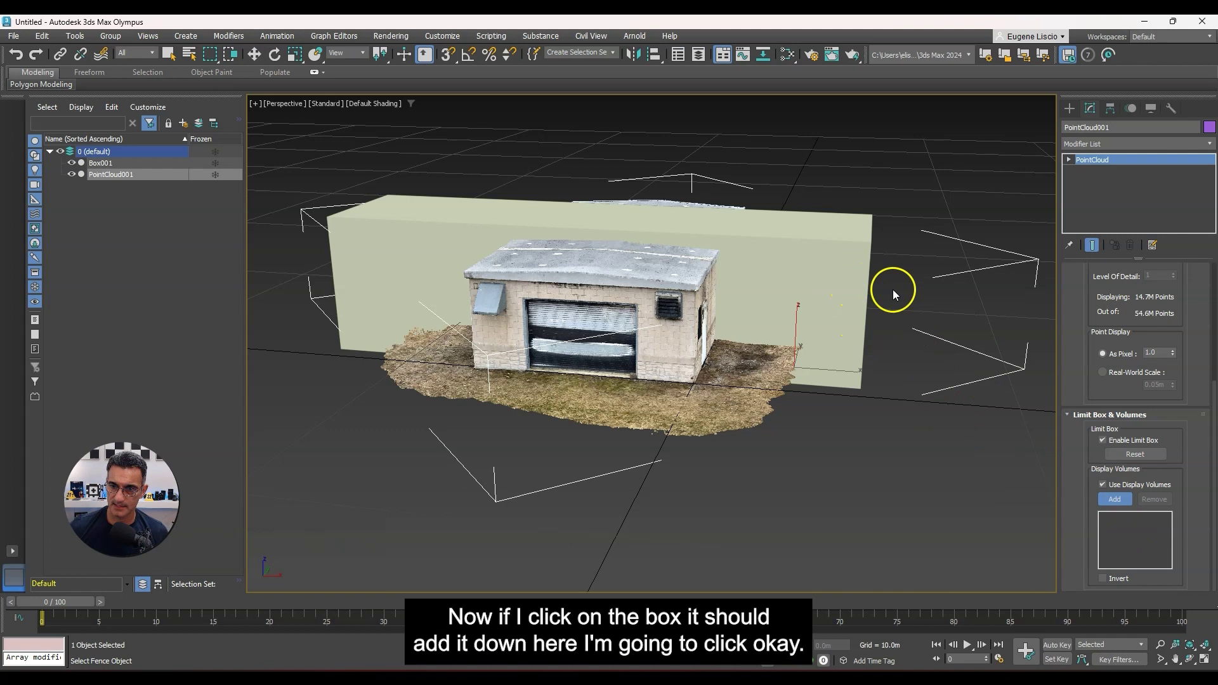
pyautogui.click(851, 234)
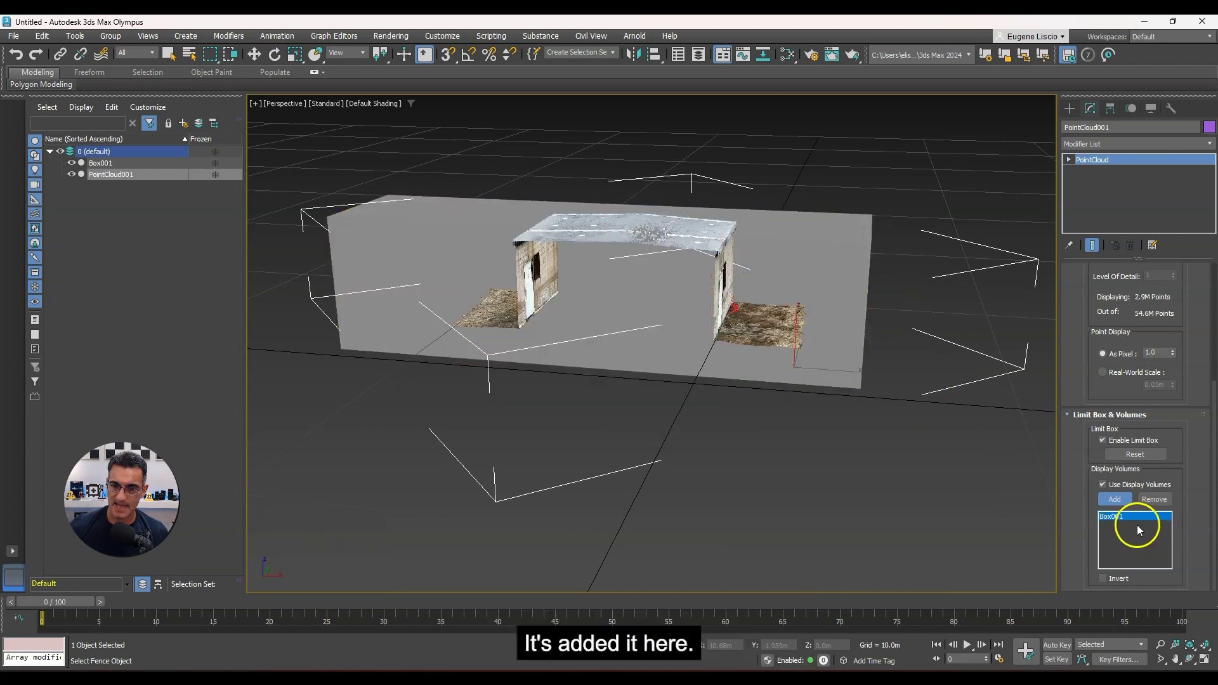
pyautogui.keyDown('alt'); pyautogui.moveTo(734, 394); pyautogui.dragTo(867, 354, button='middle'); pyautogui.keyUp('alt')
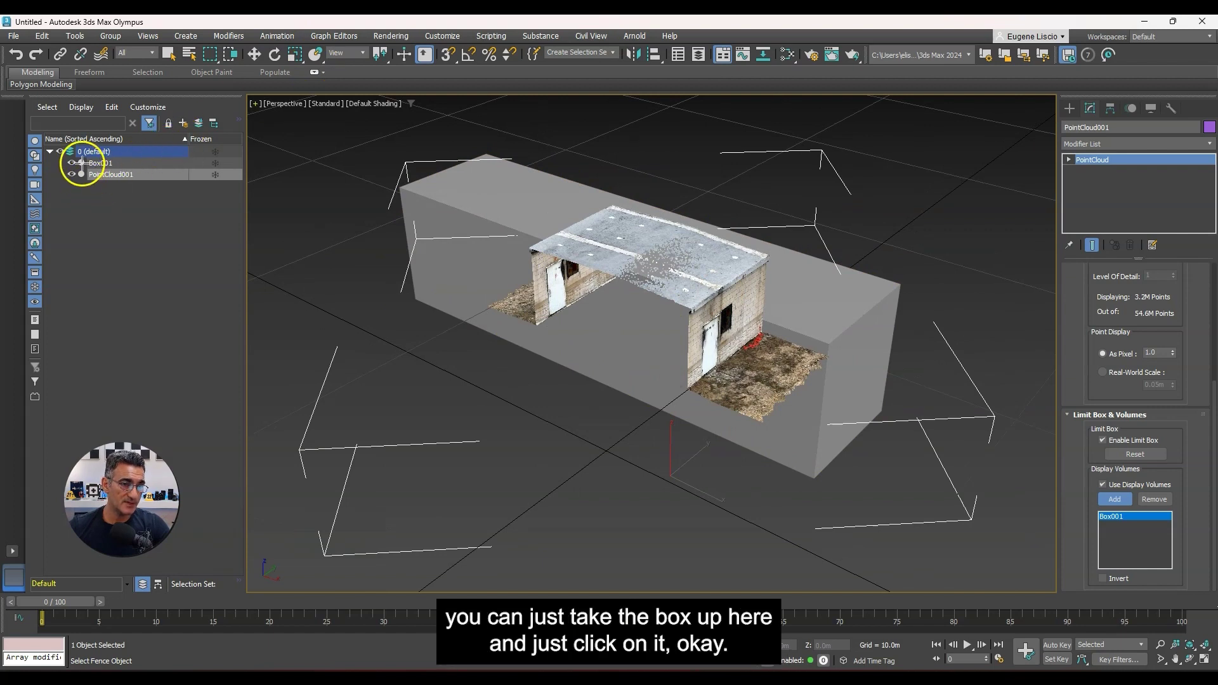
# Cancel volume picking, hide Box001 in the Scene Explorer and orbit the clipped cloud.
pyautogui.rightClick(111, 207)
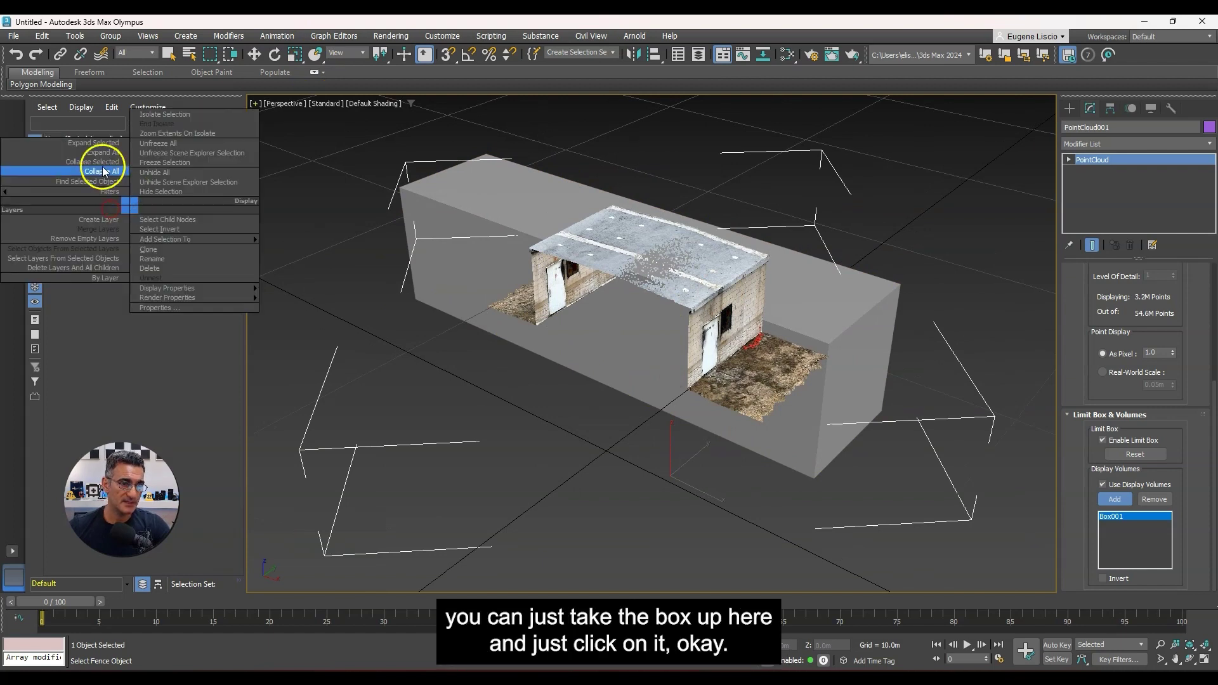
pyautogui.click(308, 336)
pyautogui.rightClick(368, 278)
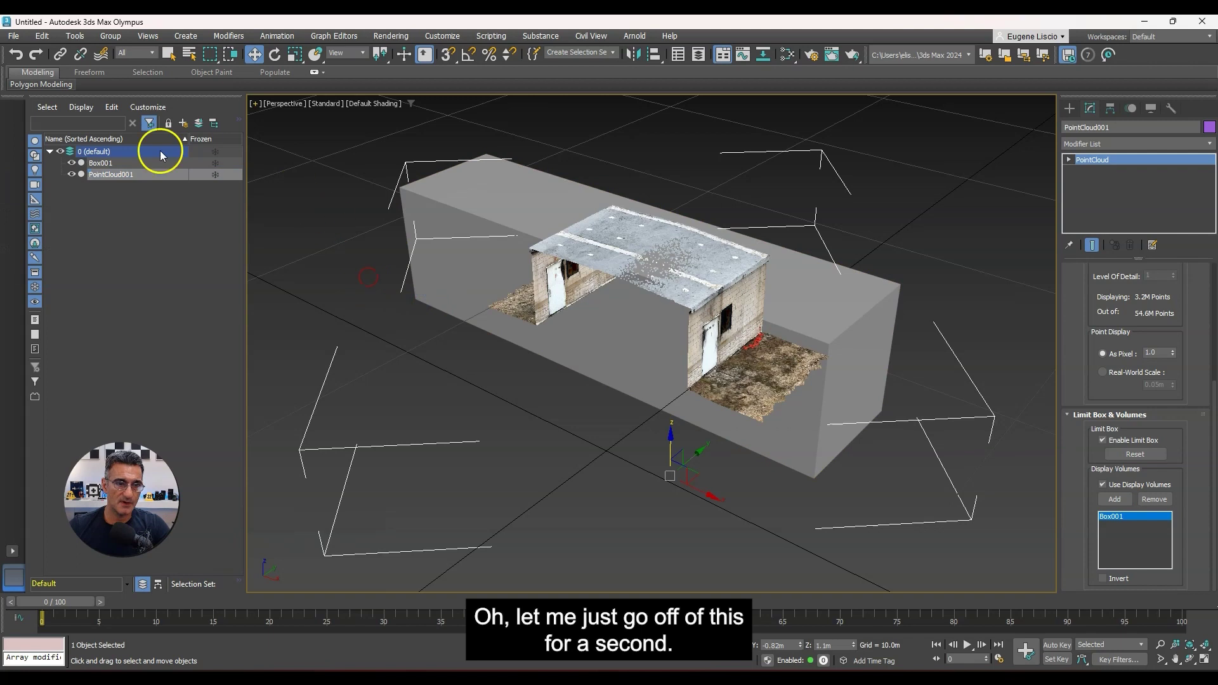
pyautogui.click(80, 164)
pyautogui.click(71, 163)
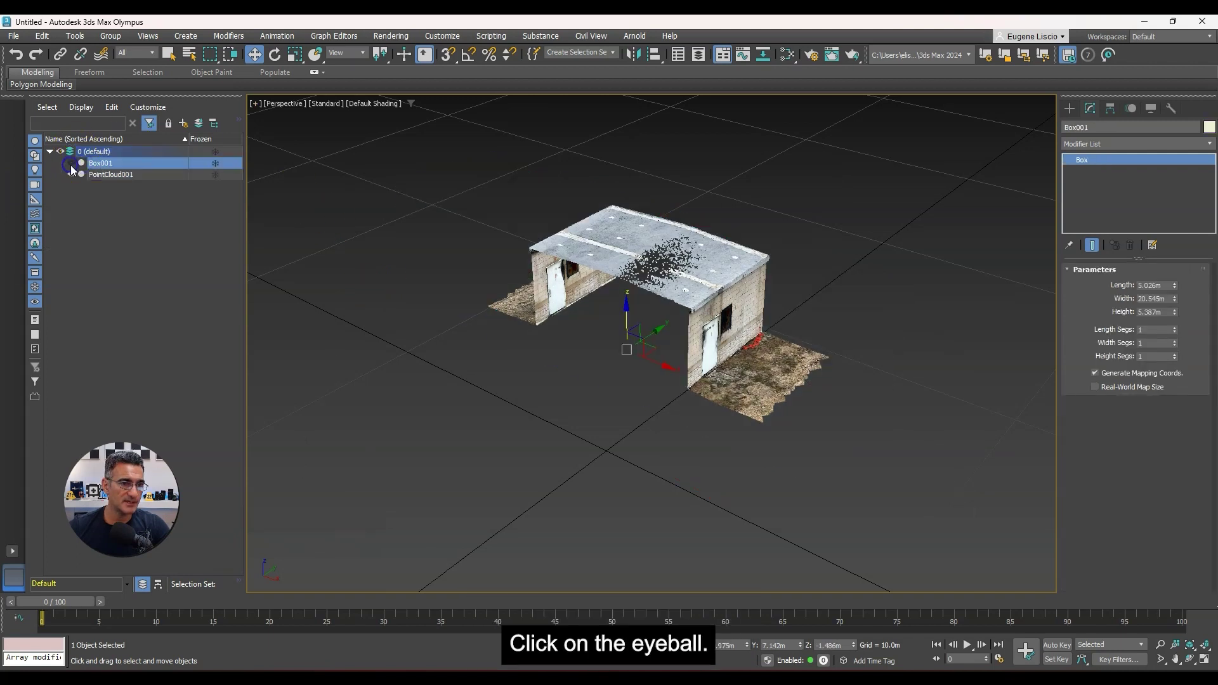
pyautogui.press('super')
pyautogui.keyDown('alt'); pyautogui.moveTo(605, 377); pyautogui.dragTo(655, 377, button='middle'); pyautogui.keyUp('alt')
pyautogui.click(632, 377)
# Unhide Box001, select it and move it so the crop follows.
pyautogui.click(72, 163)
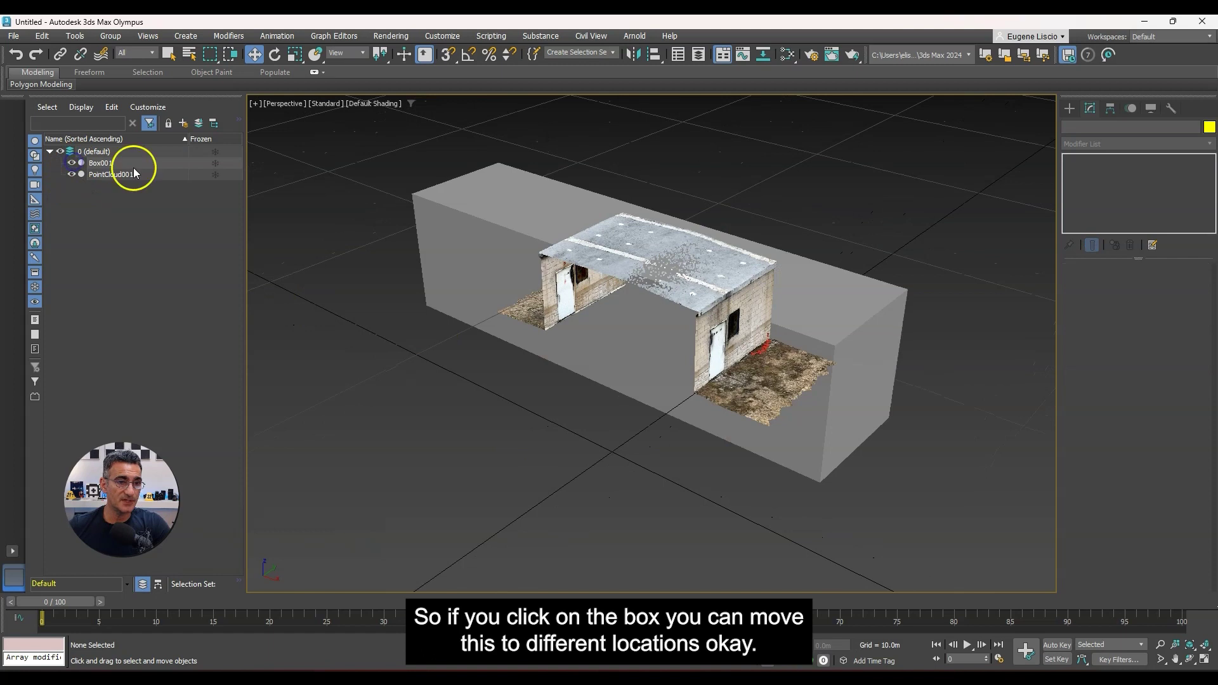
pyautogui.click(129, 162)
pyautogui.moveTo(688, 391); pyautogui.dragTo(689, 339)
pyautogui.keyDown('alt'); pyautogui.moveTo(672, 448); pyautogui.dragTo(697, 435, button='middle'); pyautogui.keyUp('alt')
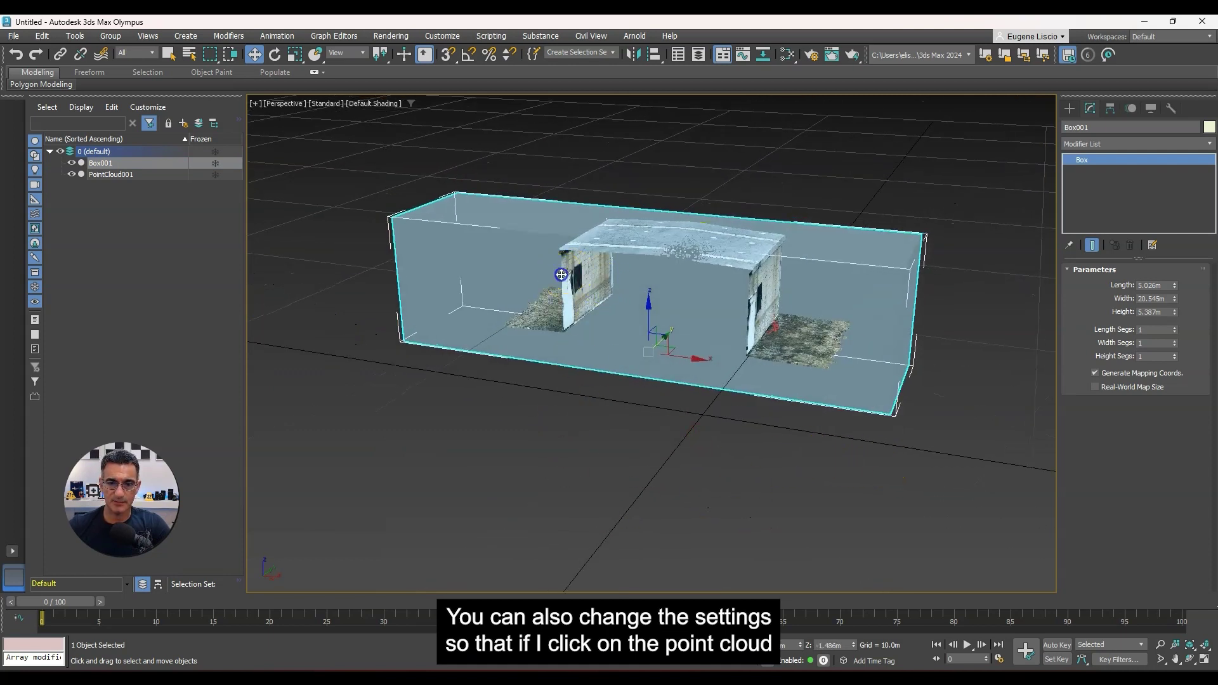
# Turn on Invert for PointCloud001's display volume and orbit to view points outside Box001.
pyautogui.click(111, 175)
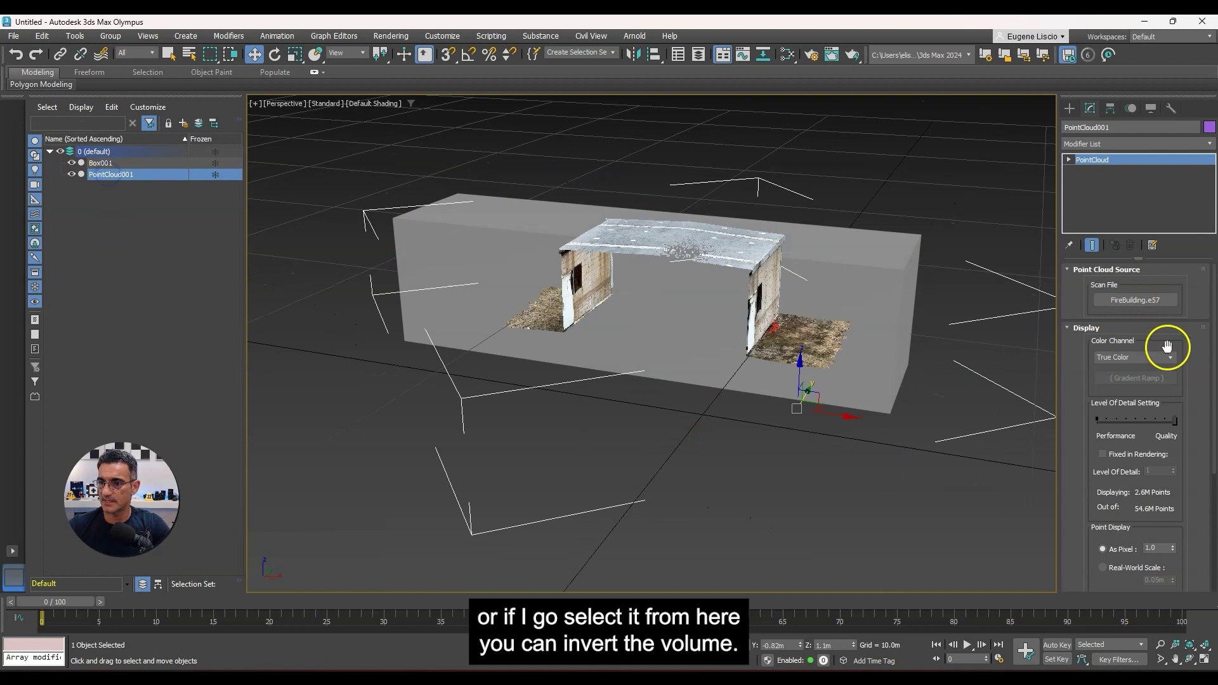
pyautogui.moveTo(1088, 424); pyautogui.dragTo(1113, 177)
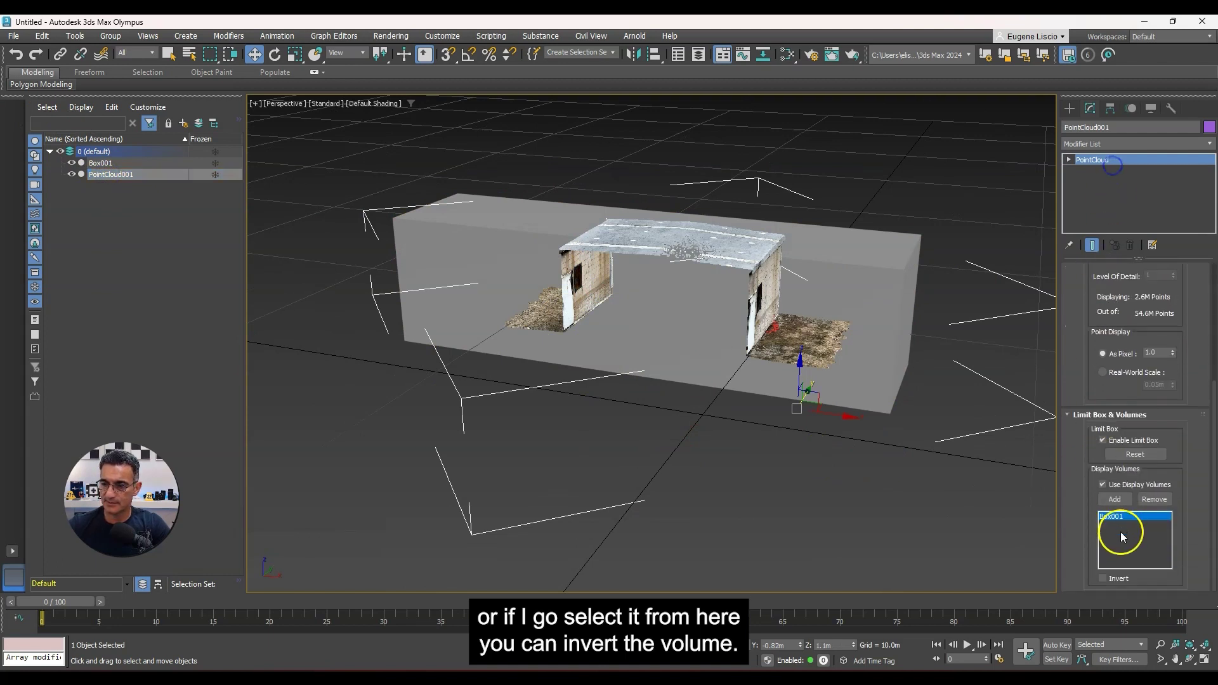
pyautogui.click(1102, 578)
pyautogui.keyDown('alt'); pyautogui.moveTo(924, 332); pyautogui.dragTo(847, 388, button='middle'); pyautogui.keyUp('alt')
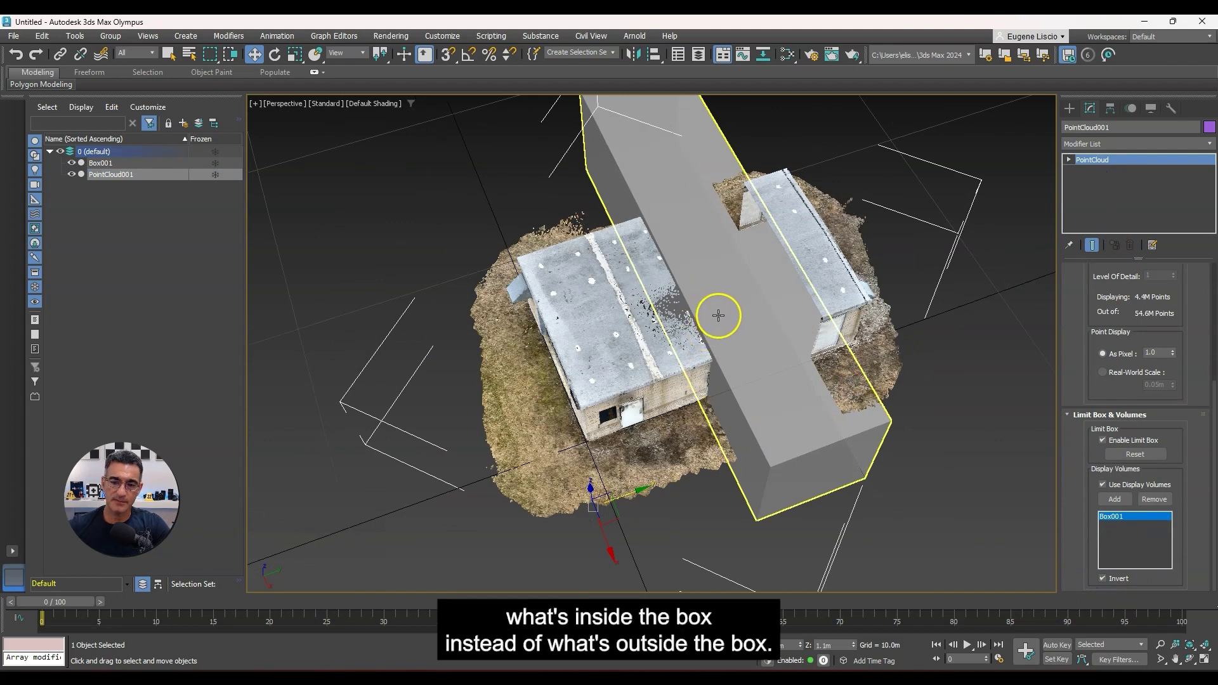
pyautogui.keyDown('alt'); pyautogui.moveTo(570, 372); pyautogui.dragTo(636, 347, button='middle'); pyautogui.keyUp('alt')
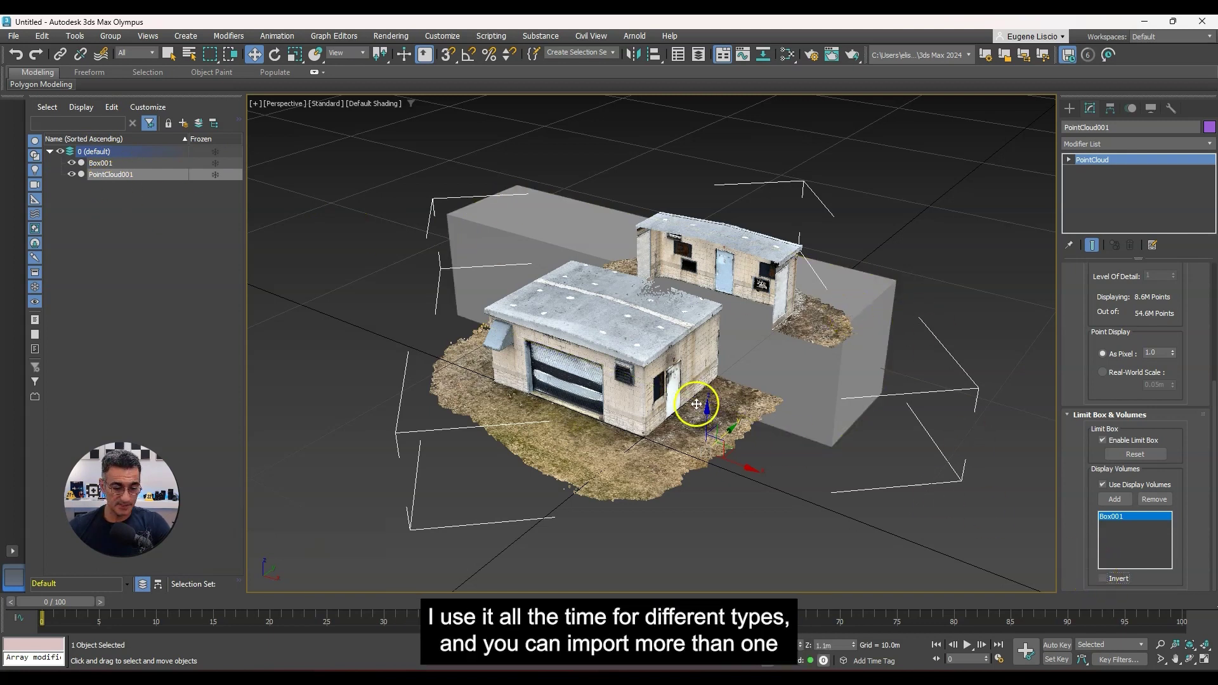
pyautogui.keyDown('alt'); pyautogui.moveTo(690, 392); pyautogui.dragTo(690, 387, button='middle'); pyautogui.keyUp('alt')
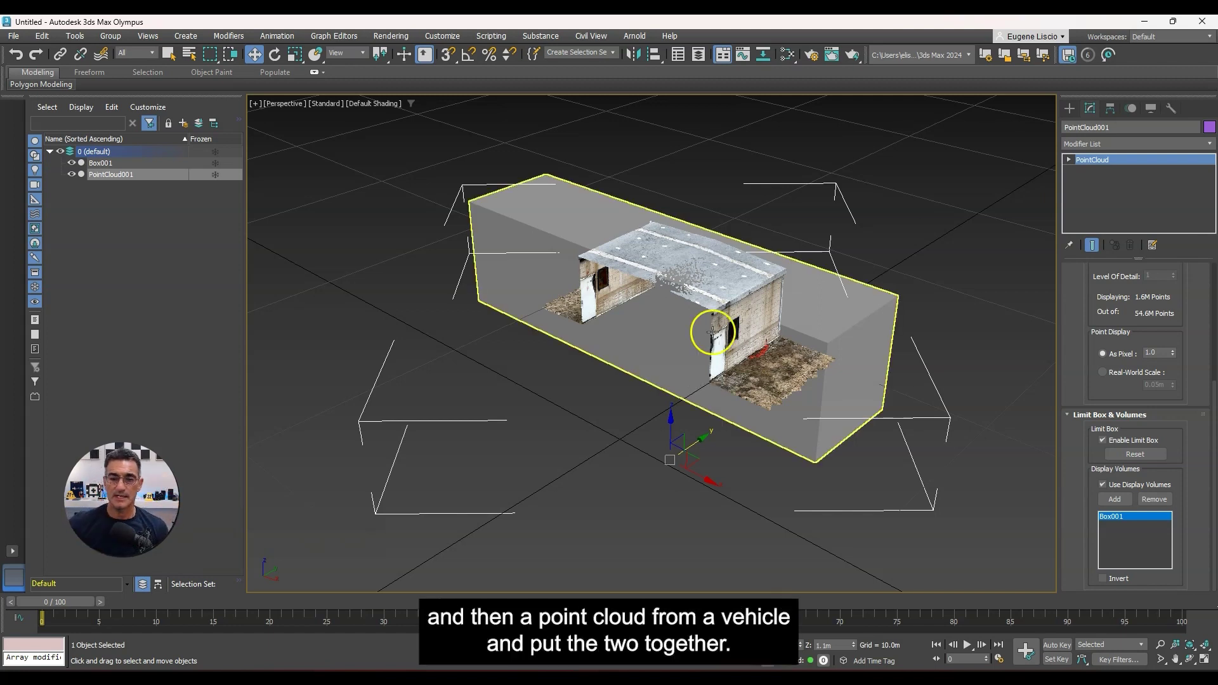
# Delete Box001 and orbit to view the complete, unclipped FireBuilding point cloud.
pyautogui.click(851, 337)
pyautogui.press('Delete')
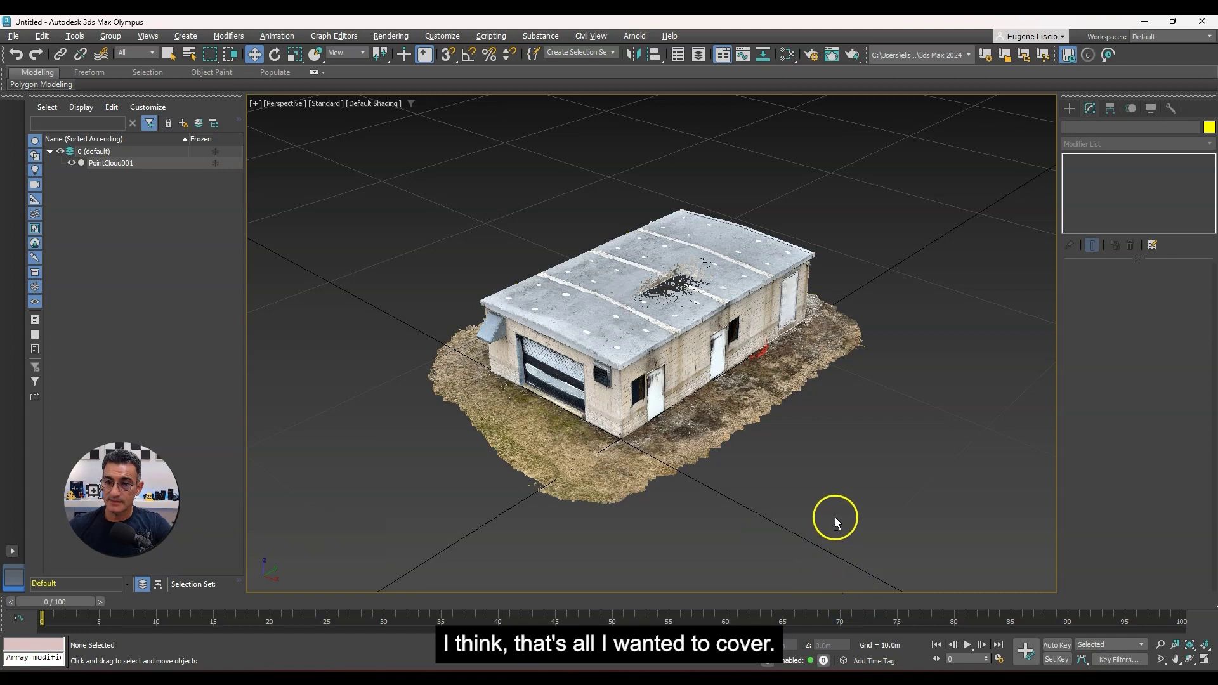
pyautogui.keyDown('alt'); pyautogui.moveTo(835, 517); pyautogui.dragTo(849, 496, button='middle'); pyautogui.keyUp('alt')
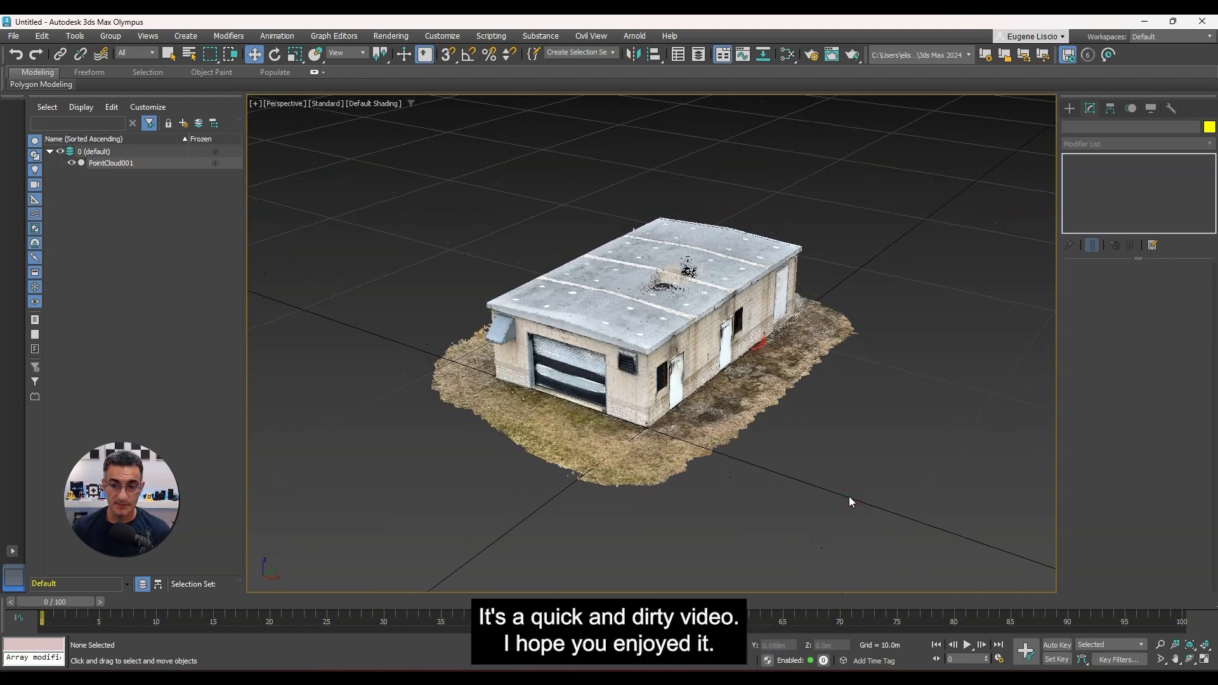